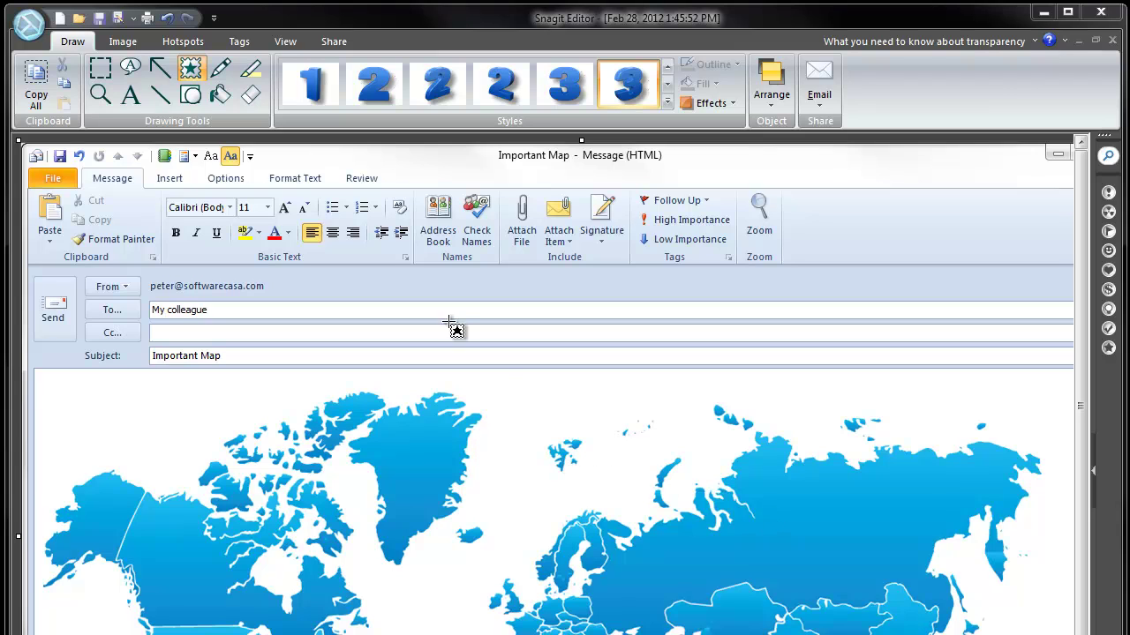
Browse the number stamp sets and pick the blue 3-D 2 from 002 Numbers 3D Blue 0-20.
{"action": "left_click", "coordinate": [667, 102]}
{"action": "scroll", "coordinate": [418, 165], "scroll_direction": "up", "scroll_amount": 1}
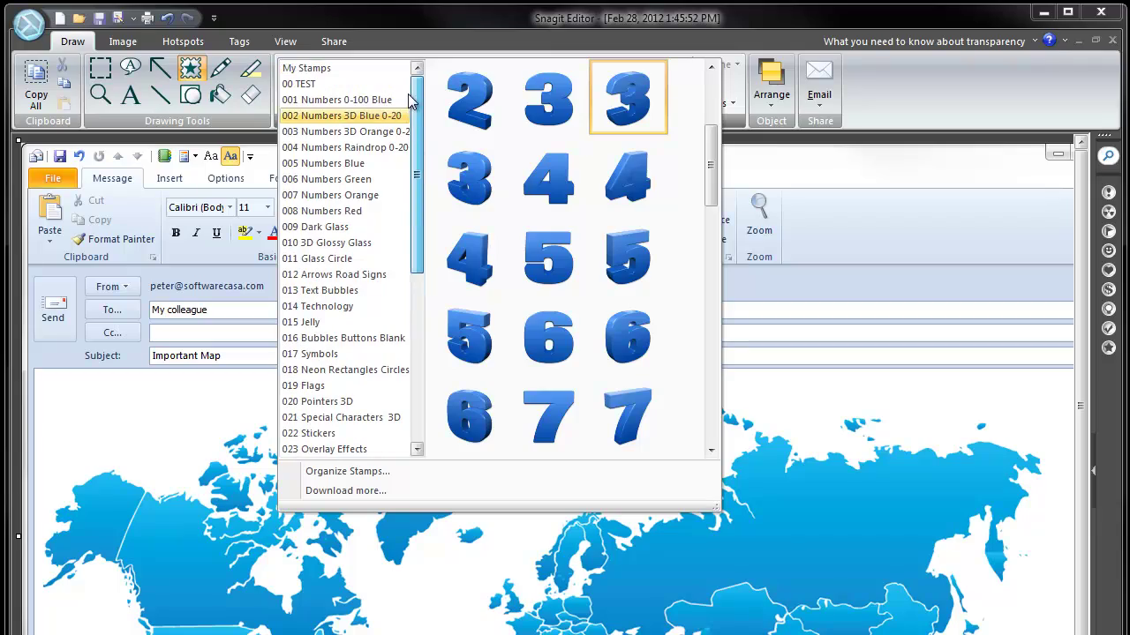
{"action": "left_click", "coordinate": [355, 101]}
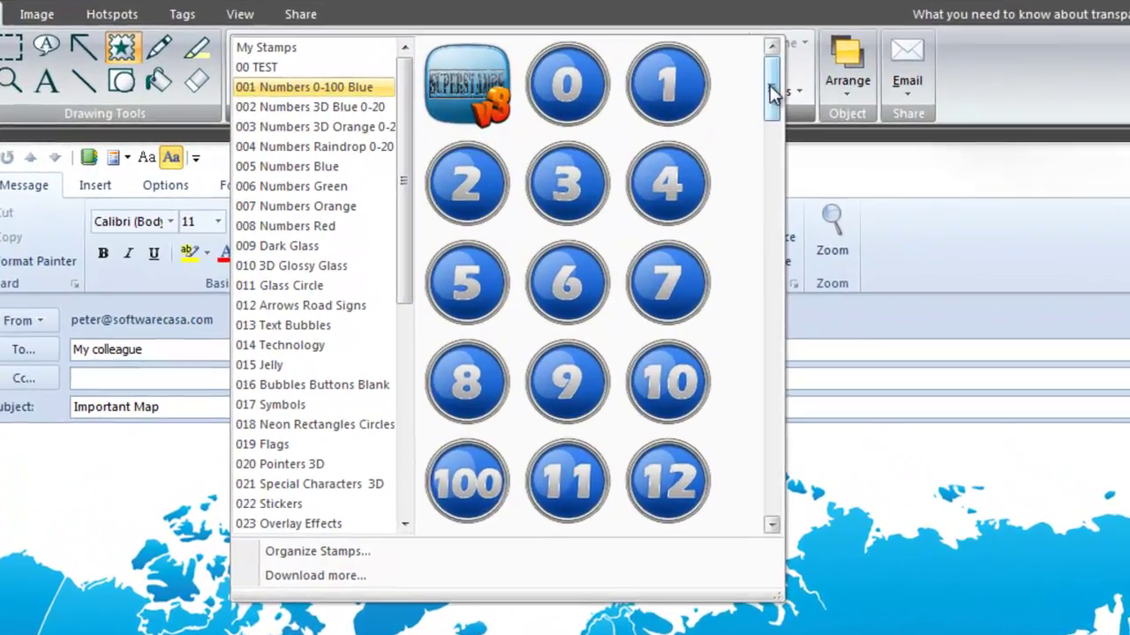
{"action": "left_click_drag", "start_coordinate": [769, 93], "coordinate": [772, 434]}
{"action": "left_click_drag", "start_coordinate": [838, 489], "coordinate": [827, 45]}
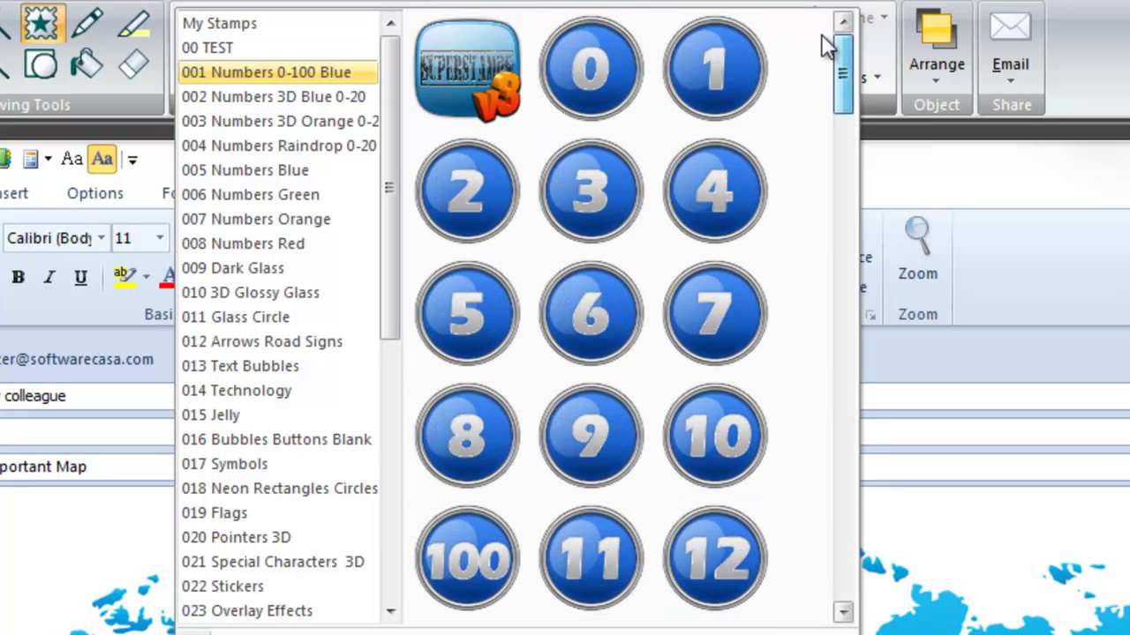
{"action": "left_click", "coordinate": [272, 98]}
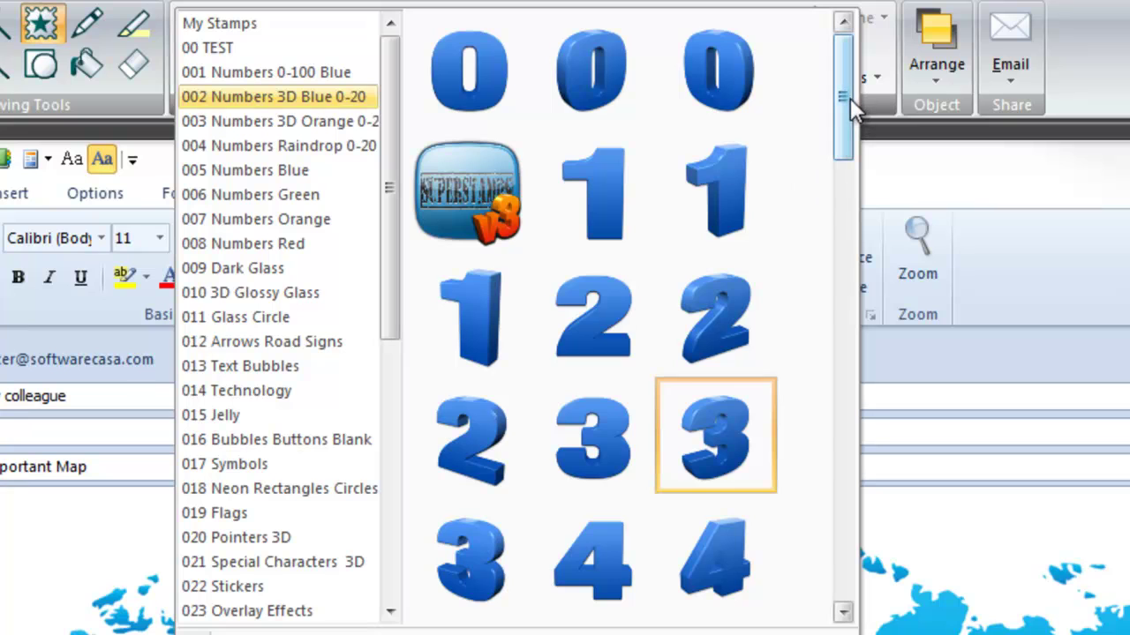
{"action": "left_click_drag", "start_coordinate": [850, 98], "coordinate": [820, 83]}
{"action": "left_click", "coordinate": [305, 122]}
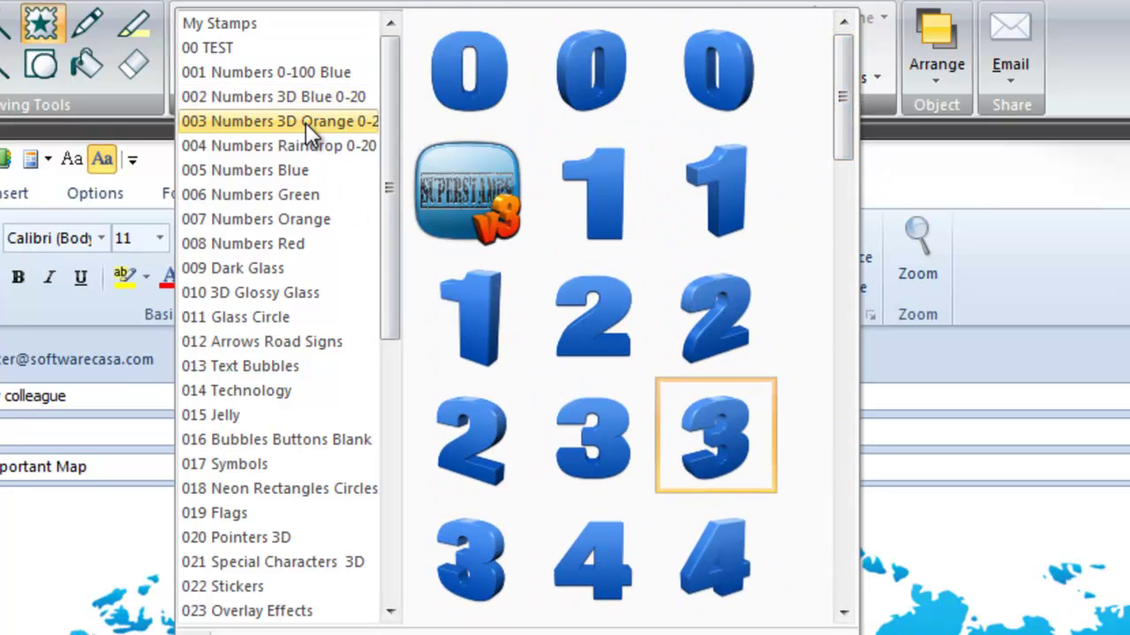
{"action": "left_click", "coordinate": [313, 97]}
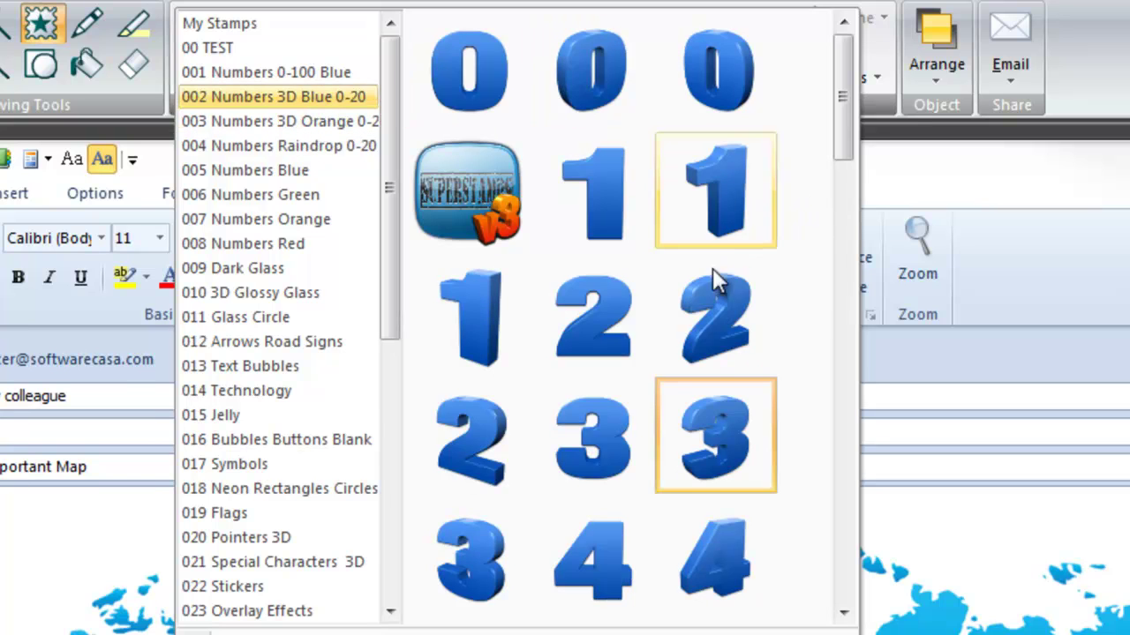
{"action": "left_click", "coordinate": [721, 297]}
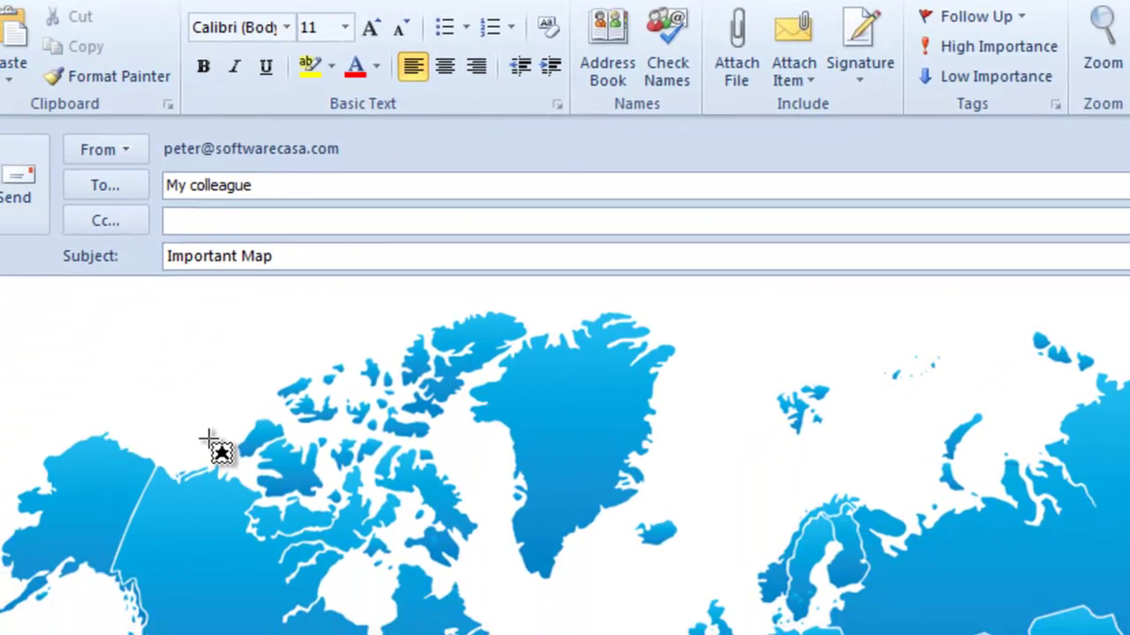
Stamp the blue 3-D 2 on the map and shrink it into the top-left corner.
{"action": "left_click", "coordinate": [262, 373]}
{"action": "left_click_drag", "start_coordinate": [263, 373], "coordinate": [349, 248]}
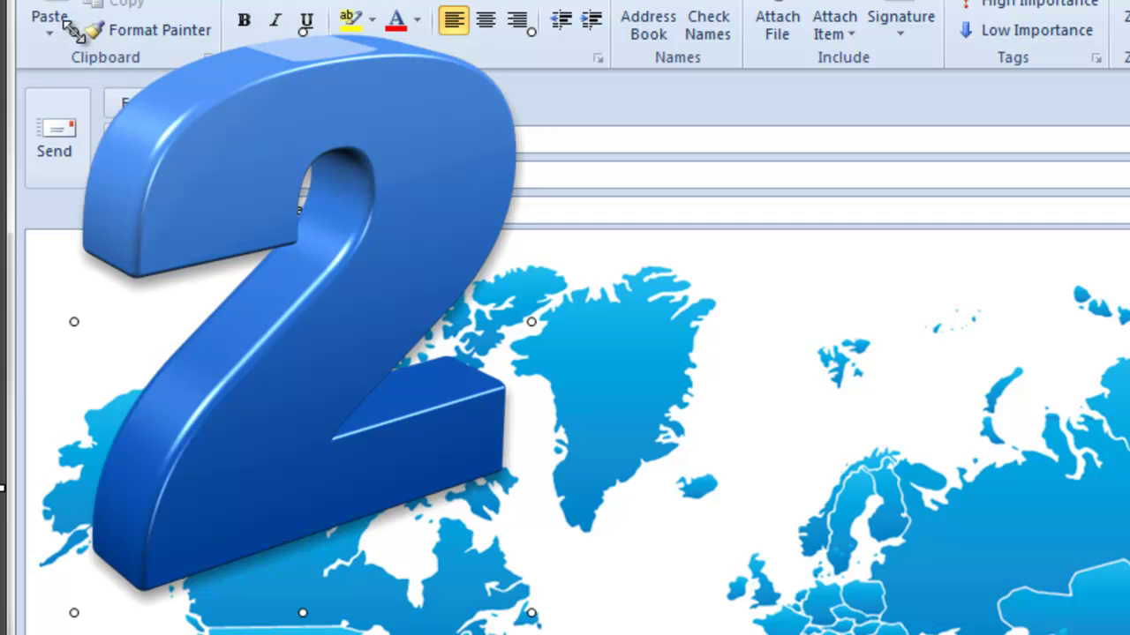
{"action": "left_click_drag", "start_coordinate": [88, 40], "coordinate": [265, 185]}
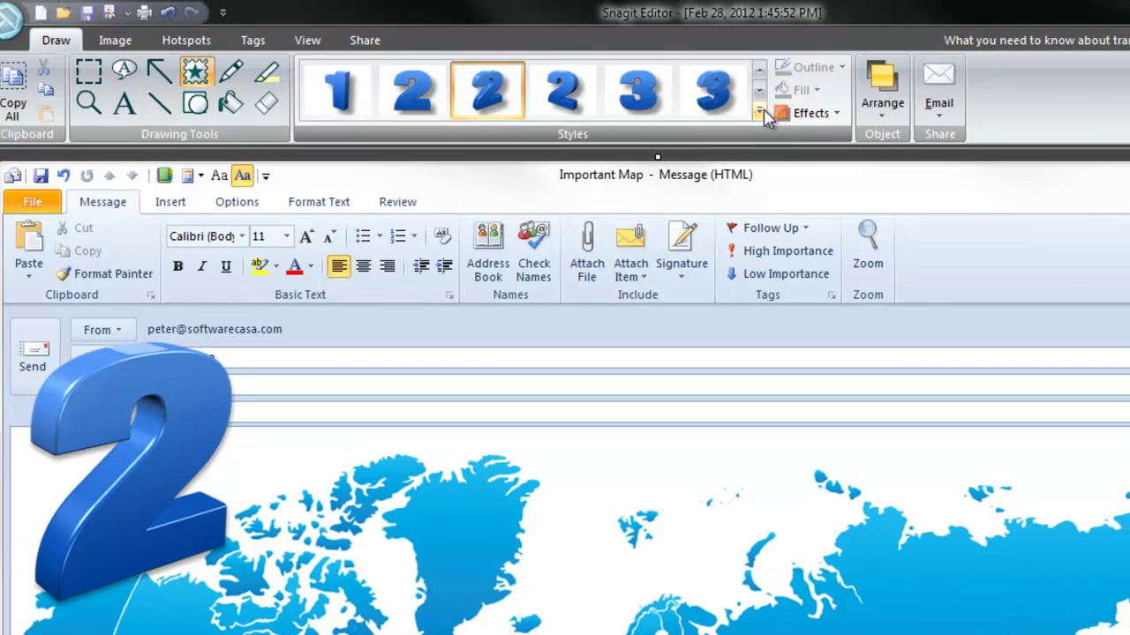
Add an orange 3-D 3 from 003 Numbers 3D Orange, shrunk and overlapping the blue 2.
{"action": "left_click", "coordinate": [757, 113]}
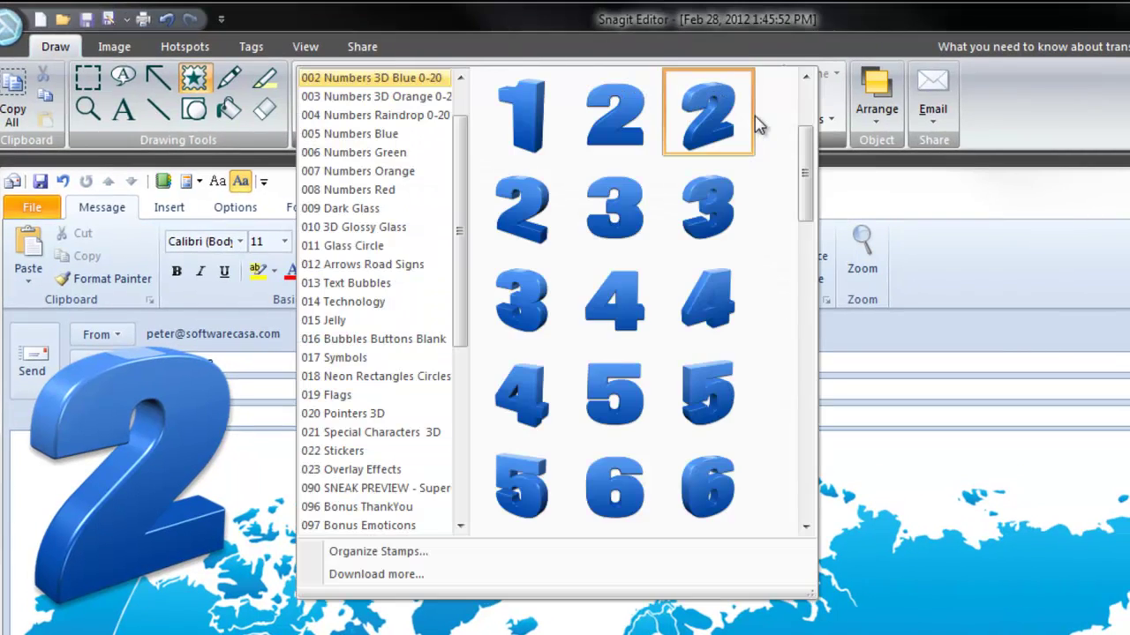
{"action": "left_click", "coordinate": [385, 105]}
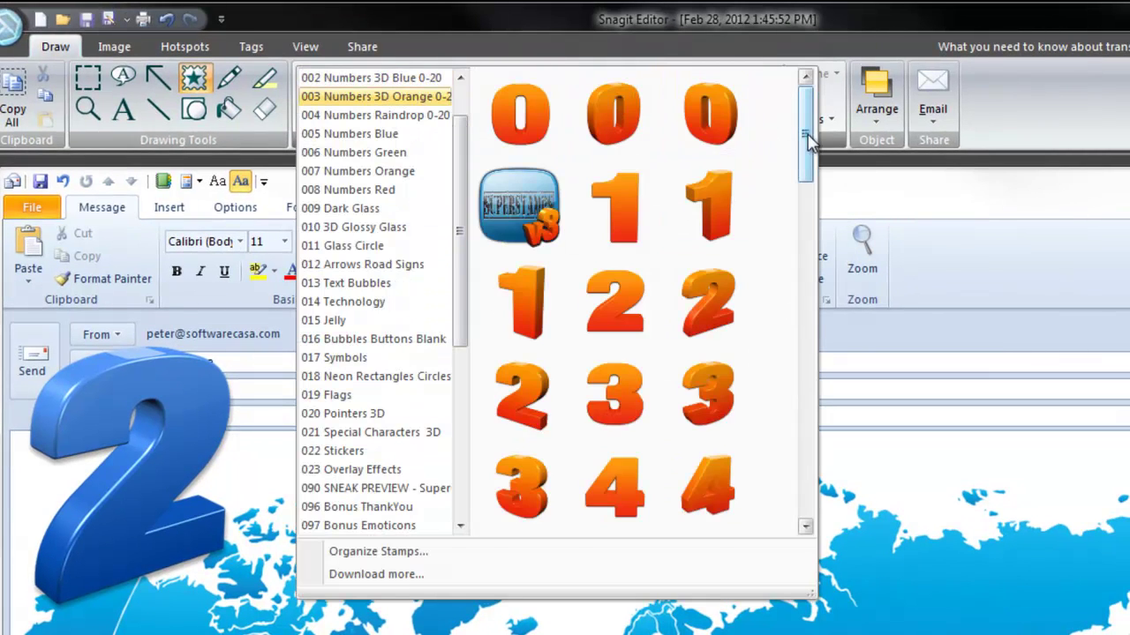
{"action": "scroll", "coordinate": [807, 151], "scroll_direction": "down", "scroll_amount": 3}
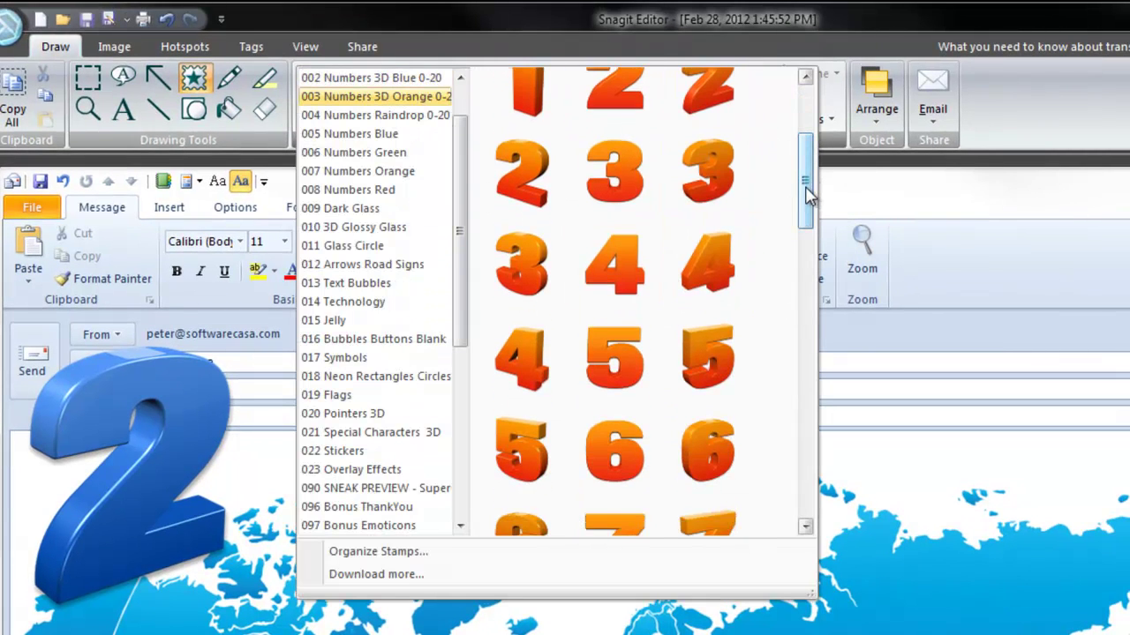
{"action": "left_click", "coordinate": [528, 287]}
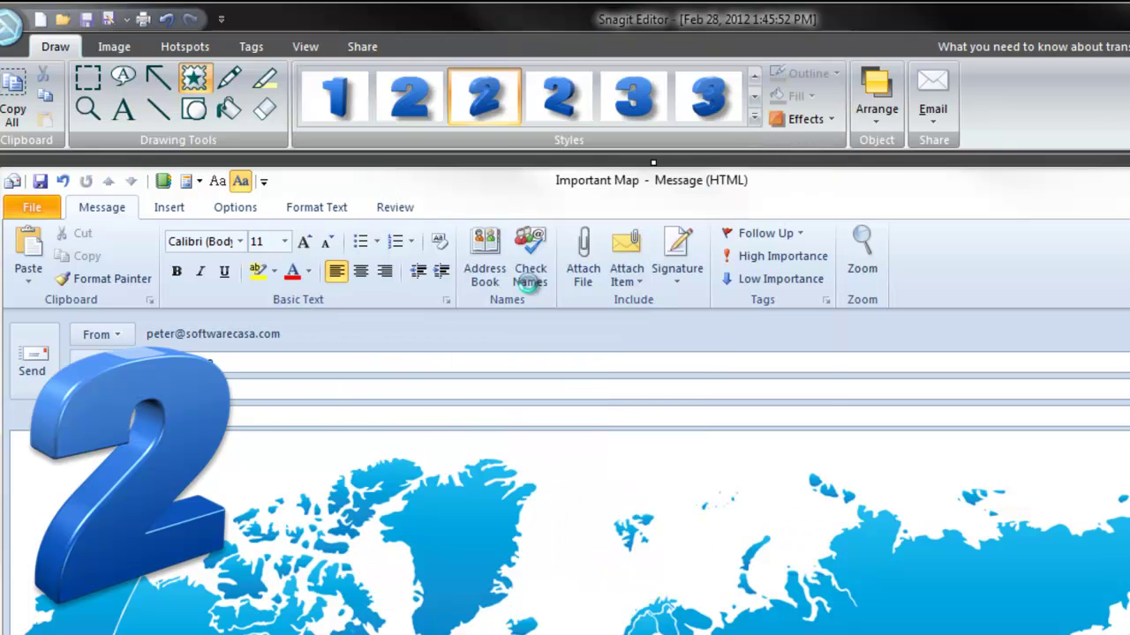
{"action": "left_click", "coordinate": [436, 474]}
{"action": "left_click_drag", "start_coordinate": [446, 467], "coordinate": [280, 353]}
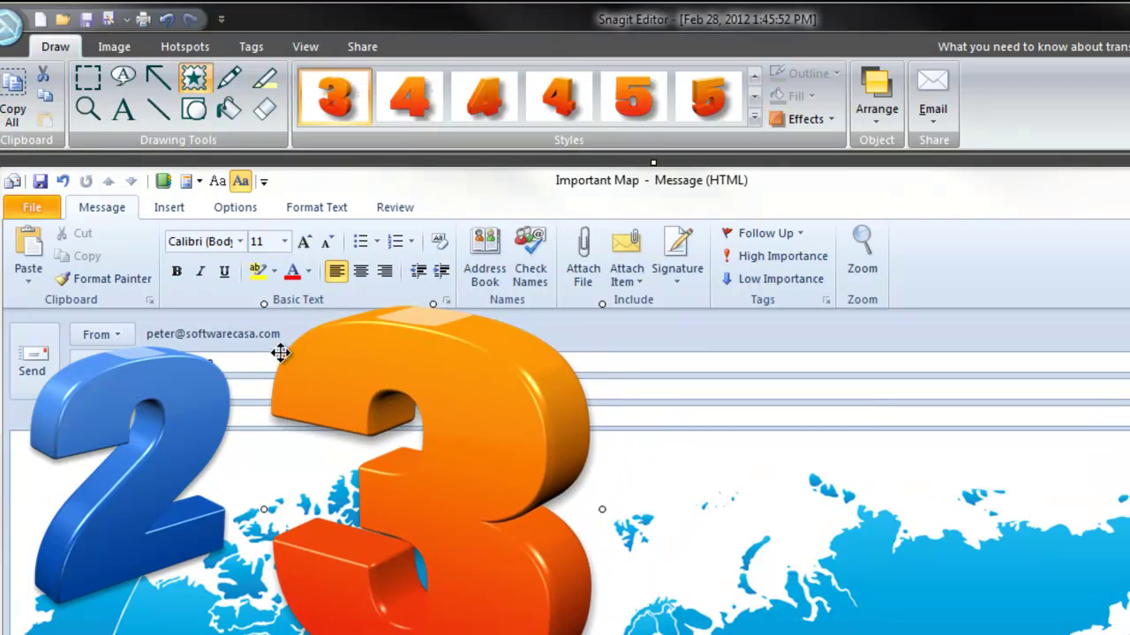
{"action": "left_click_drag", "start_coordinate": [449, 398], "coordinate": [376, 358]}
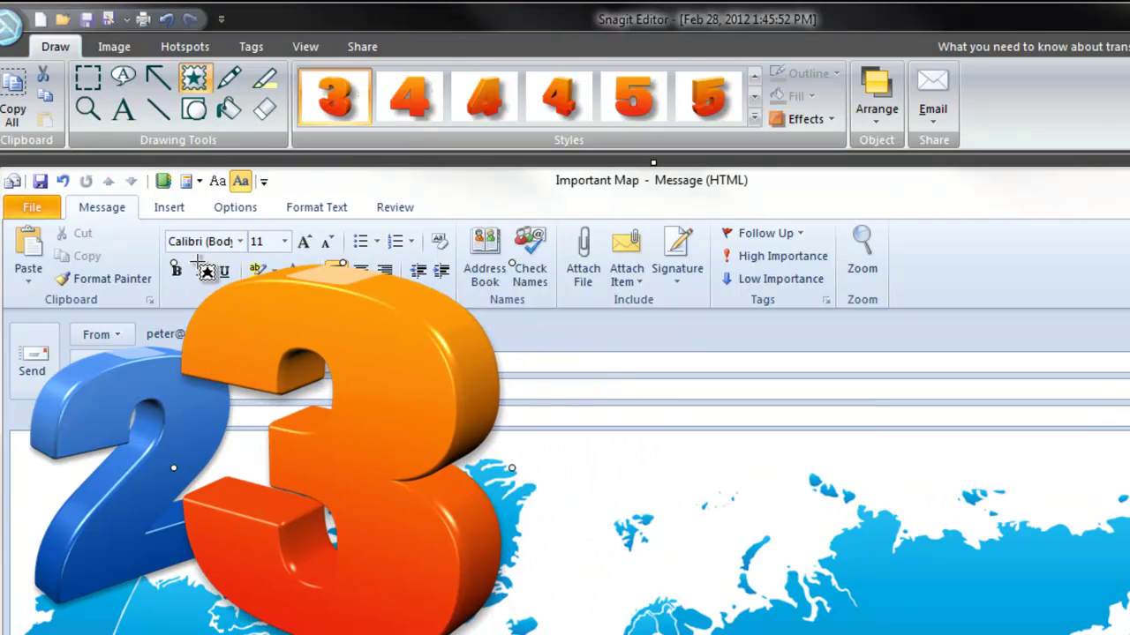
{"action": "left_click_drag", "start_coordinate": [174, 263], "coordinate": [298, 404]}
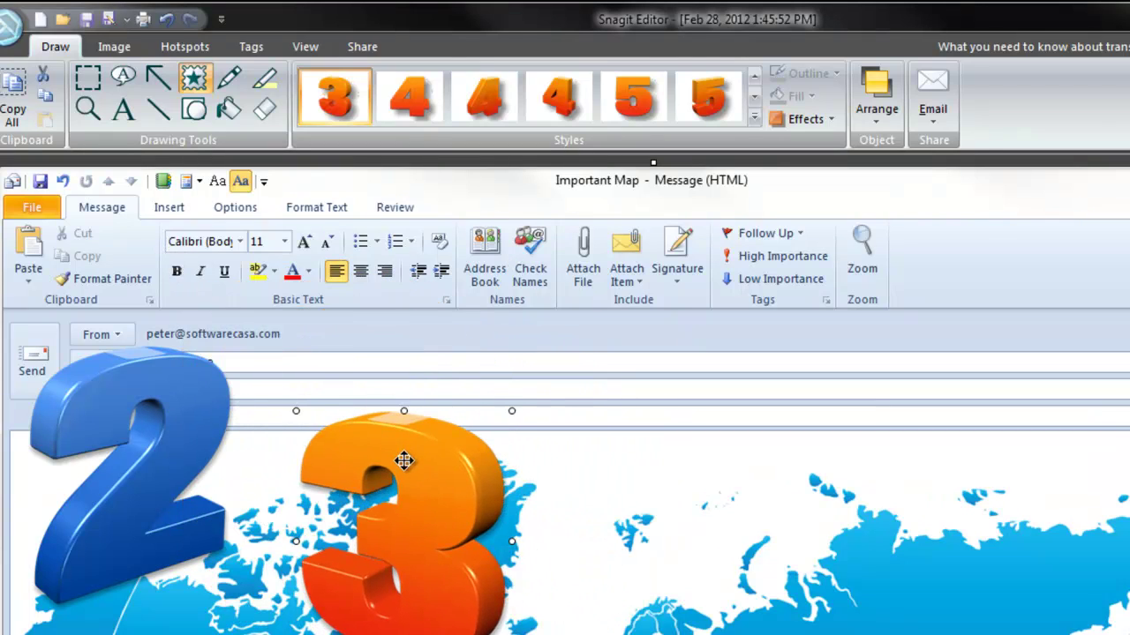
{"action": "left_click_drag", "start_coordinate": [404, 459], "coordinate": [227, 398]}
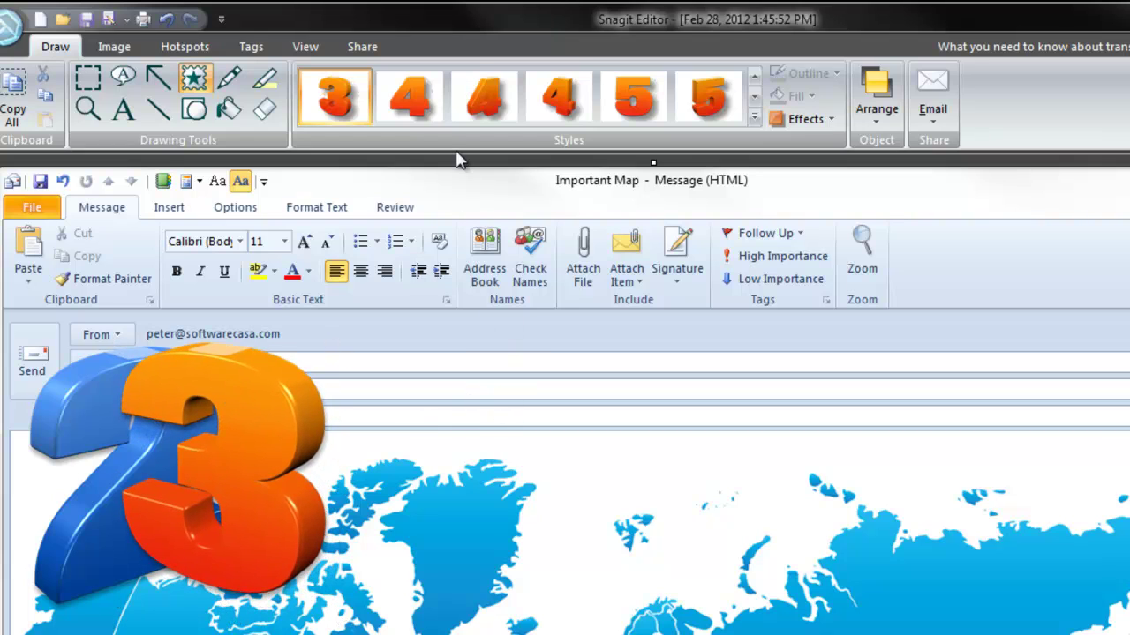
Place the upright raindrop 20 pin from 004 Numbers Raindrop 0-20 over Russia.
{"action": "left_click", "coordinate": [754, 117]}
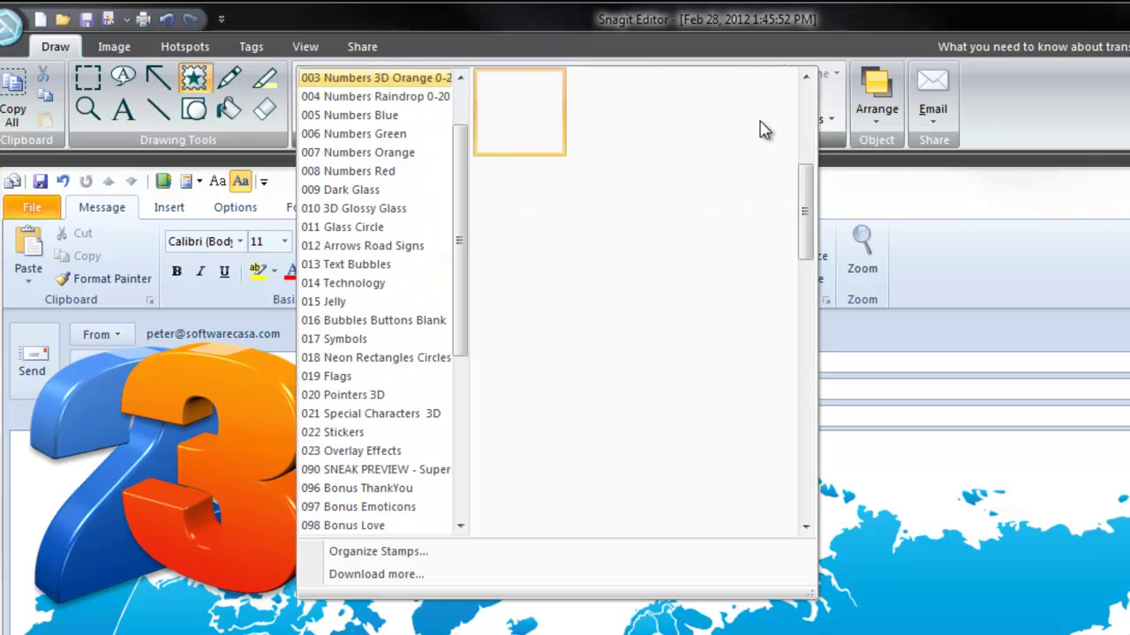
{"action": "left_click", "coordinate": [388, 103]}
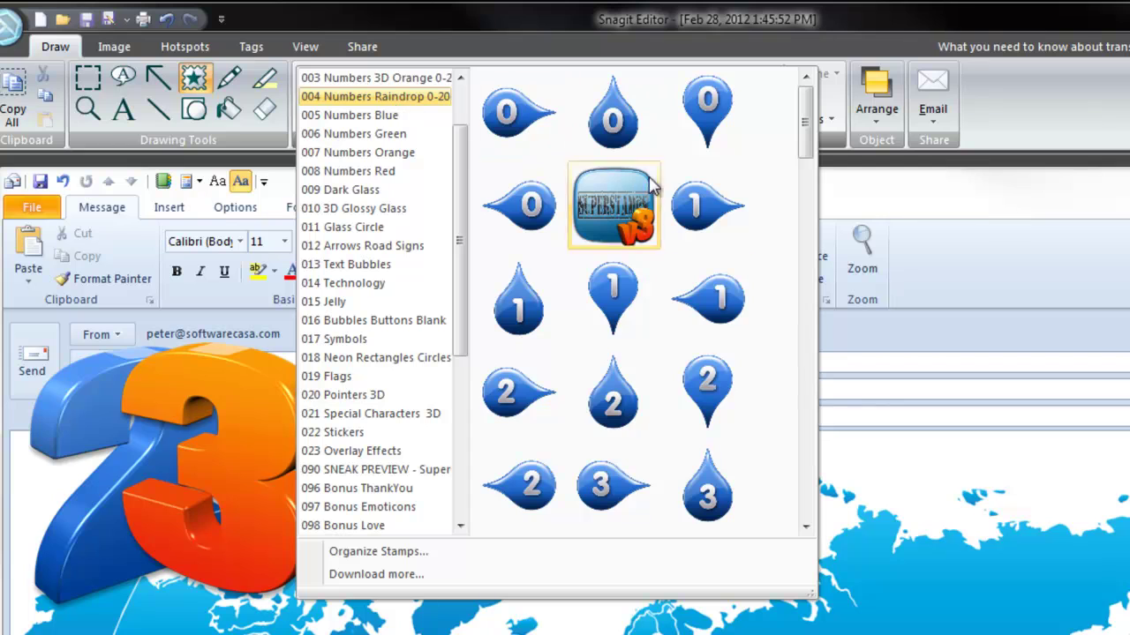
{"action": "left_click_drag", "start_coordinate": [805, 146], "coordinate": [806, 510]}
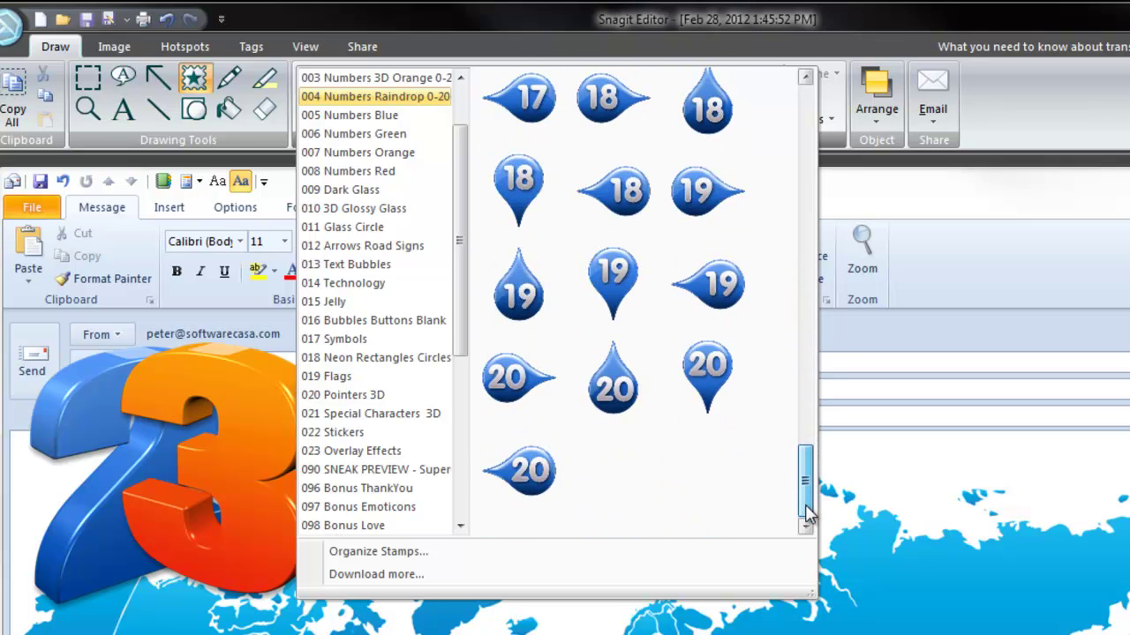
{"action": "left_click", "coordinate": [705, 378]}
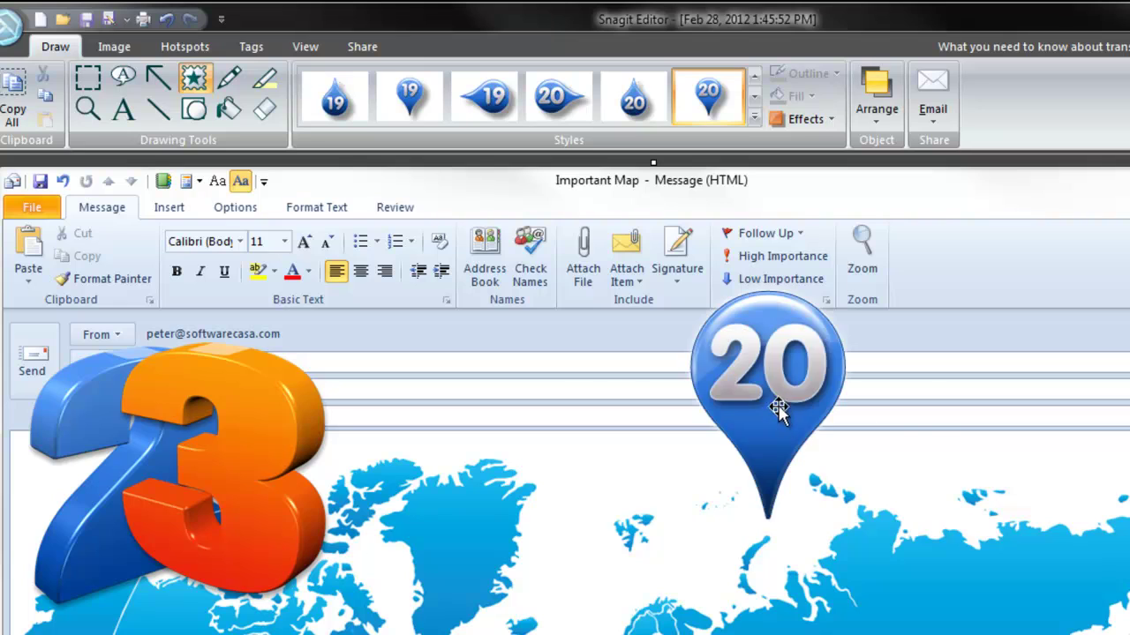
{"action": "left_click", "coordinate": [872, 473]}
Resize the 20 pin and nudge it slightly upward into its final spot.
{"action": "left_click_drag", "start_coordinate": [775, 351], "coordinate": [944, 482]}
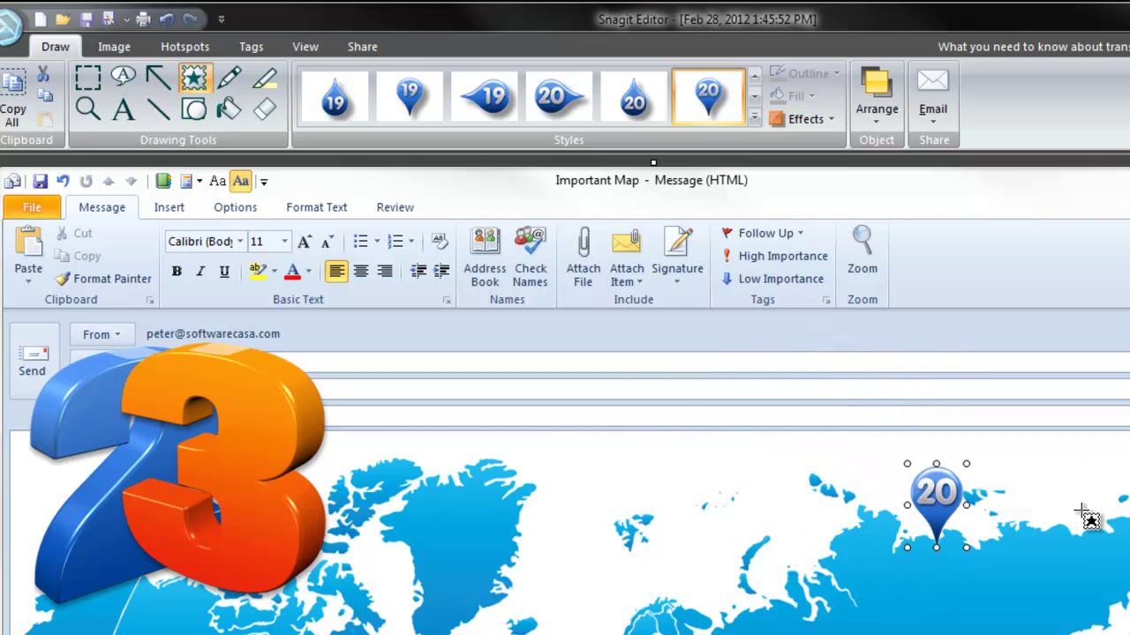
{"action": "key", "text": "Escape"}
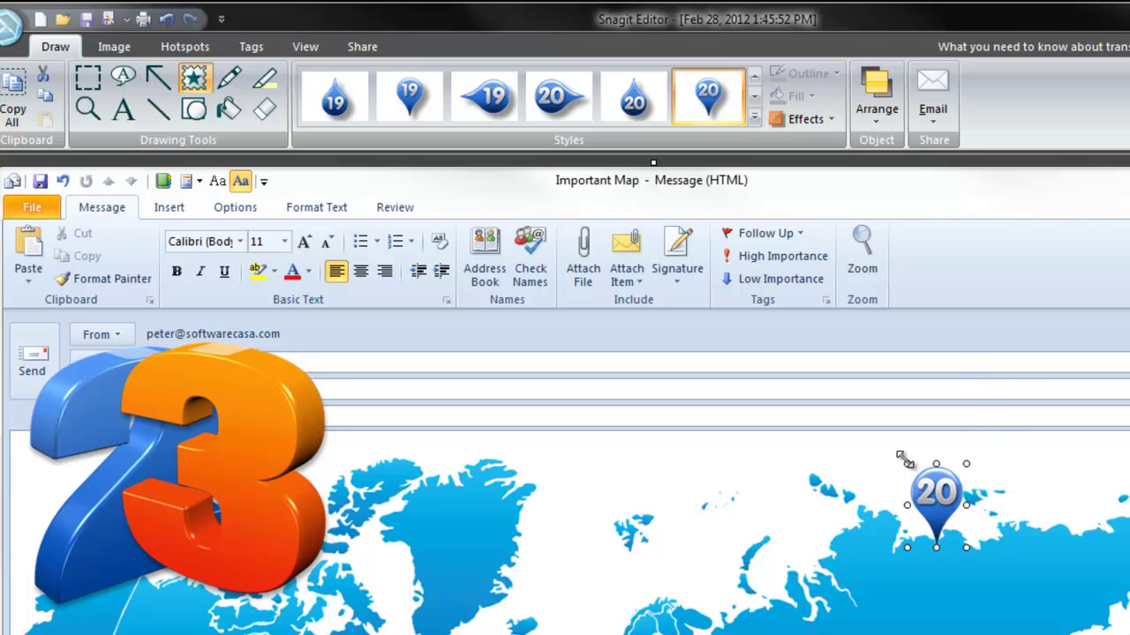
{"action": "left_click_drag", "start_coordinate": [902, 457], "coordinate": [922, 494]}
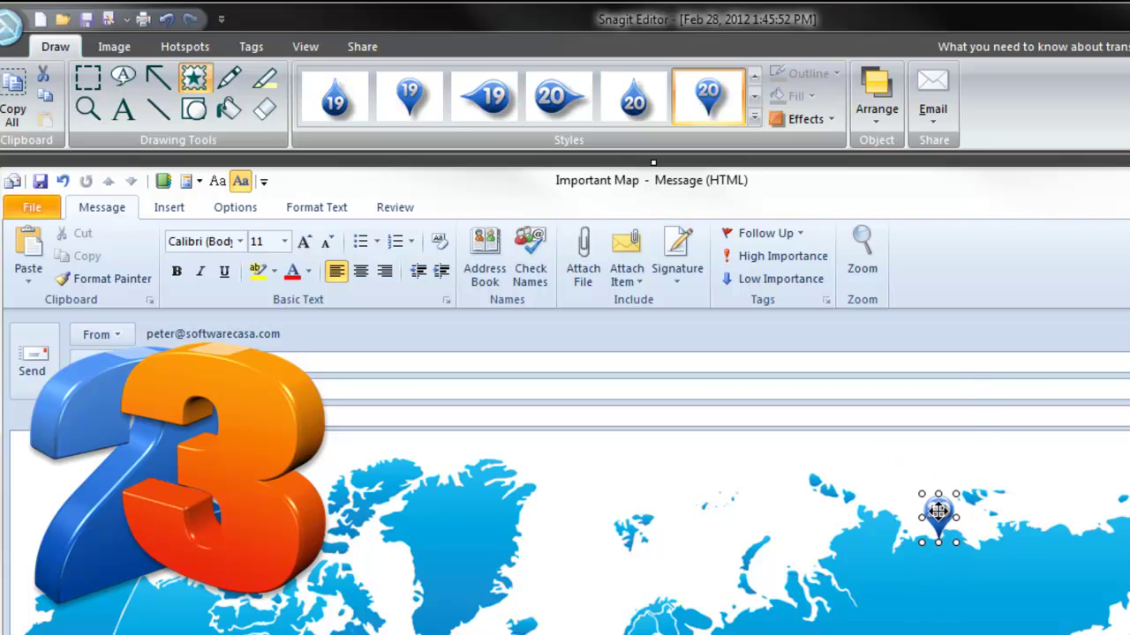
{"action": "key", "text": "Escape"}
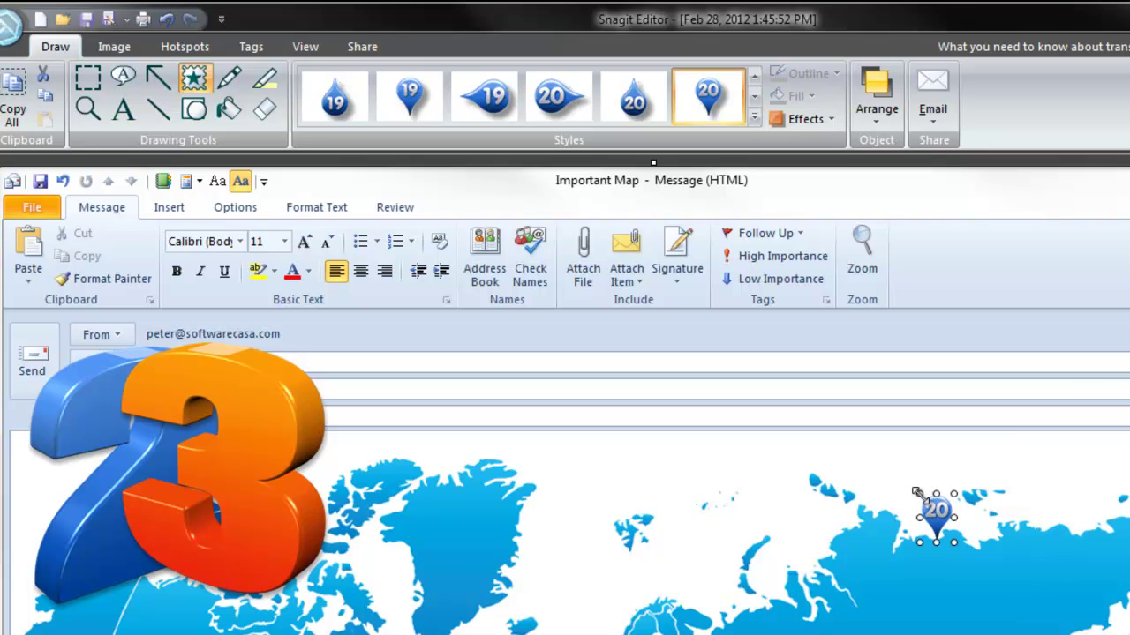
{"action": "left_click_drag", "start_coordinate": [918, 493], "coordinate": [852, 401]}
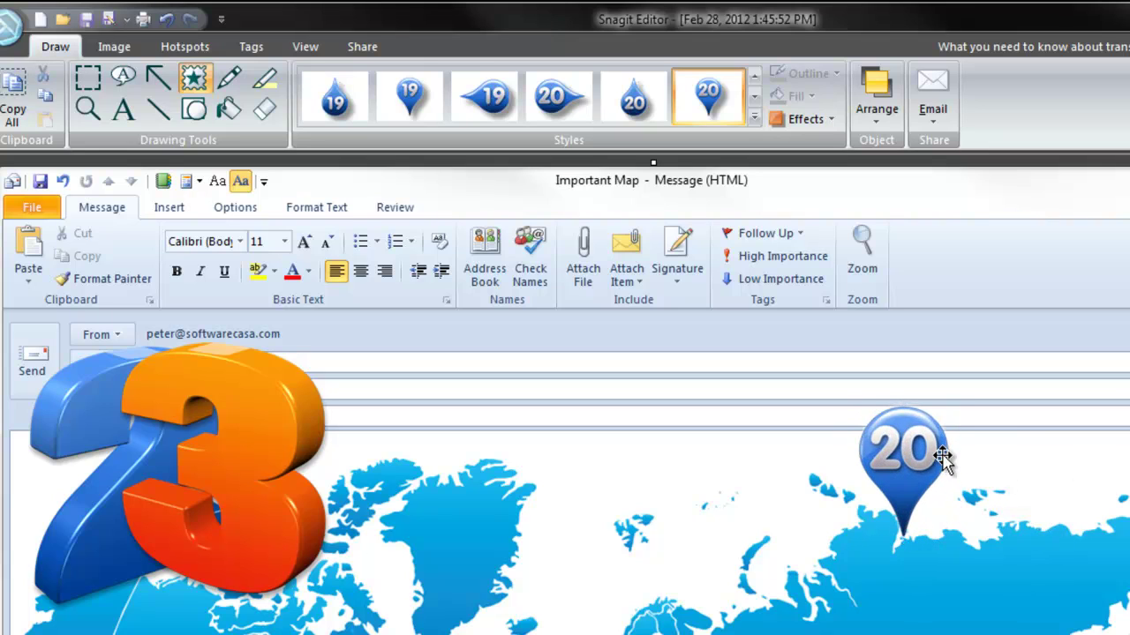
{"action": "left_click_drag", "start_coordinate": [887, 449], "coordinate": [885, 435]}
{"action": "key", "text": "Escape"}
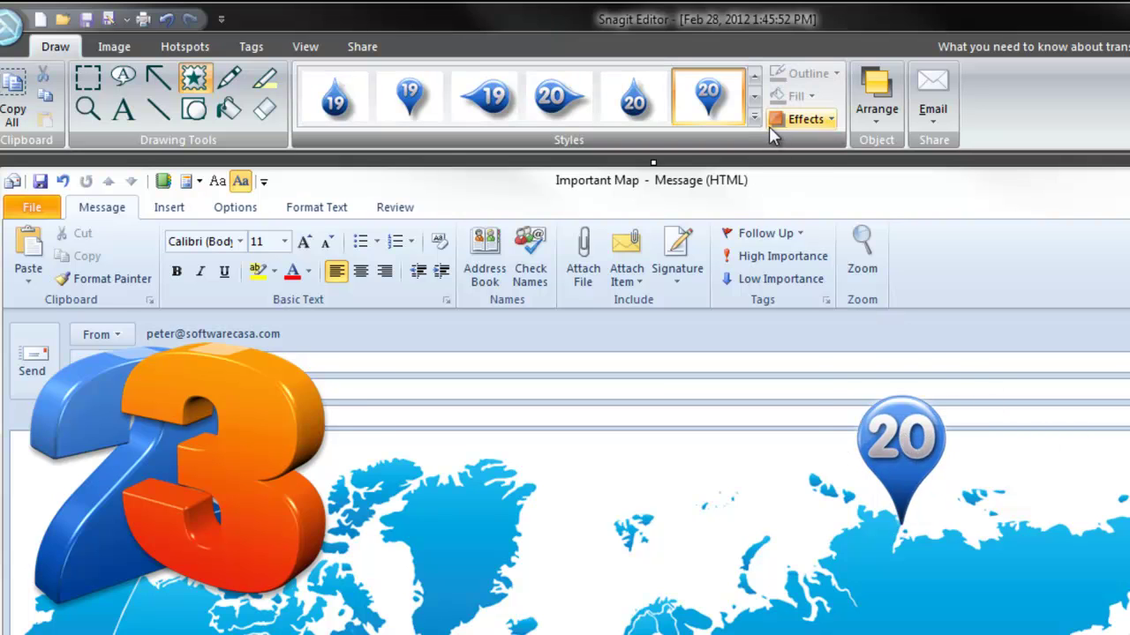
Compare the 005 Blue, 006 Green, 007 Orange and 008 Red number sets, settling on 007 Numbers Orange.
{"action": "left_click", "coordinate": [754, 119]}
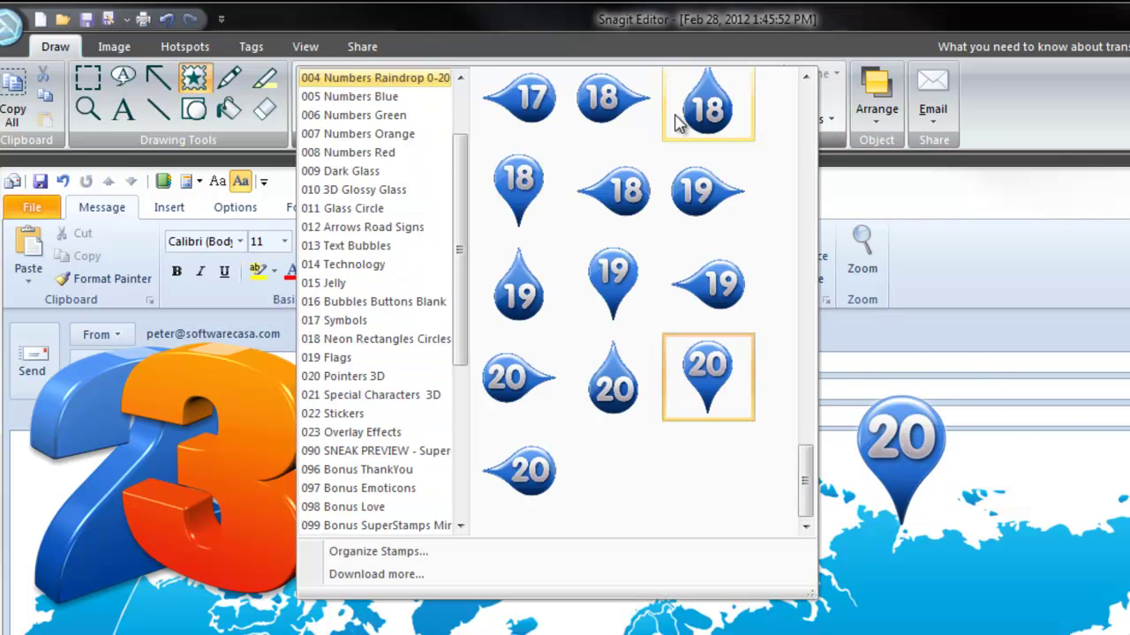
{"action": "left_click", "coordinate": [386, 99]}
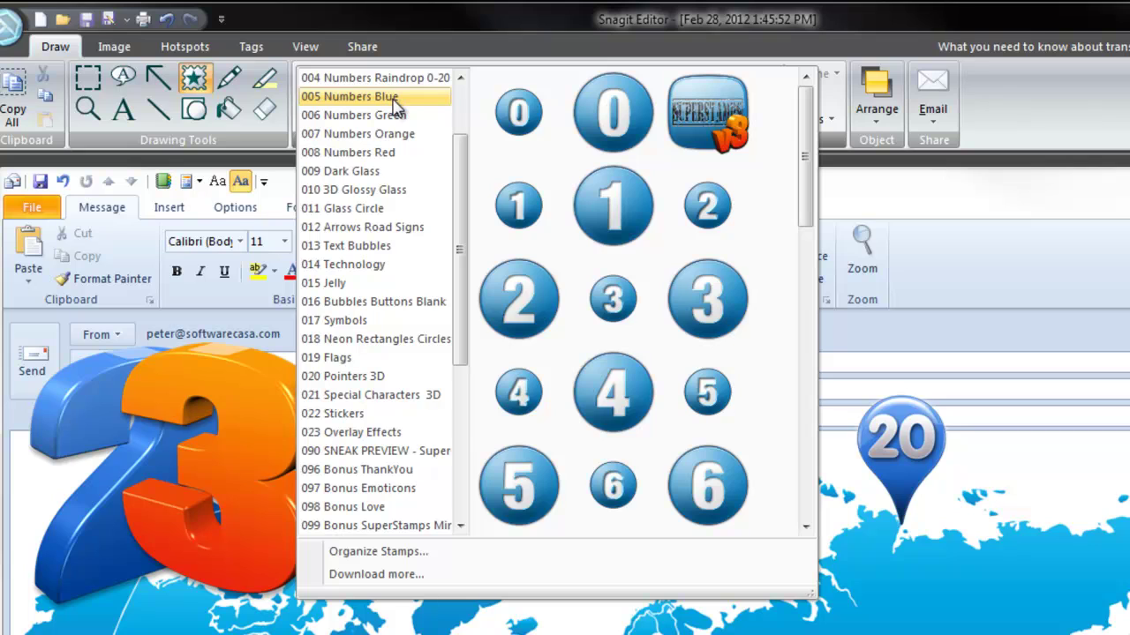
{"action": "left_click", "coordinate": [395, 117]}
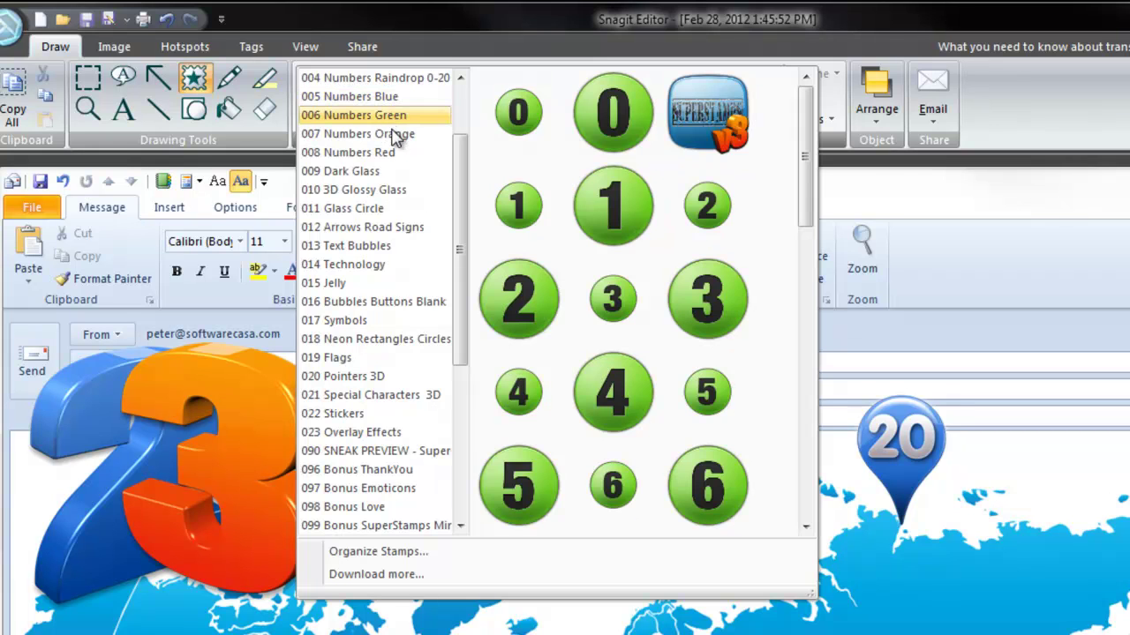
{"action": "left_click", "coordinate": [393, 135]}
{"action": "left_click", "coordinate": [386, 154]}
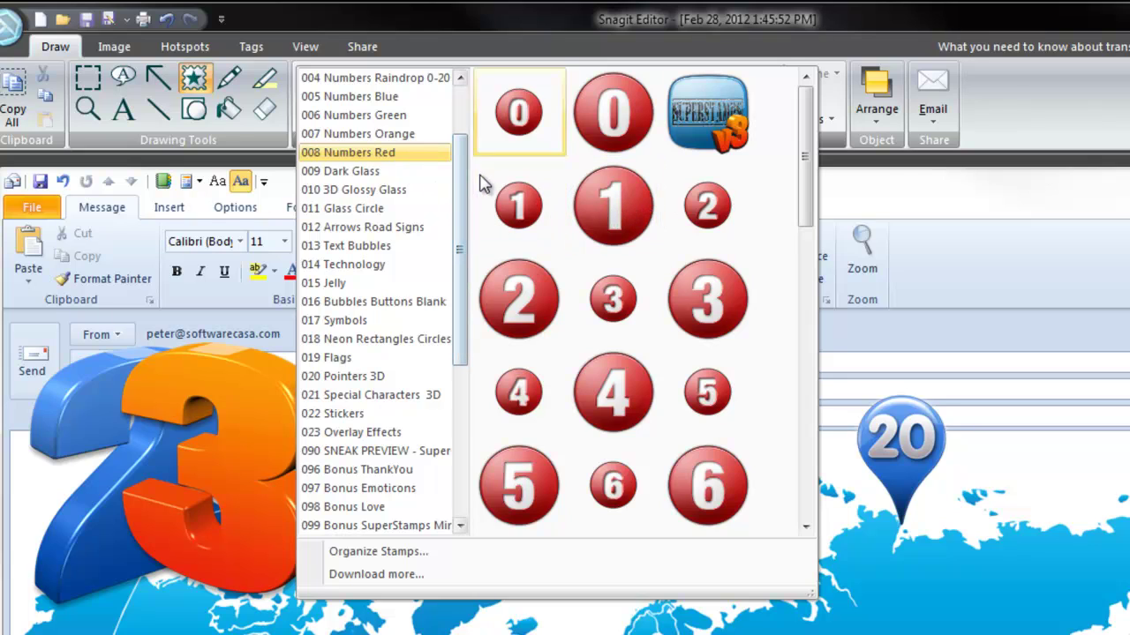
{"action": "scroll", "coordinate": [459, 176], "scroll_direction": "up", "scroll_amount": 1}
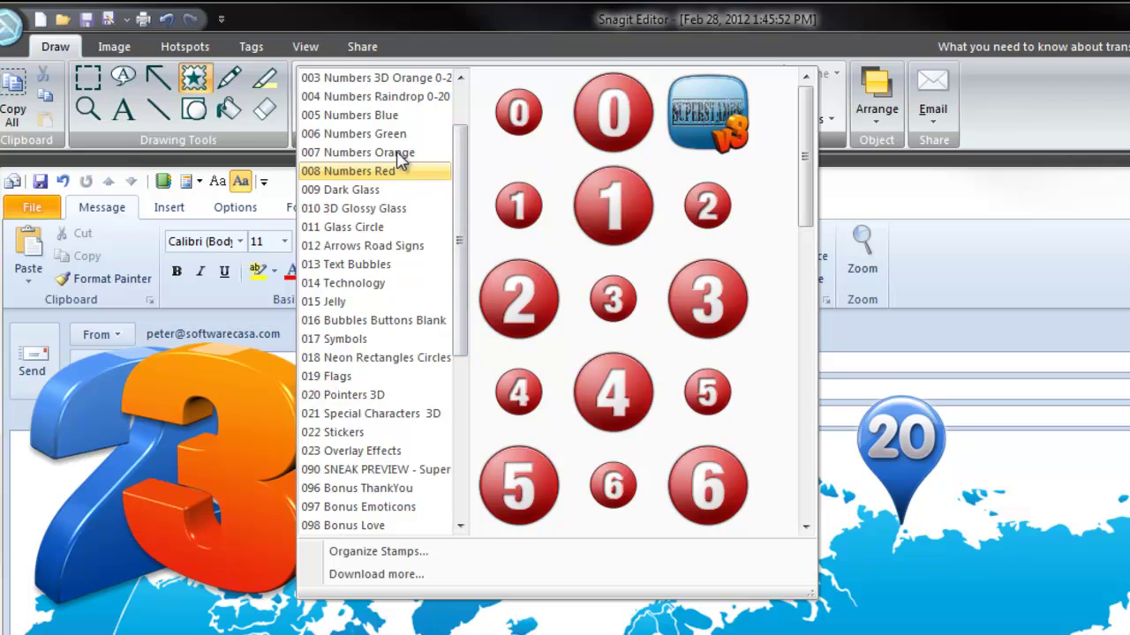
{"action": "left_click", "coordinate": [399, 155]}
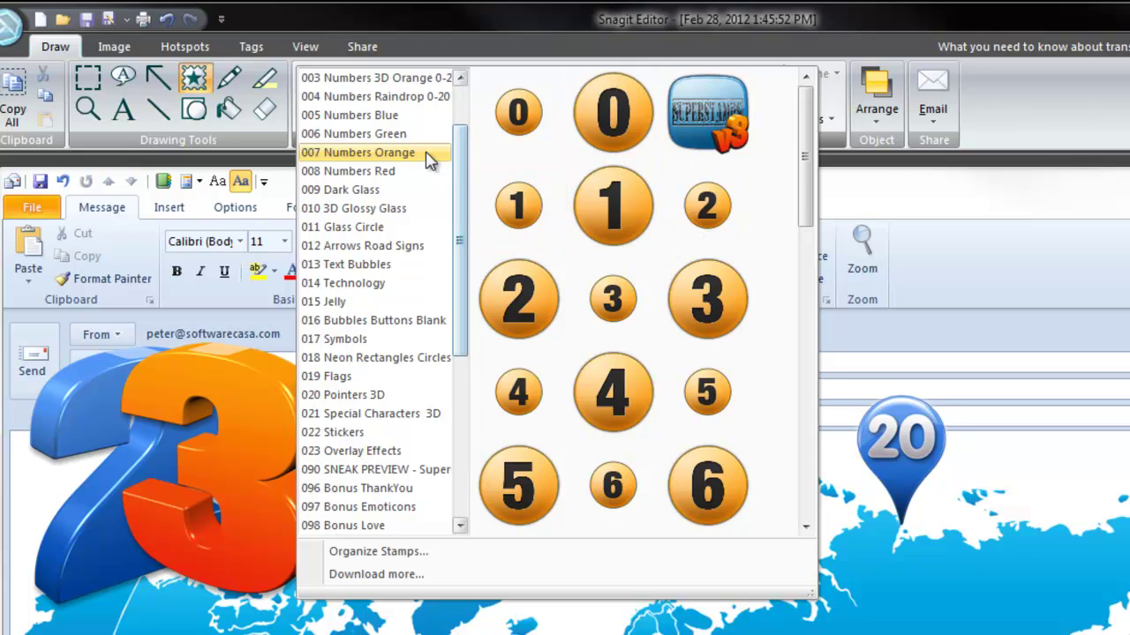
{"action": "scroll", "coordinate": [462, 219], "scroll_direction": "up", "scroll_amount": 1}
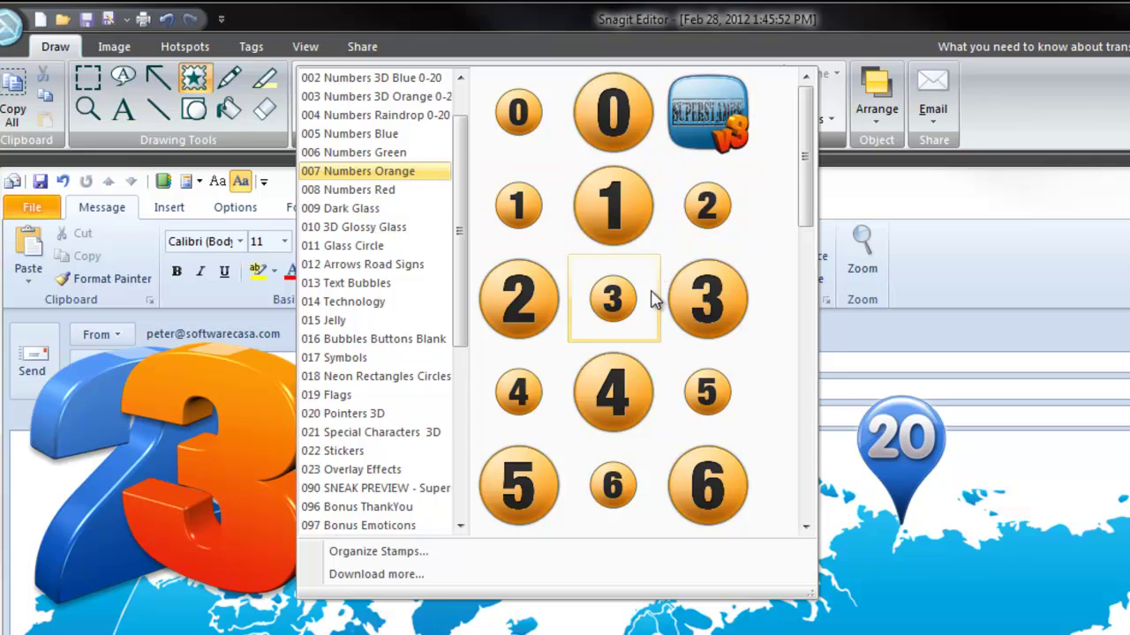
Place a small orange 3 on Russia and two small orange 6 stamps beside it.
{"action": "left_click", "coordinate": [618, 302]}
{"action": "left_click_drag", "start_coordinate": [748, 457], "coordinate": [831, 553]}
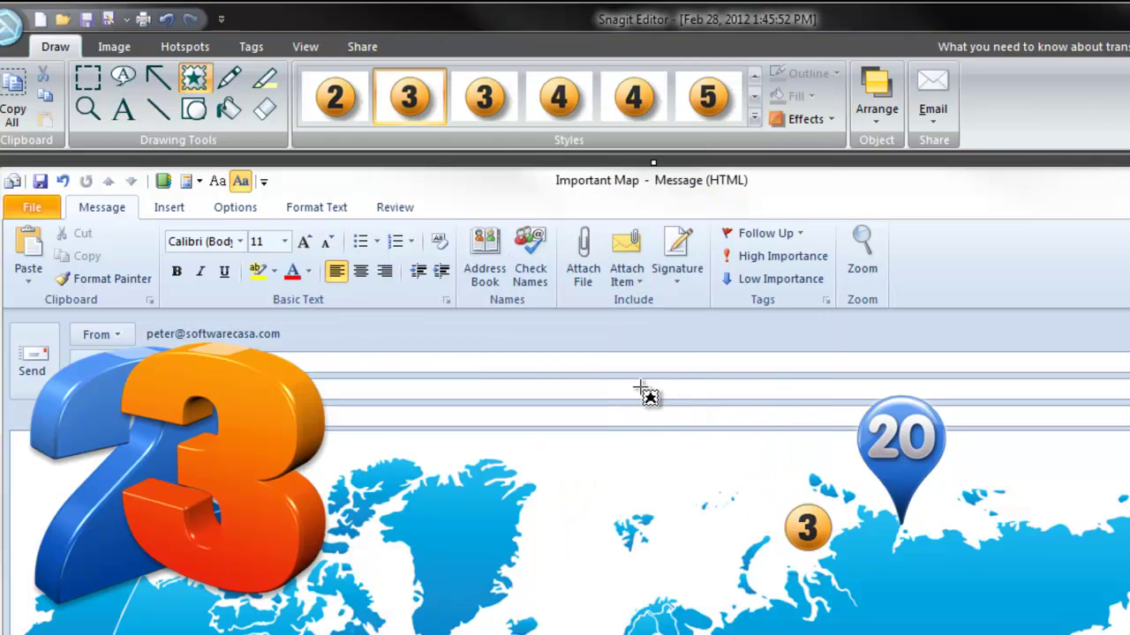
{"action": "left_click", "coordinate": [755, 117]}
{"action": "left_click", "coordinate": [618, 303]}
{"action": "left_click", "coordinate": [726, 540]}
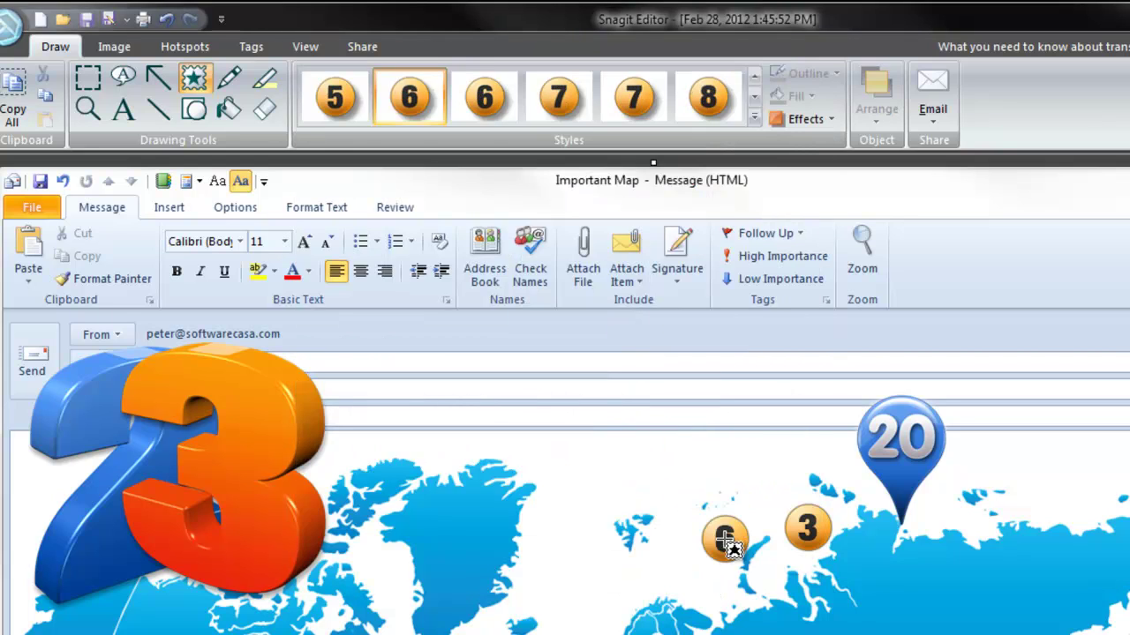
{"action": "left_click_drag", "start_coordinate": [726, 540], "coordinate": [832, 553]}
{"action": "left_click", "coordinate": [632, 510]}
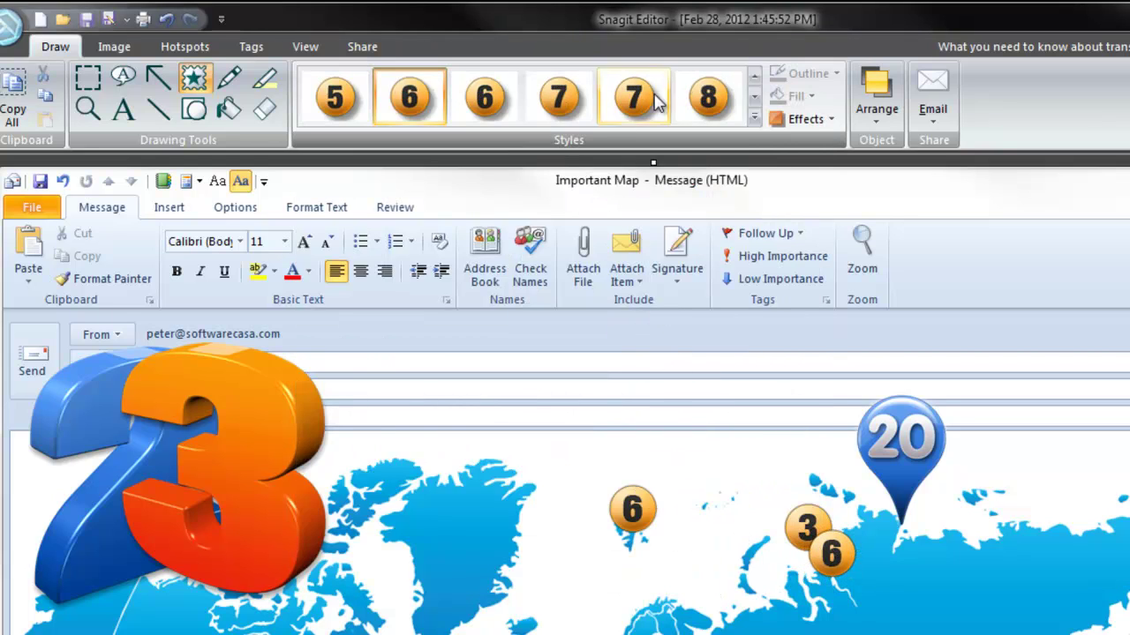
Add a large 7 stamp, restyle it to the 008 Numbers Red 3, and position it.
{"action": "left_click", "coordinate": [755, 116]}
{"action": "left_click", "coordinate": [613, 207]}
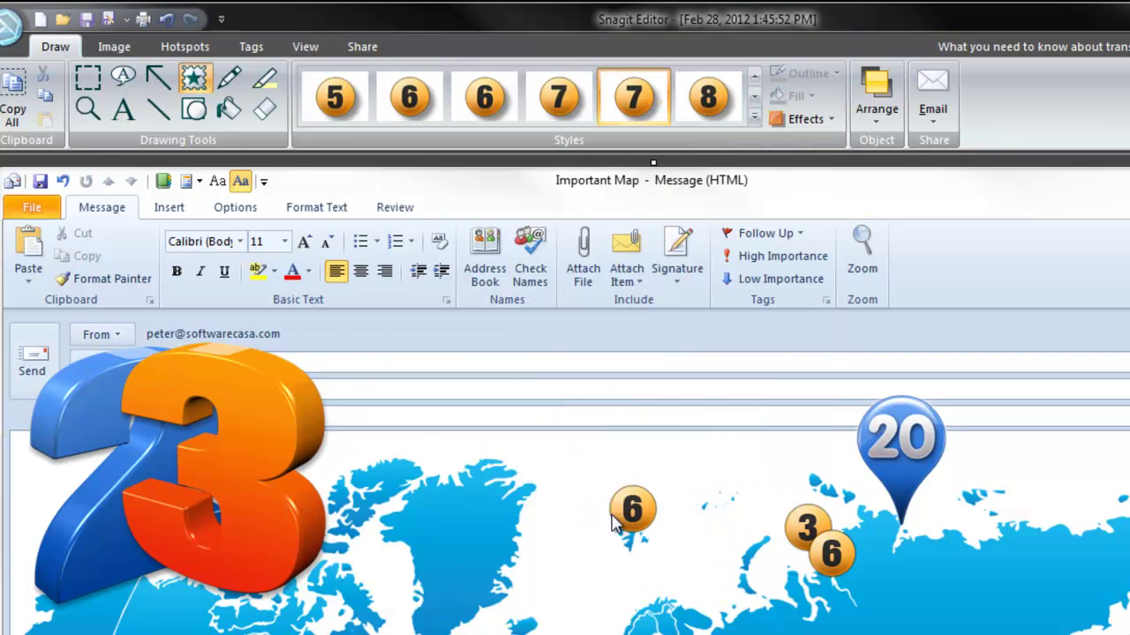
{"action": "left_click", "coordinate": [584, 431]}
{"action": "left_click_drag", "start_coordinate": [600, 423], "coordinate": [751, 449]}
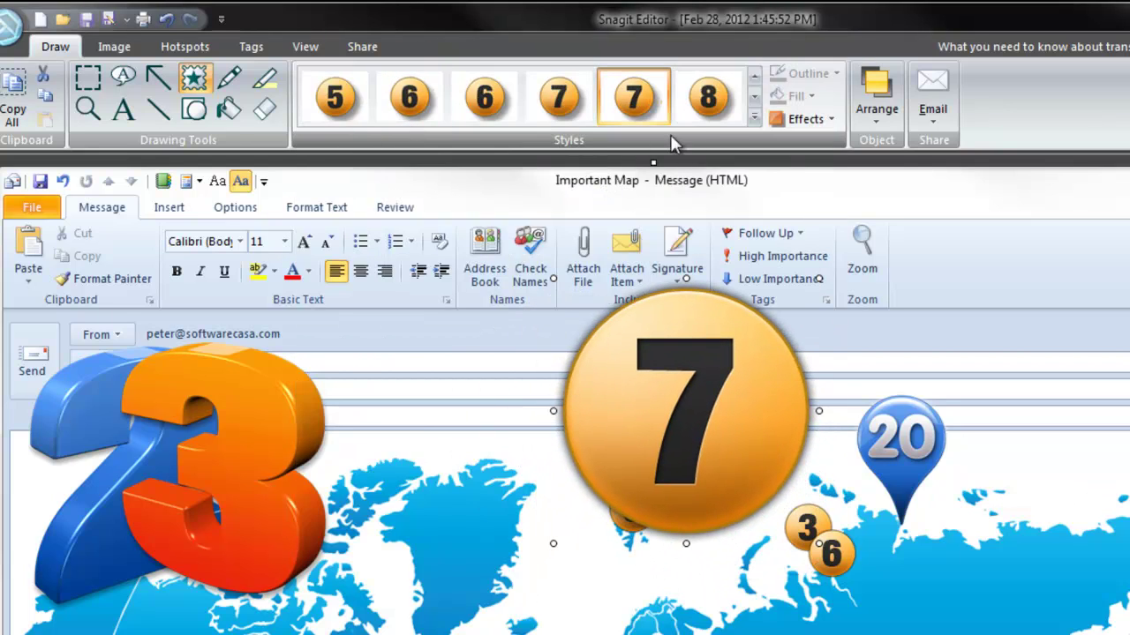
{"action": "left_click", "coordinate": [755, 117]}
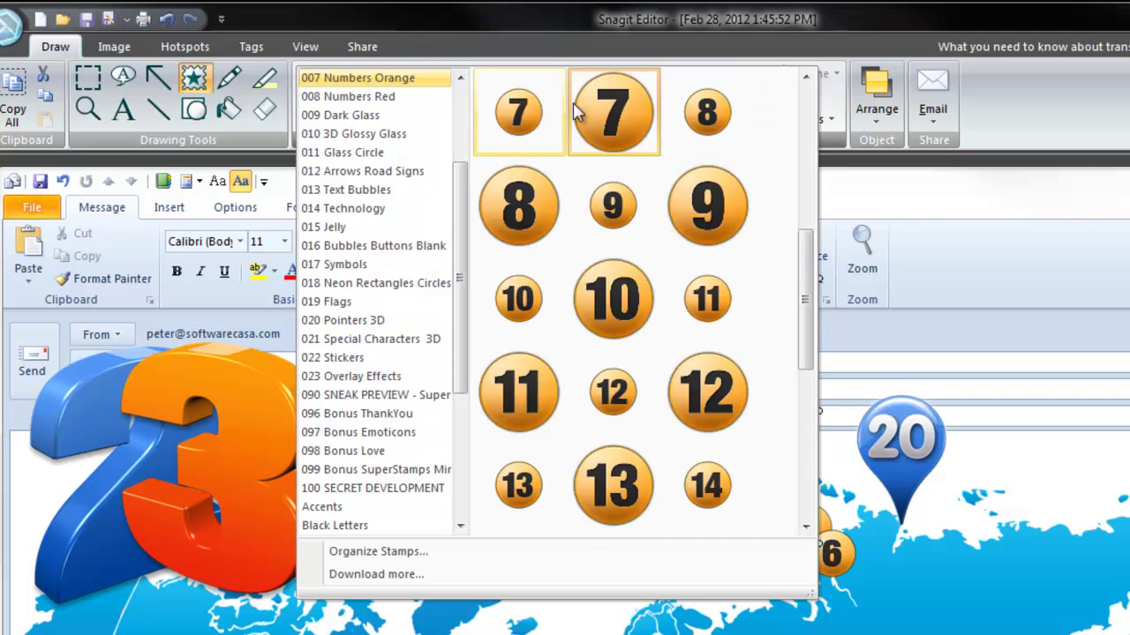
{"action": "left_click", "coordinate": [392, 98]}
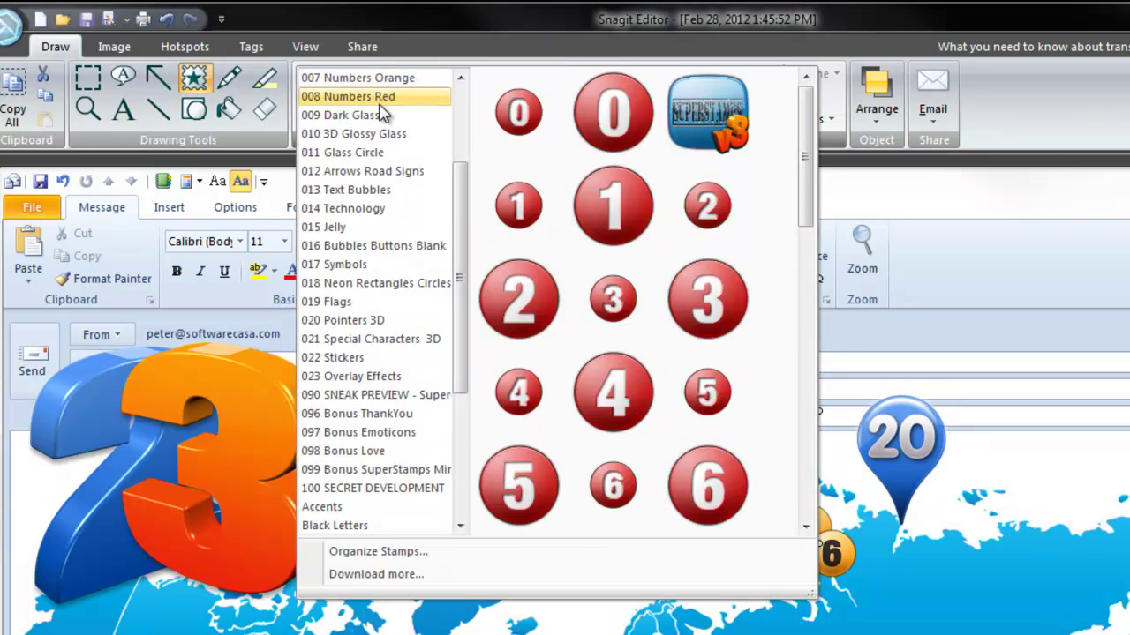
{"action": "left_click", "coordinate": [676, 303]}
{"action": "left_click_drag", "start_coordinate": [616, 392], "coordinate": [658, 408]}
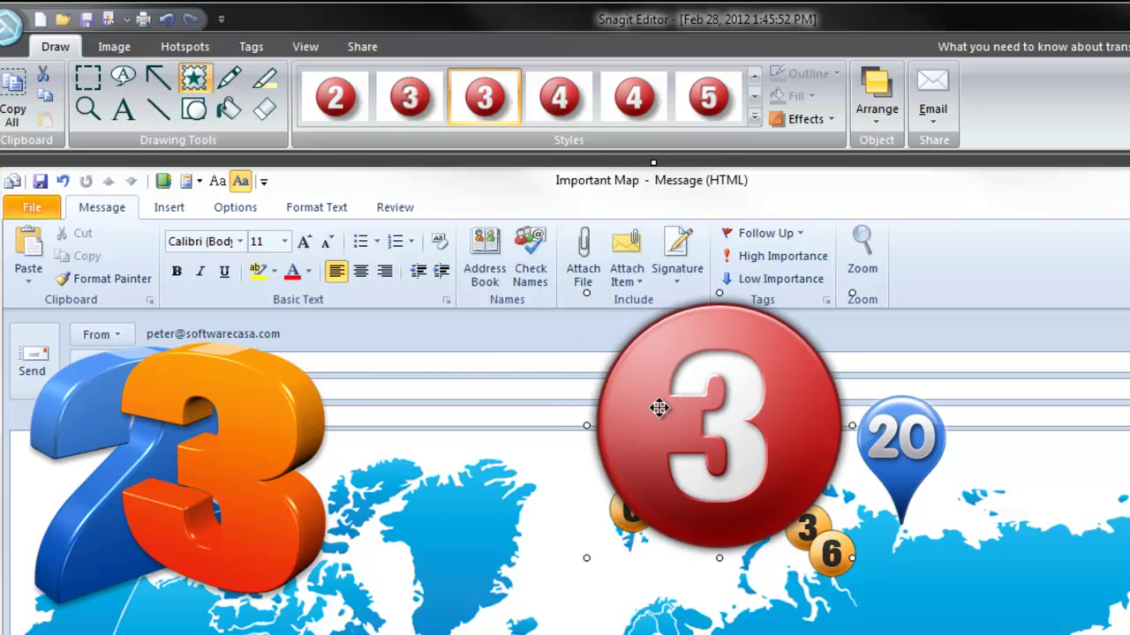
Switch the stamp gallery from 010 3D Glossy Glass to 009 Dark Glass and scroll its stamps.
{"action": "left_click", "coordinate": [754, 117]}
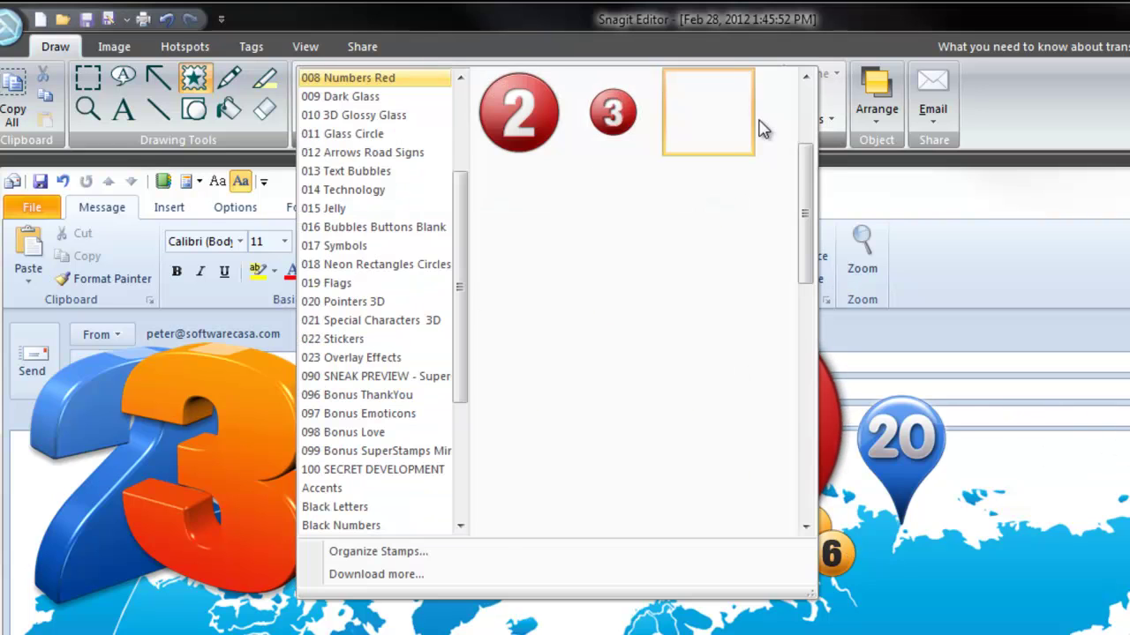
{"action": "left_click", "coordinate": [372, 117]}
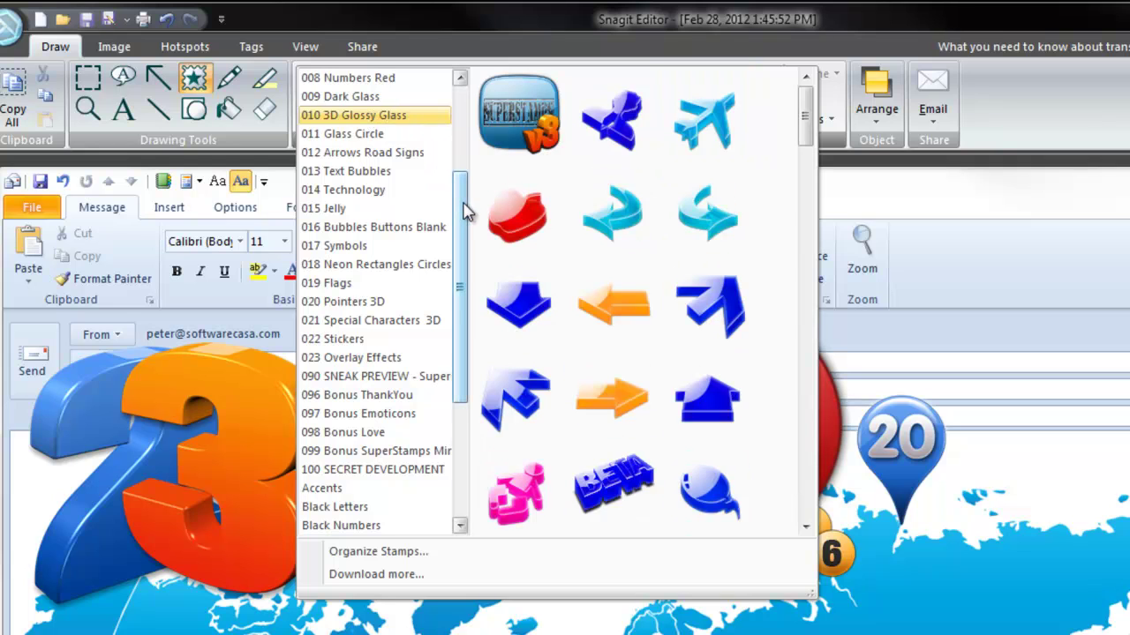
{"action": "scroll", "coordinate": [465, 212], "scroll_direction": "up", "scroll_amount": 1}
{"action": "left_click", "coordinate": [360, 153]}
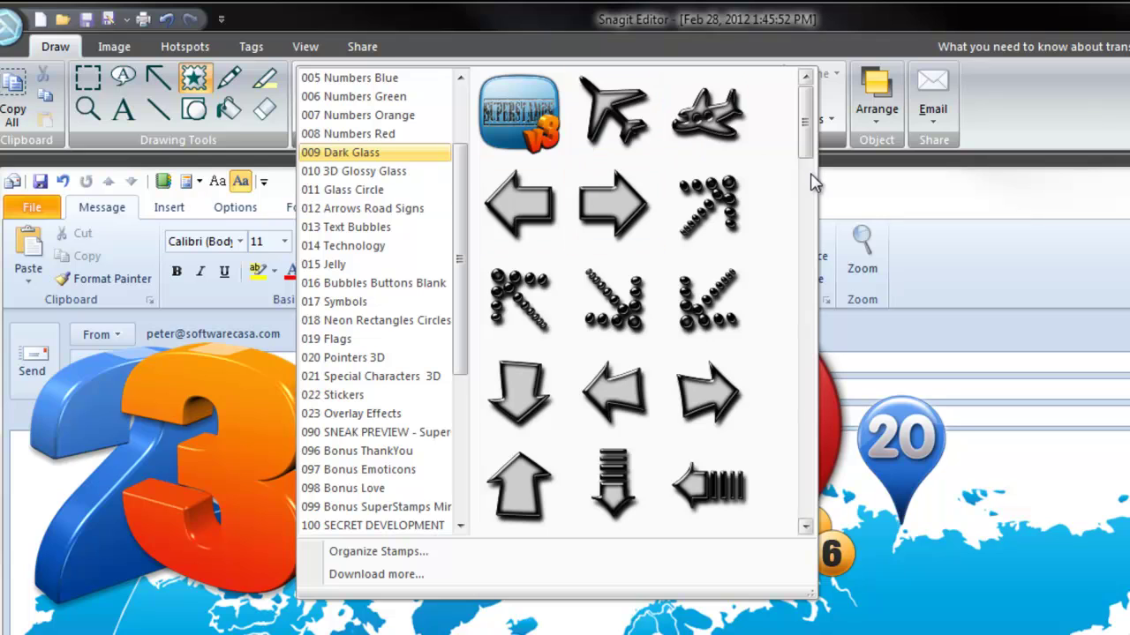
{"action": "scroll", "coordinate": [813, 181], "scroll_direction": "down", "scroll_amount": 4}
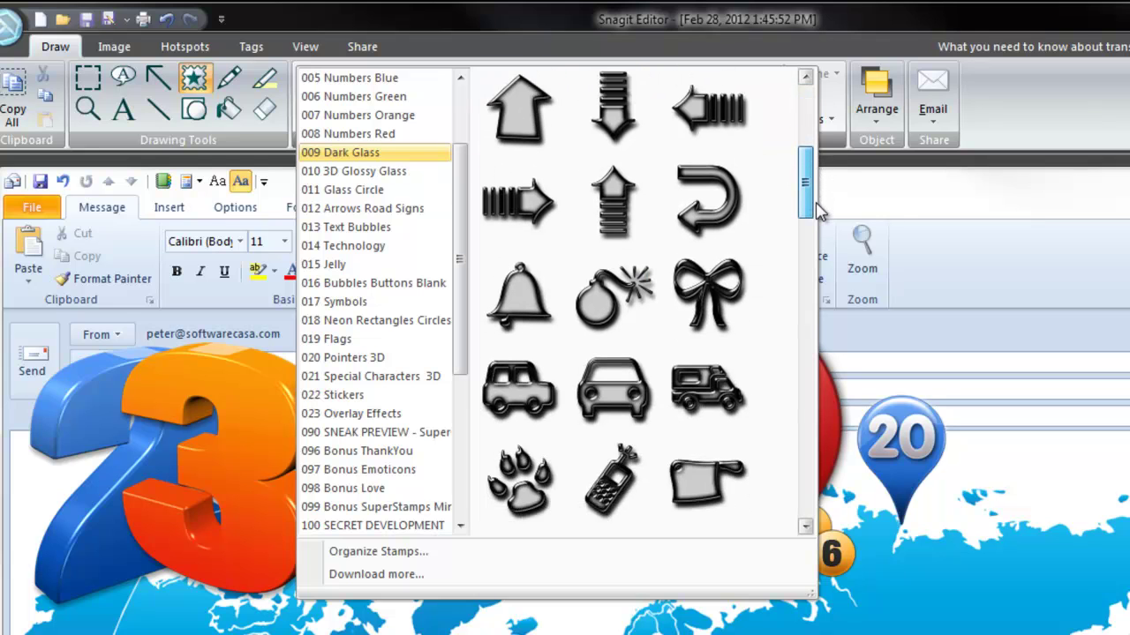
{"action": "scroll", "coordinate": [819, 212], "scroll_direction": "down", "scroll_amount": 1}
Place the dark glass right arrow stamp, shrunk, at the map's top right.
{"action": "left_click", "coordinate": [517, 157]}
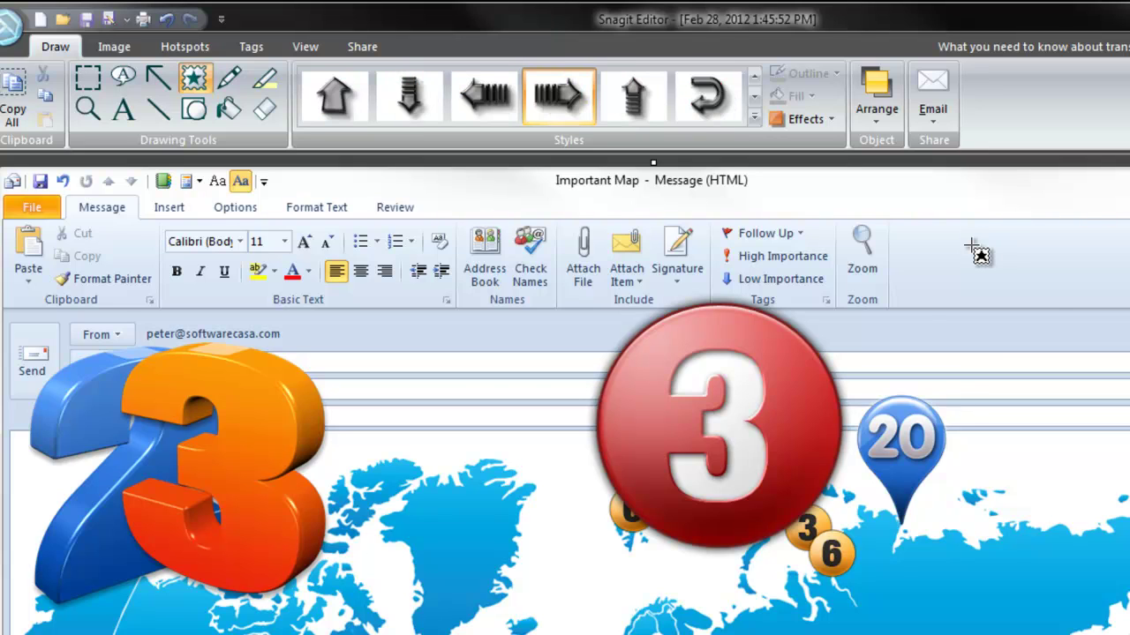
{"action": "left_click_drag", "start_coordinate": [973, 247], "coordinate": [832, 202]}
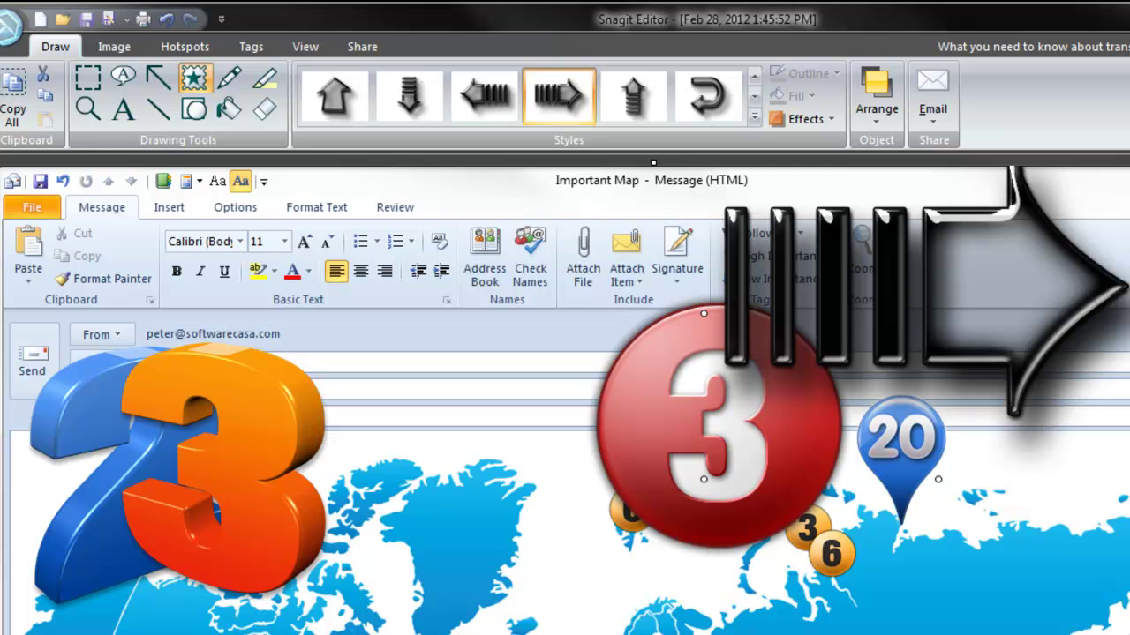
{"action": "left_click_drag", "start_coordinate": [1113, 468], "coordinate": [1090, 379]}
Place the blue 3D Glossy Glass pie chart stamp at the bottom left of the map.
{"action": "left_click", "coordinate": [753, 116]}
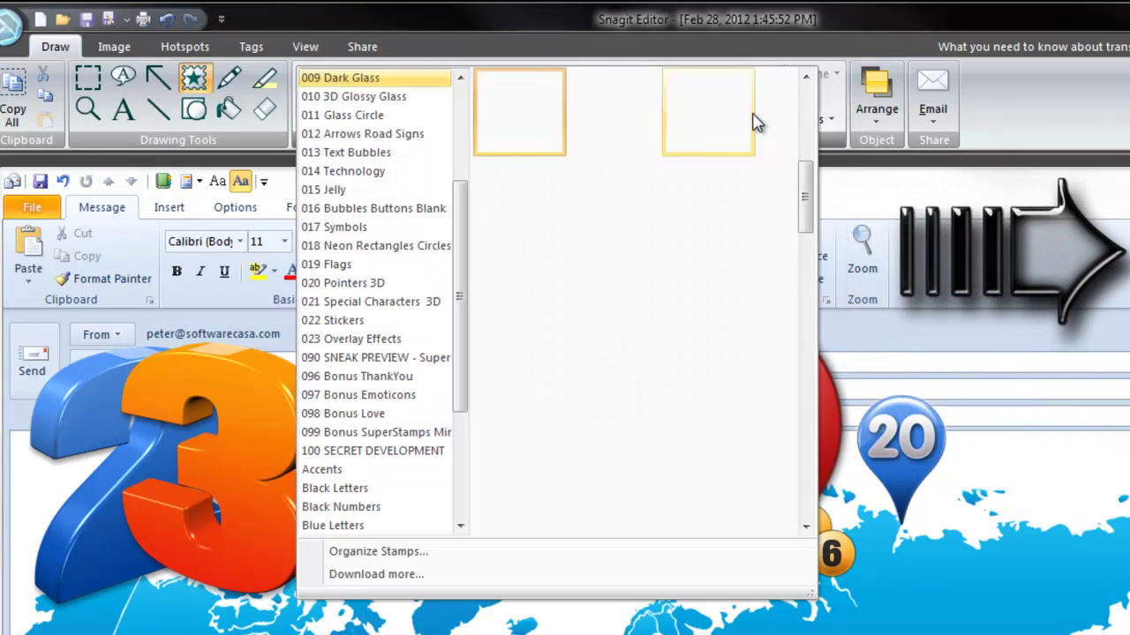
{"action": "left_click", "coordinate": [404, 97]}
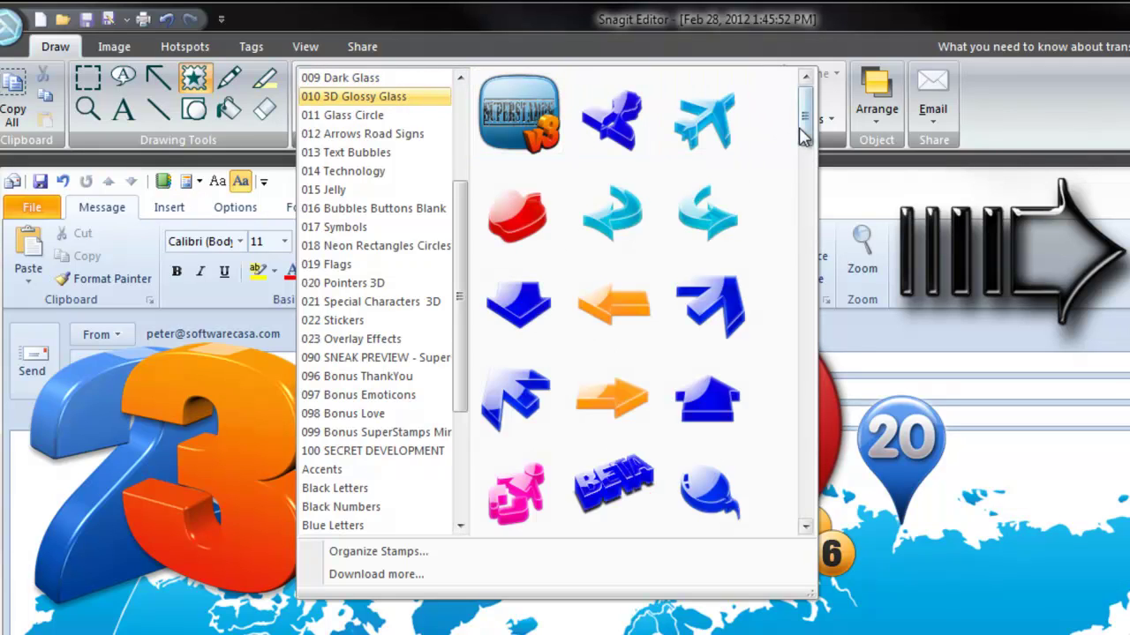
{"action": "left_click_drag", "start_coordinate": [801, 129], "coordinate": [819, 222]}
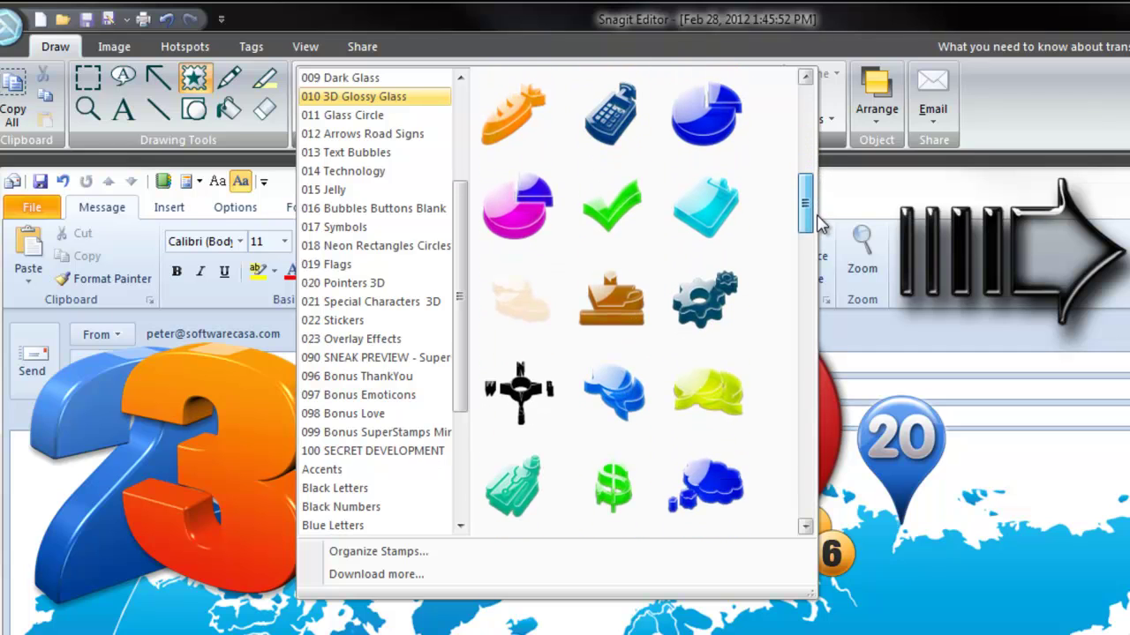
{"action": "left_click", "coordinate": [699, 152]}
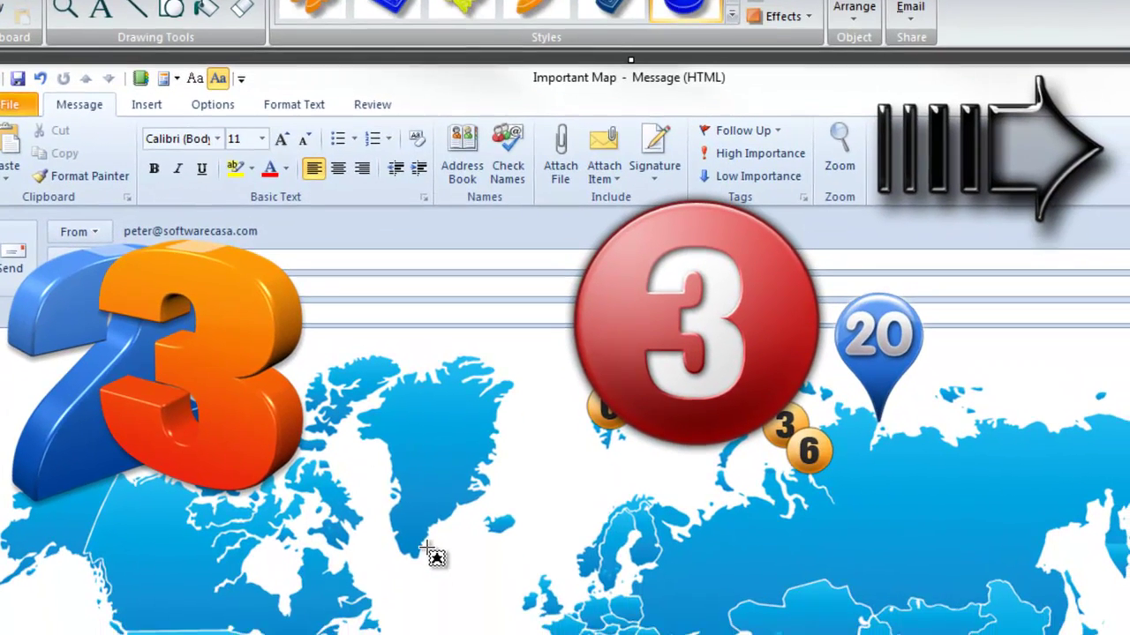
{"action": "left_click", "coordinate": [426, 539]}
{"action": "left_click_drag", "start_coordinate": [469, 597], "coordinate": [478, 595]}
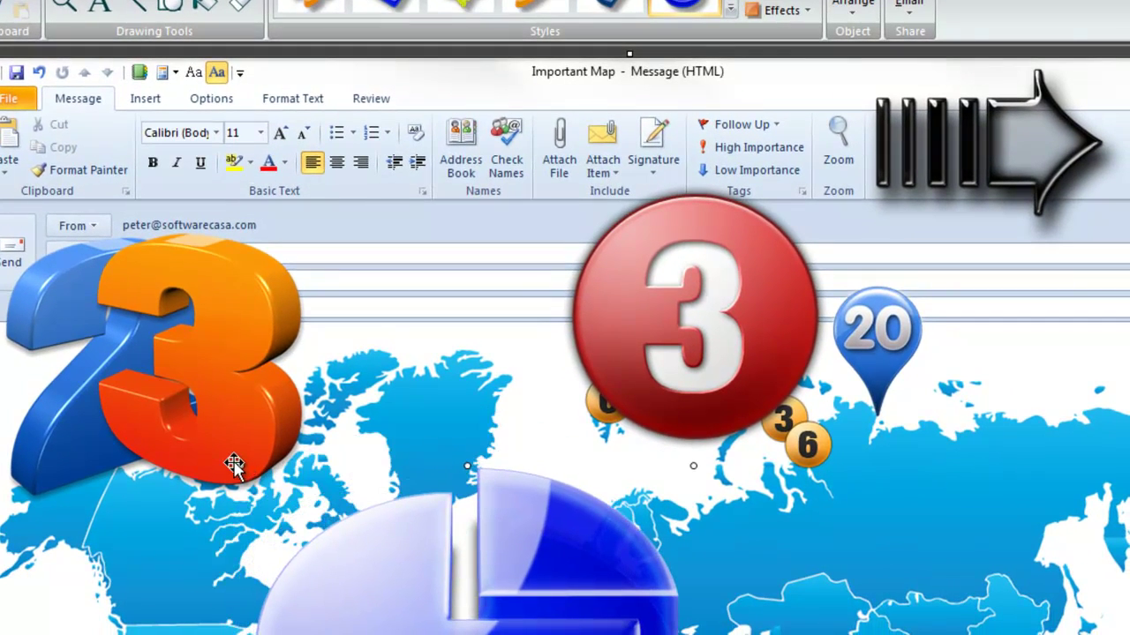
{"action": "key", "text": "Delete"}
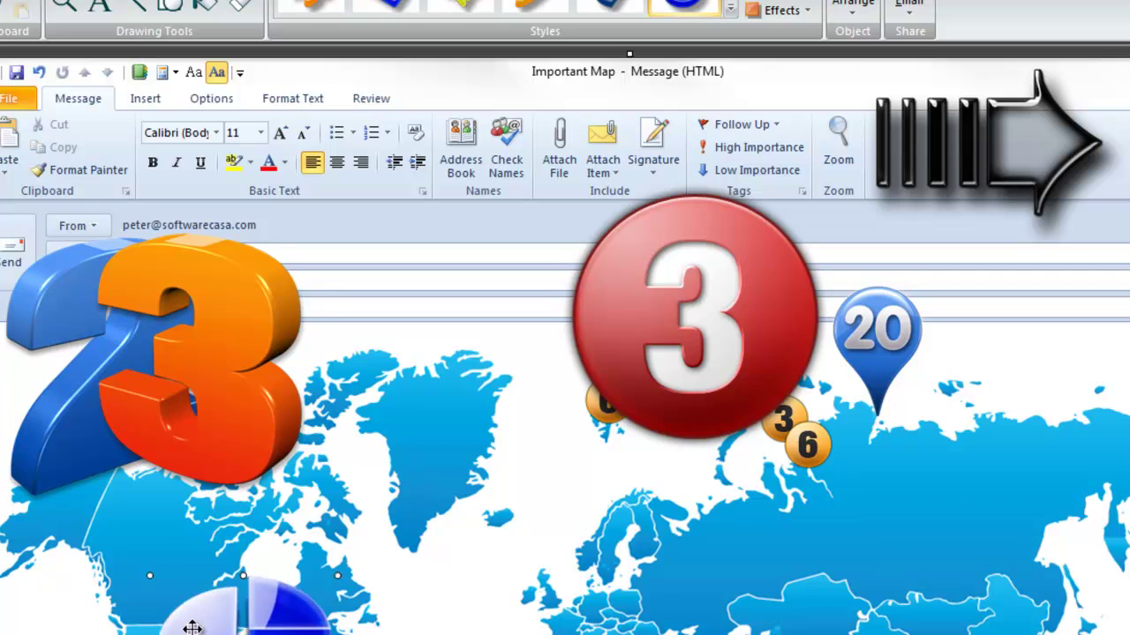
{"action": "left_click", "coordinate": [94, 615]}
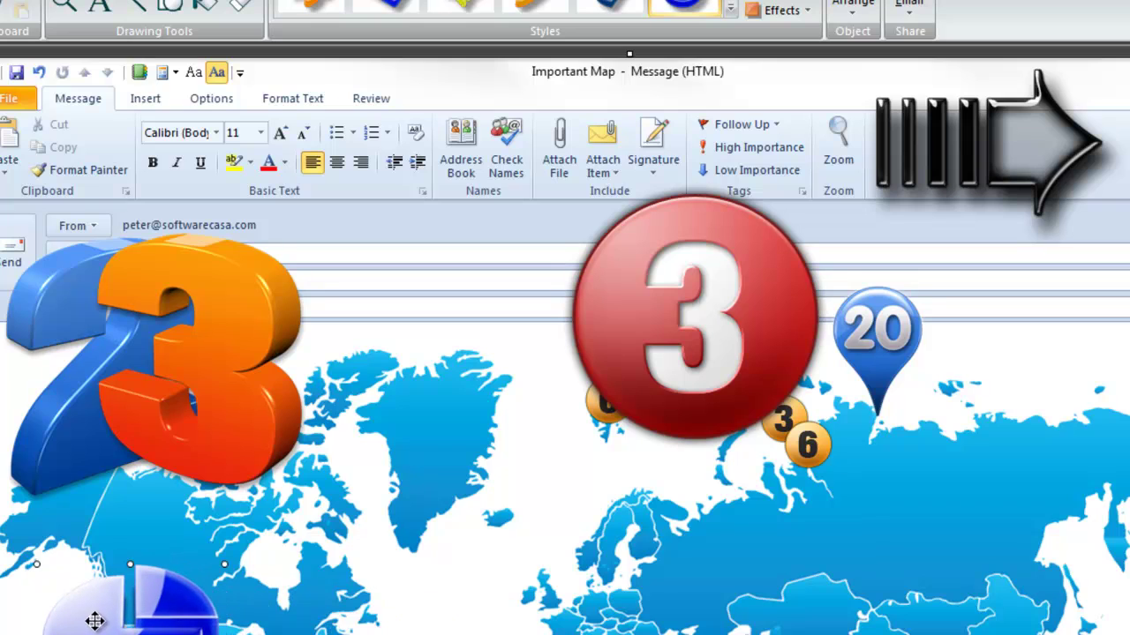
Add the blue curved 3D glossy arrow stamp, shrink it, and move it to the bottom-left beside the pie.
{"action": "left_click", "coordinate": [733, 10]}
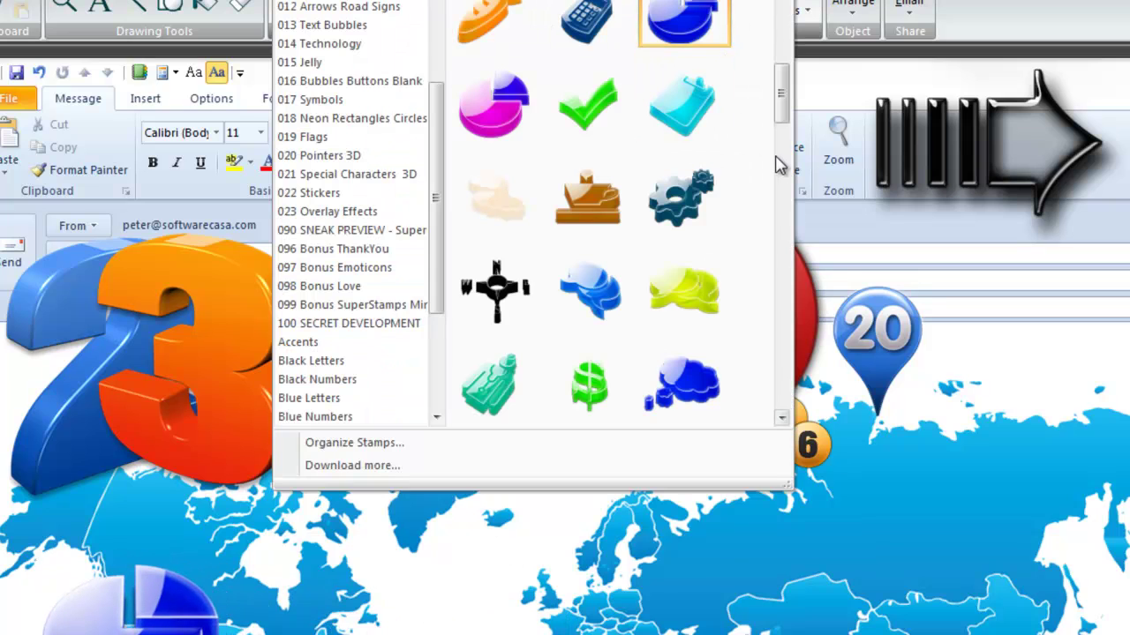
{"action": "left_click_drag", "start_coordinate": [779, 125], "coordinate": [786, 61]}
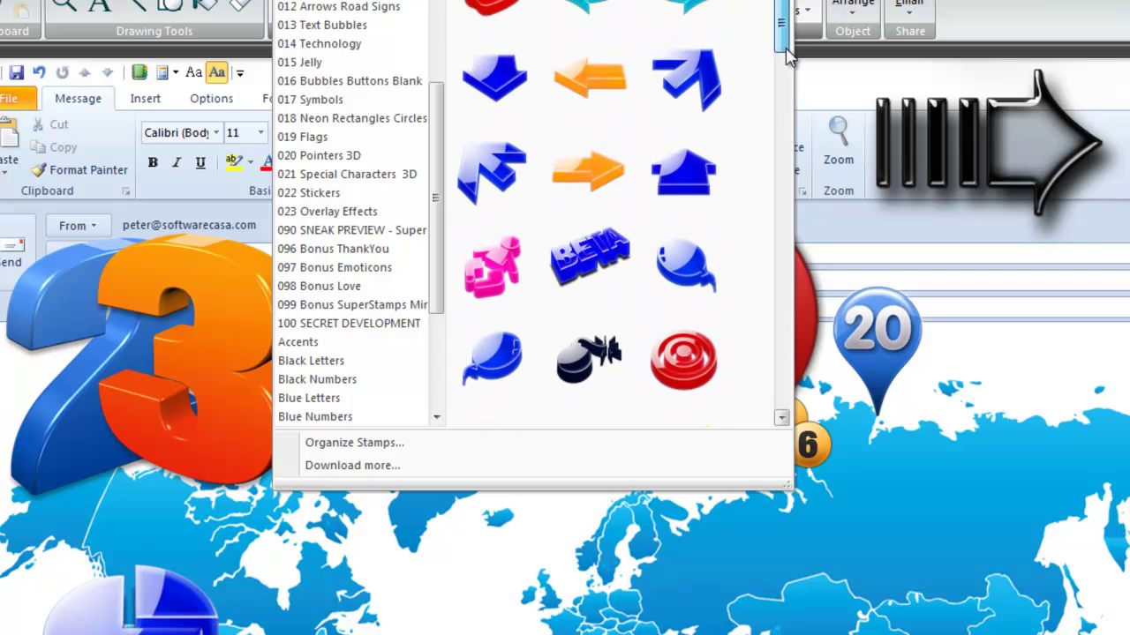
{"action": "scroll", "coordinate": [788, 55], "scroll_direction": "up", "scroll_amount": 1}
{"action": "left_click", "coordinate": [619, 46]}
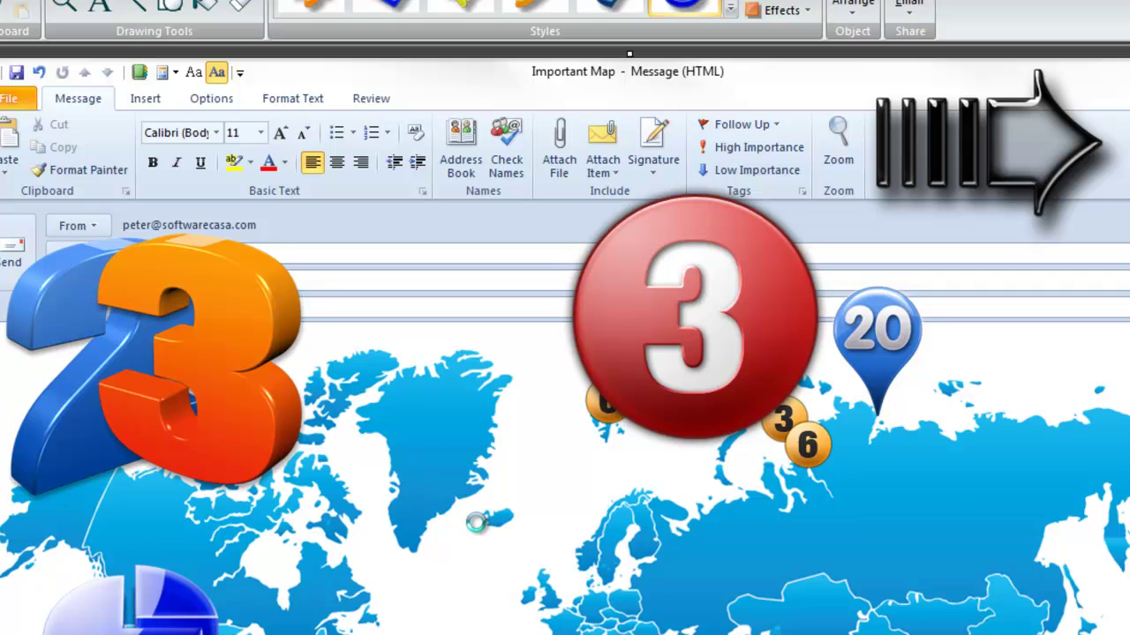
{"action": "left_click_drag", "start_coordinate": [521, 580], "coordinate": [575, 611]}
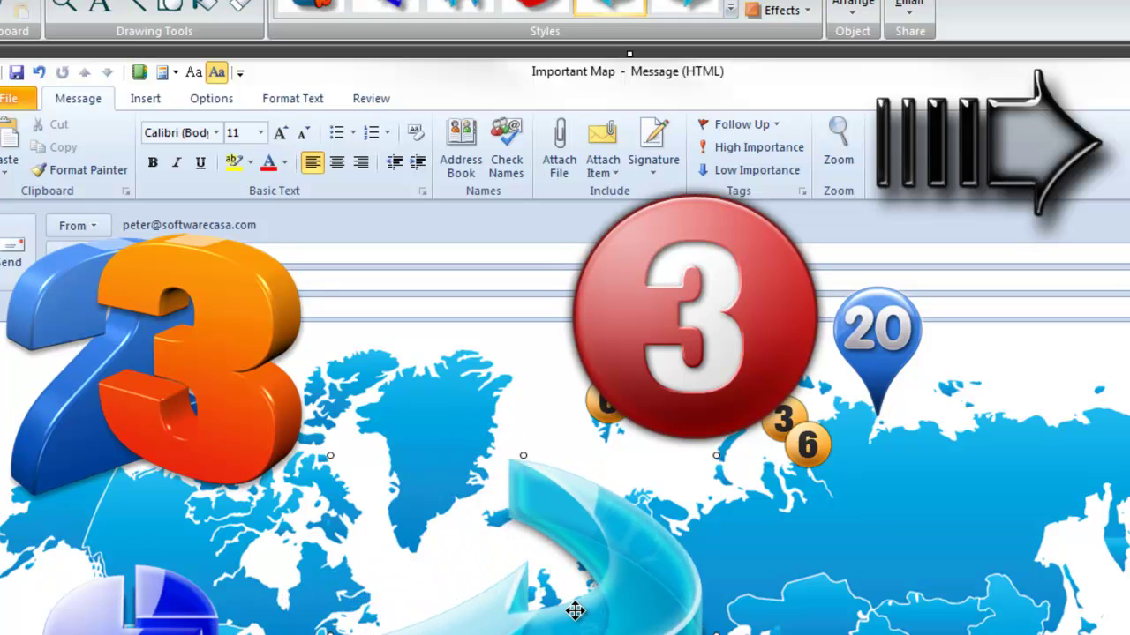
{"action": "left_click_drag", "start_coordinate": [327, 455], "coordinate": [458, 598]}
{"action": "left_click_drag", "start_coordinate": [630, 634], "coordinate": [501, 626]}
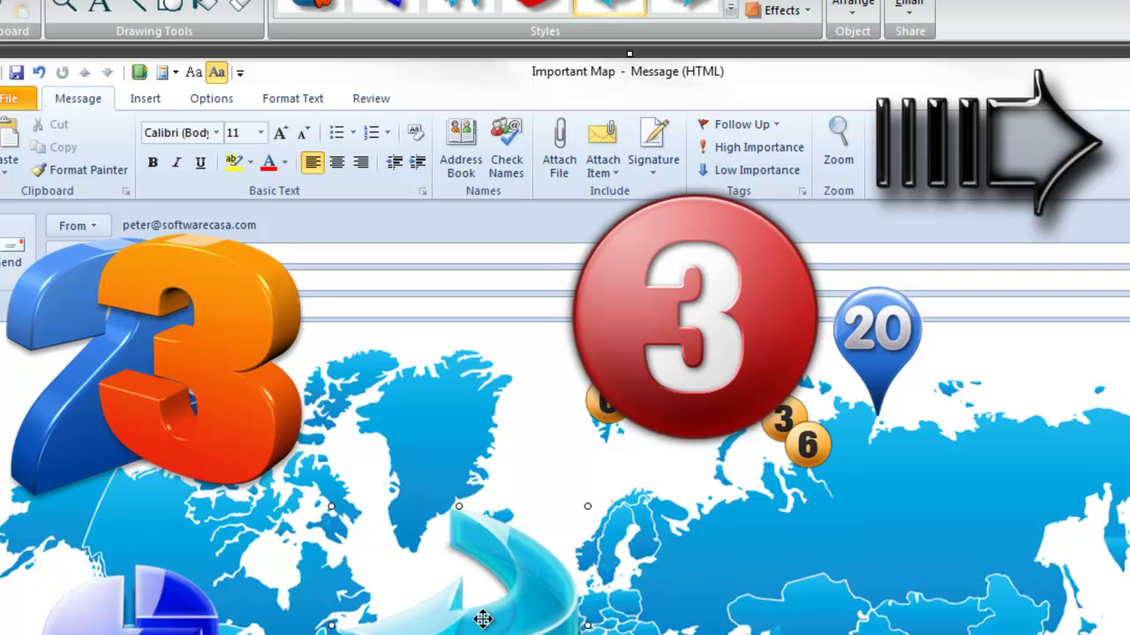
{"action": "left_click_drag", "start_coordinate": [329, 507], "coordinate": [377, 543]}
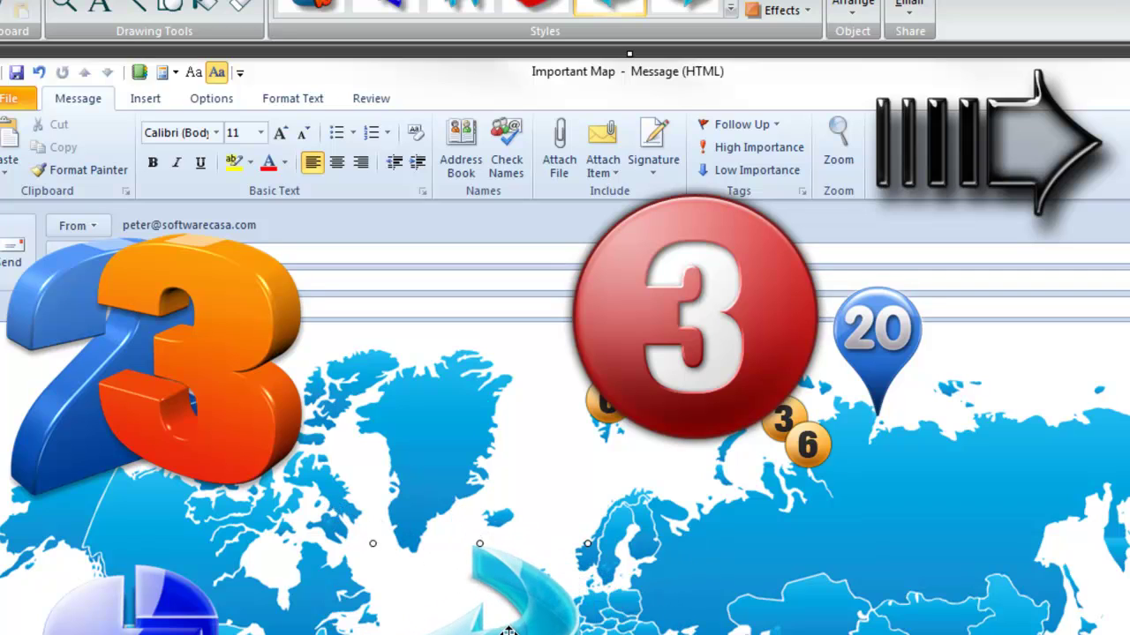
{"action": "left_click_drag", "start_coordinate": [508, 631], "coordinate": [366, 611]}
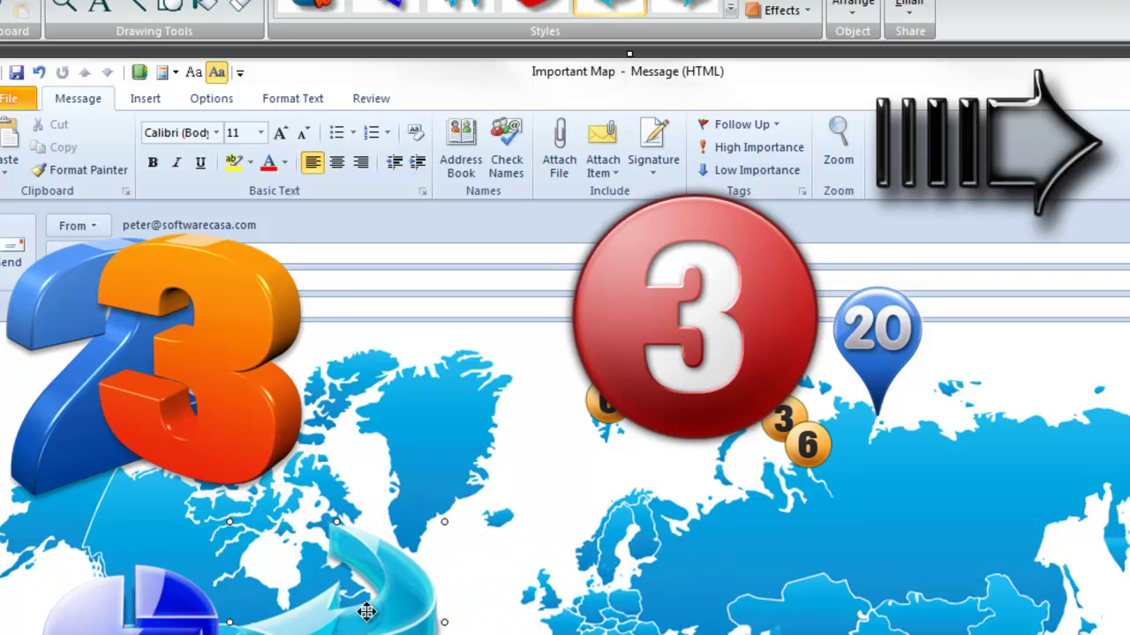
Add the red 3D X stamp, shrink it, and move it to the top-right beneath the black arrow.
{"action": "left_click", "coordinate": [730, 9]}
{"action": "left_click_drag", "start_coordinate": [789, 19], "coordinate": [788, 381]}
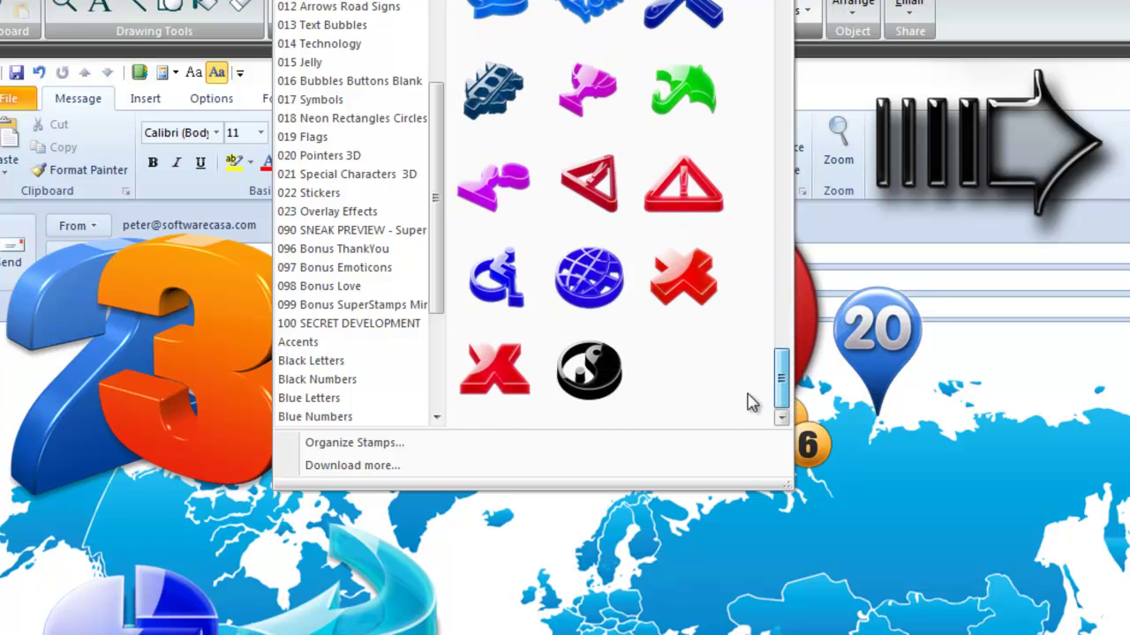
{"action": "left_click", "coordinate": [676, 300]}
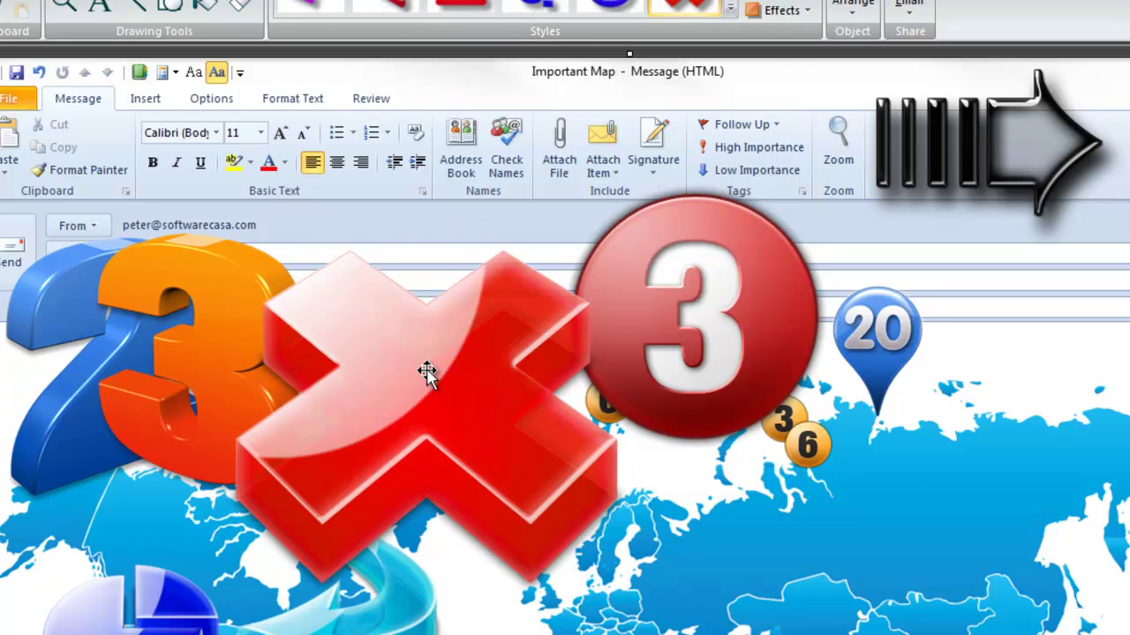
{"action": "left_click_drag", "start_coordinate": [429, 374], "coordinate": [974, 393]}
{"action": "left_click_drag", "start_coordinate": [829, 393], "coordinate": [882, 395]}
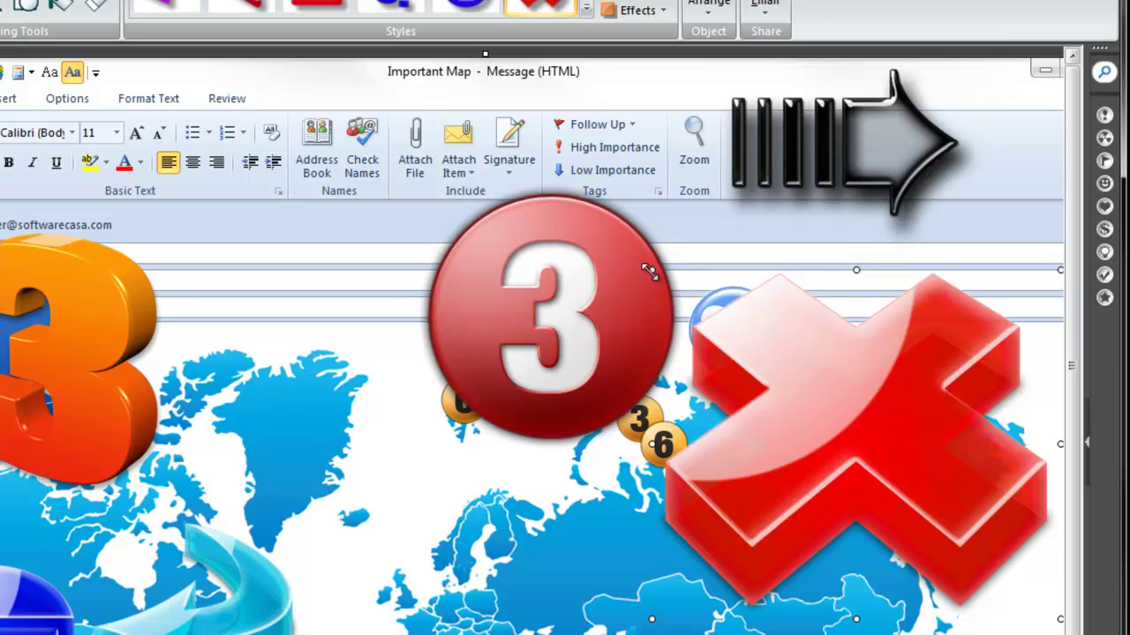
{"action": "left_click_drag", "start_coordinate": [651, 268], "coordinate": [849, 434]}
{"action": "left_click_drag", "start_coordinate": [932, 491], "coordinate": [937, 266]}
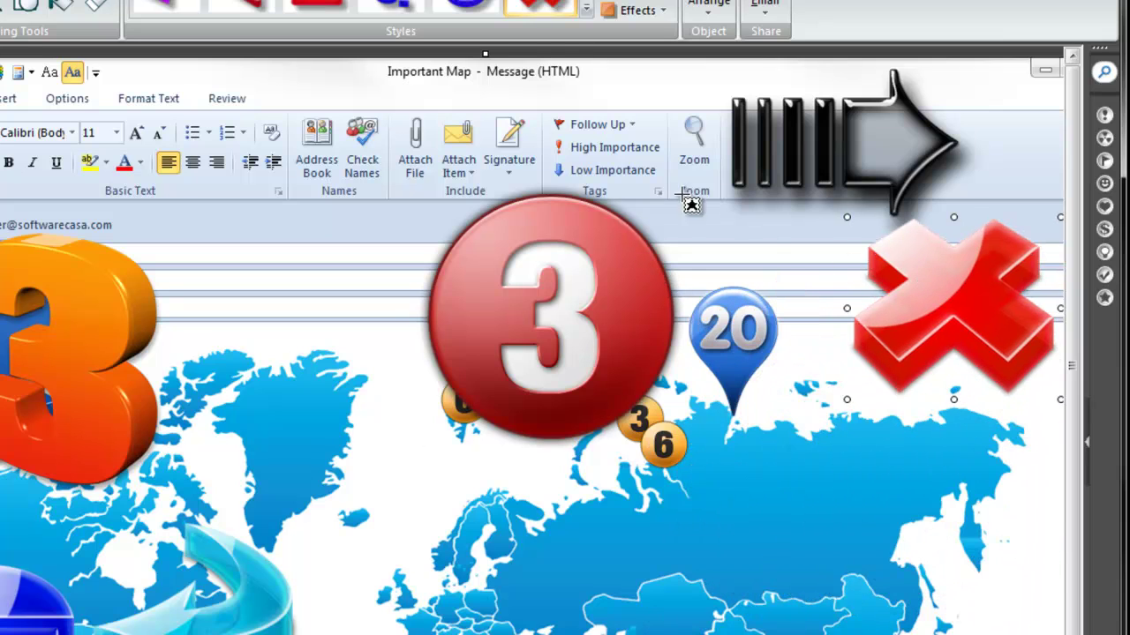
{"action": "left_click", "coordinate": [586, 12]}
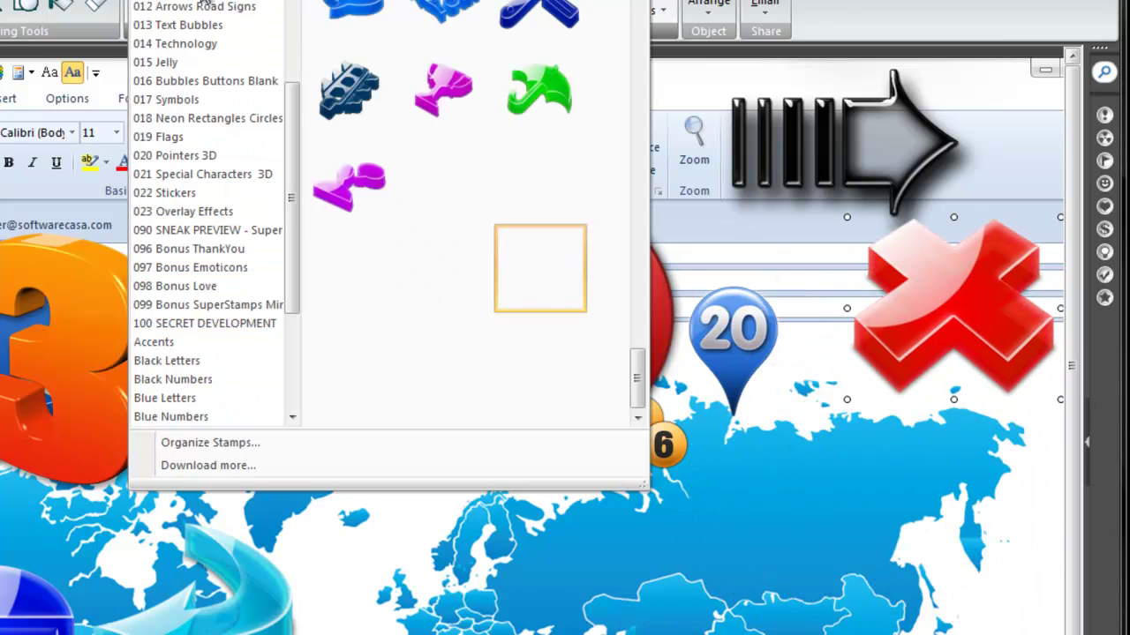
{"action": "left_click_drag", "start_coordinate": [639, 110], "coordinate": [647, 267]}
{"action": "left_click", "coordinate": [563, 289]}
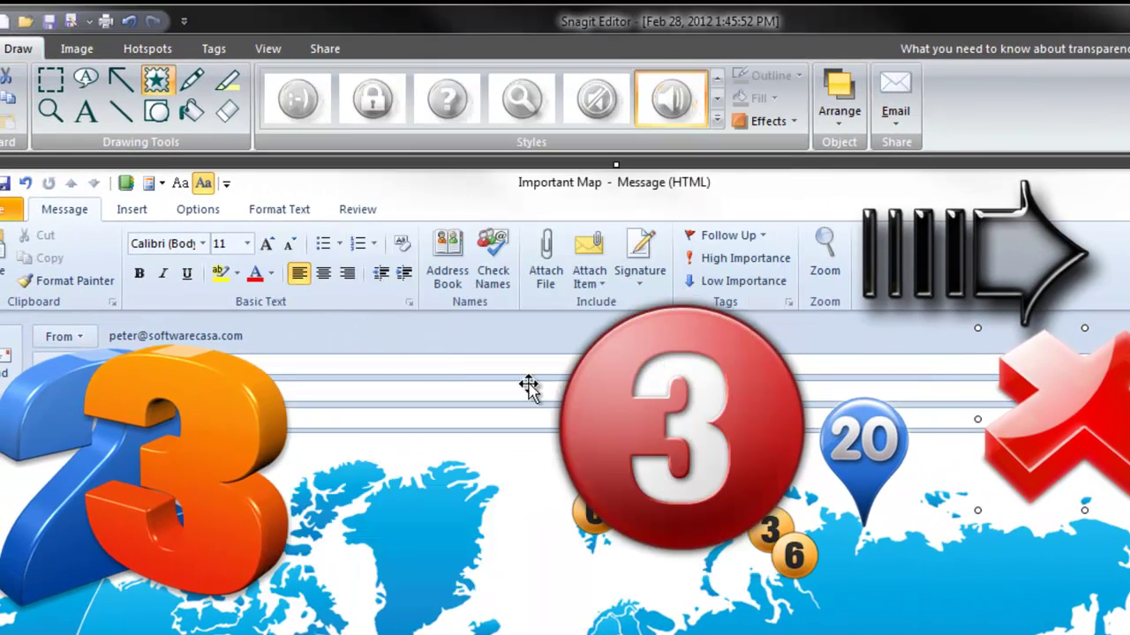
{"action": "left_click", "coordinate": [1016, 399]}
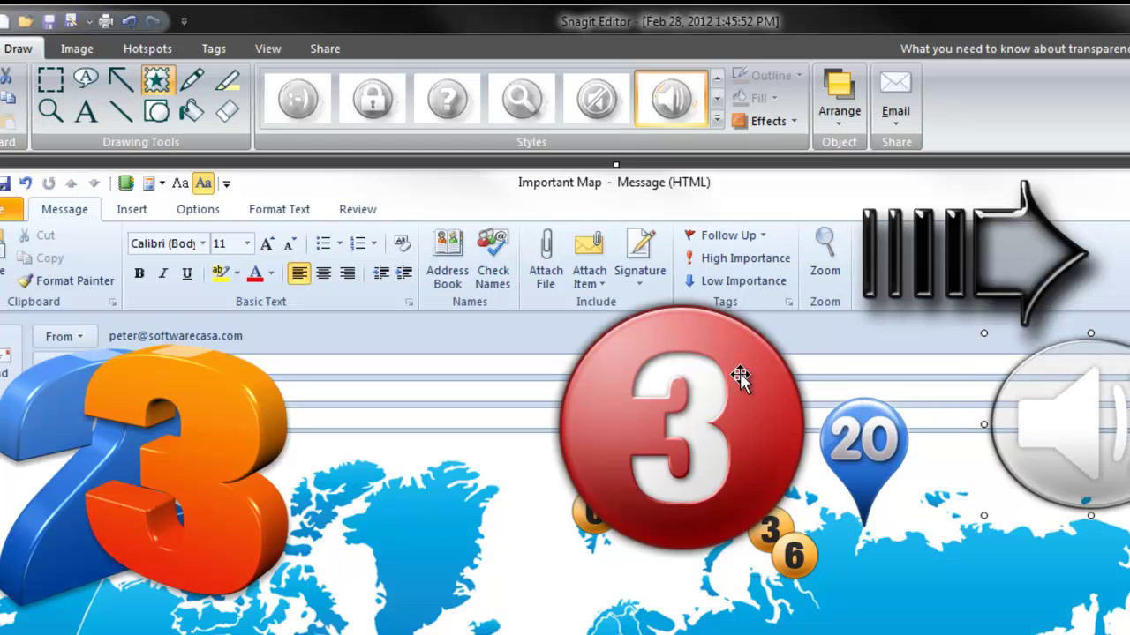
{"action": "left_click_drag", "start_coordinate": [1116, 392], "coordinate": [439, 270]}
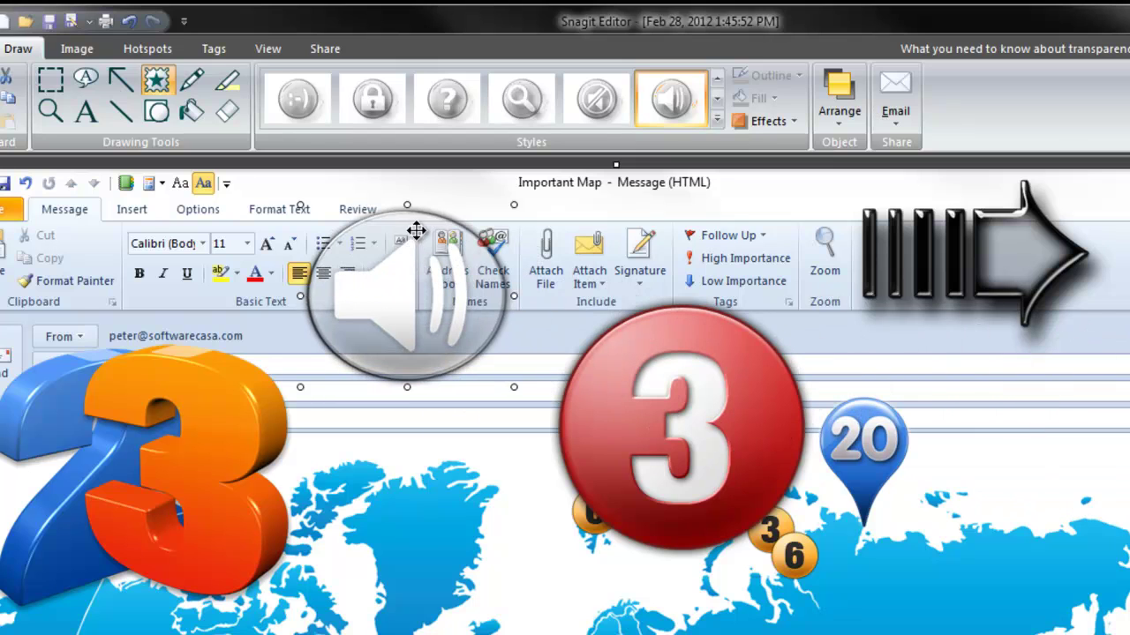
{"action": "key", "text": "Delete"}
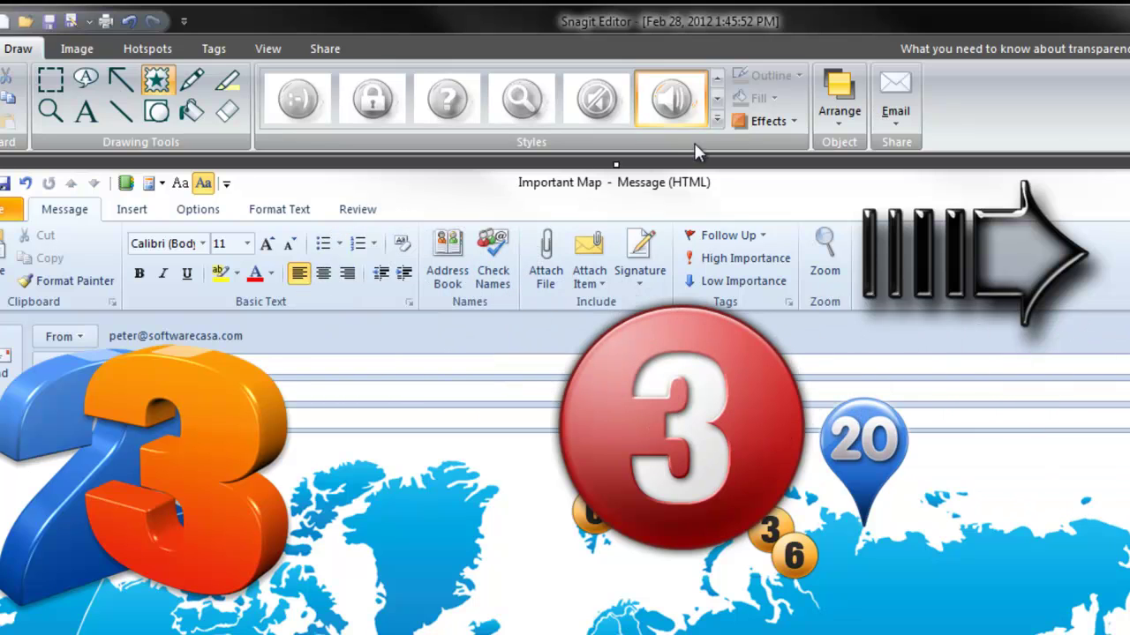
{"action": "left_click", "coordinate": [335, 327]}
{"action": "left_click_drag", "start_coordinate": [297, 280], "coordinate": [394, 295]}
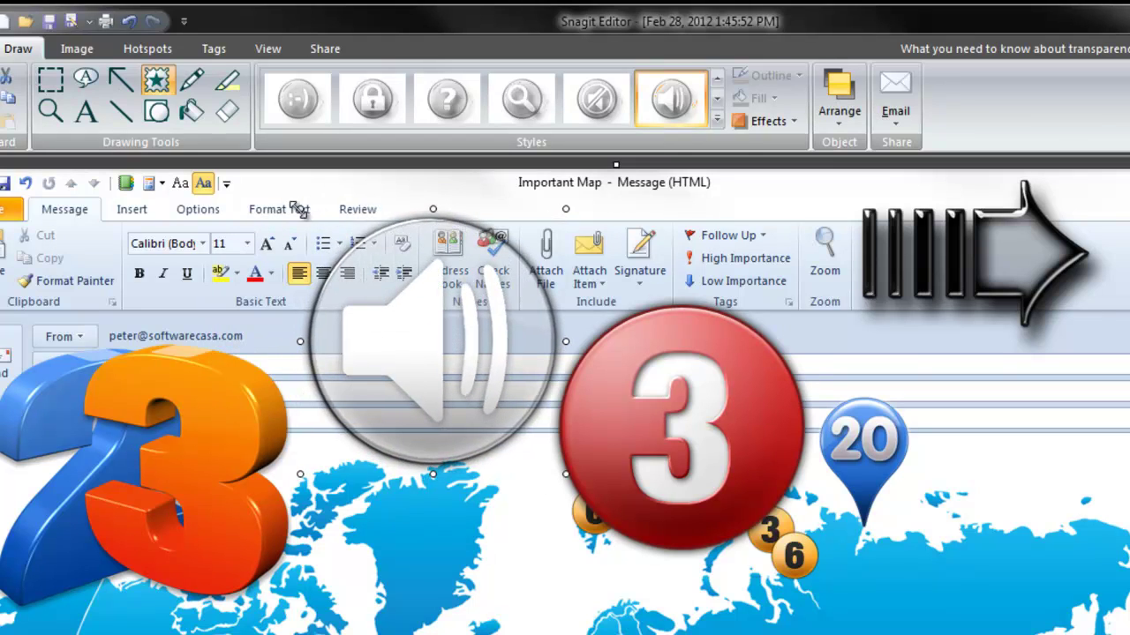
{"action": "left_click_drag", "start_coordinate": [304, 212], "coordinate": [429, 290]}
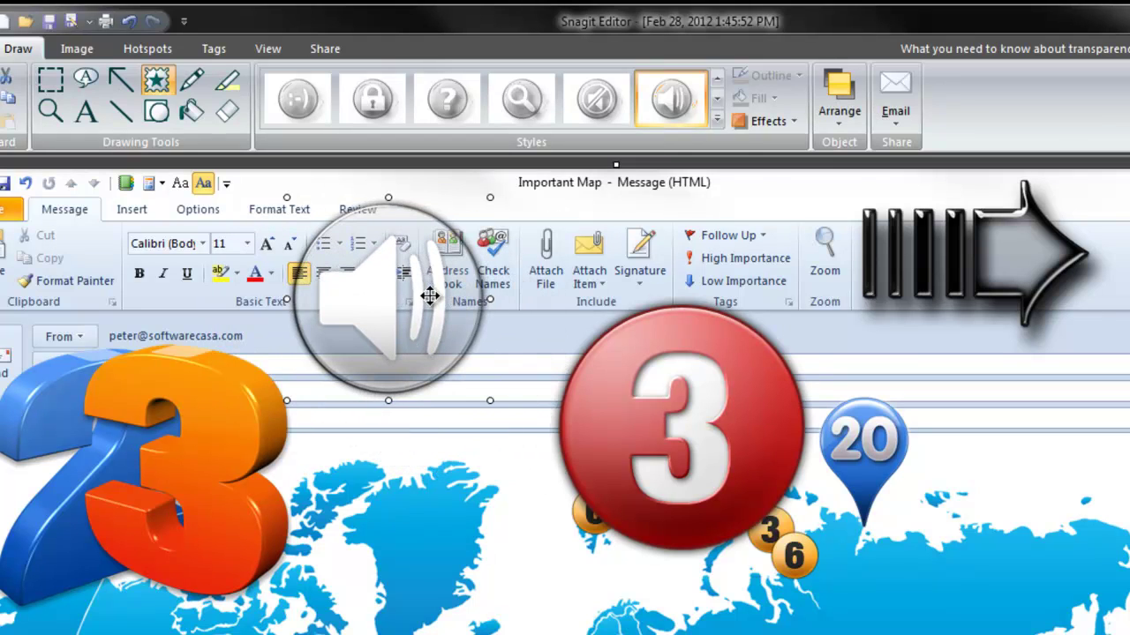
{"action": "left_click", "coordinate": [769, 123]}
{"action": "mouse_move", "coordinate": [787, 155]}
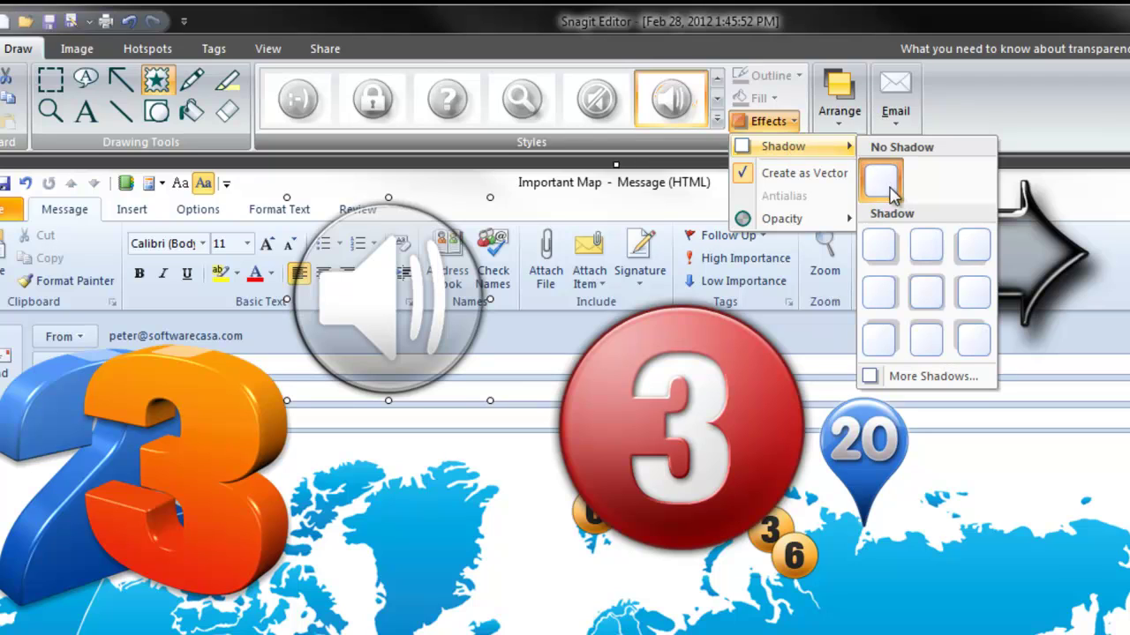
{"action": "left_click", "coordinate": [887, 253]}
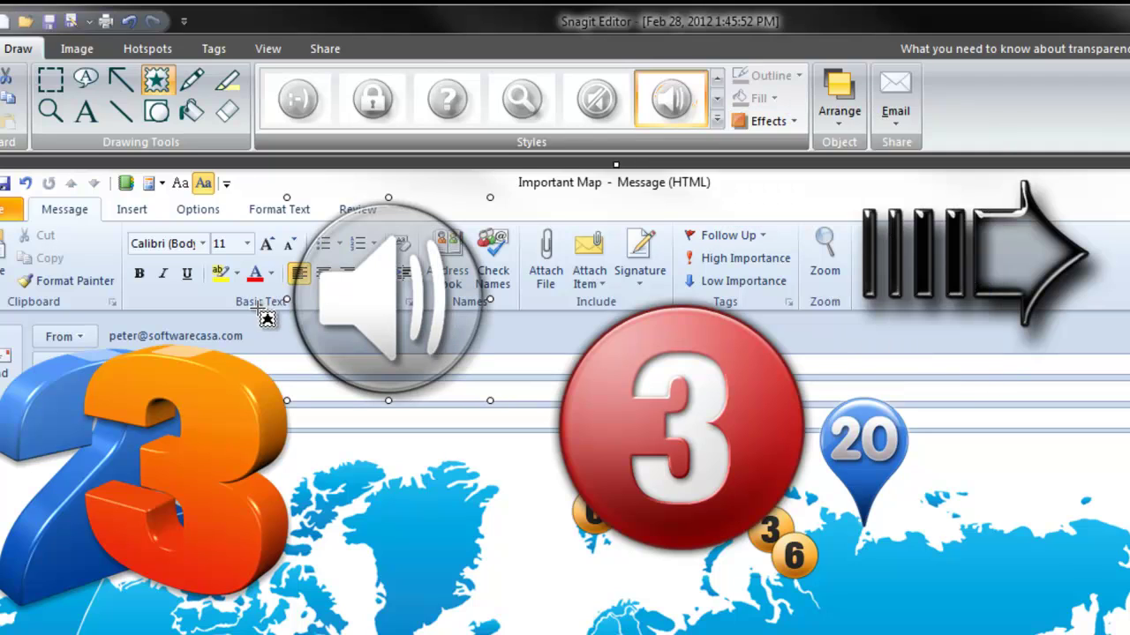
{"action": "left_click_drag", "start_coordinate": [337, 315], "coordinate": [416, 303]}
{"action": "key", "text": "Delete"}
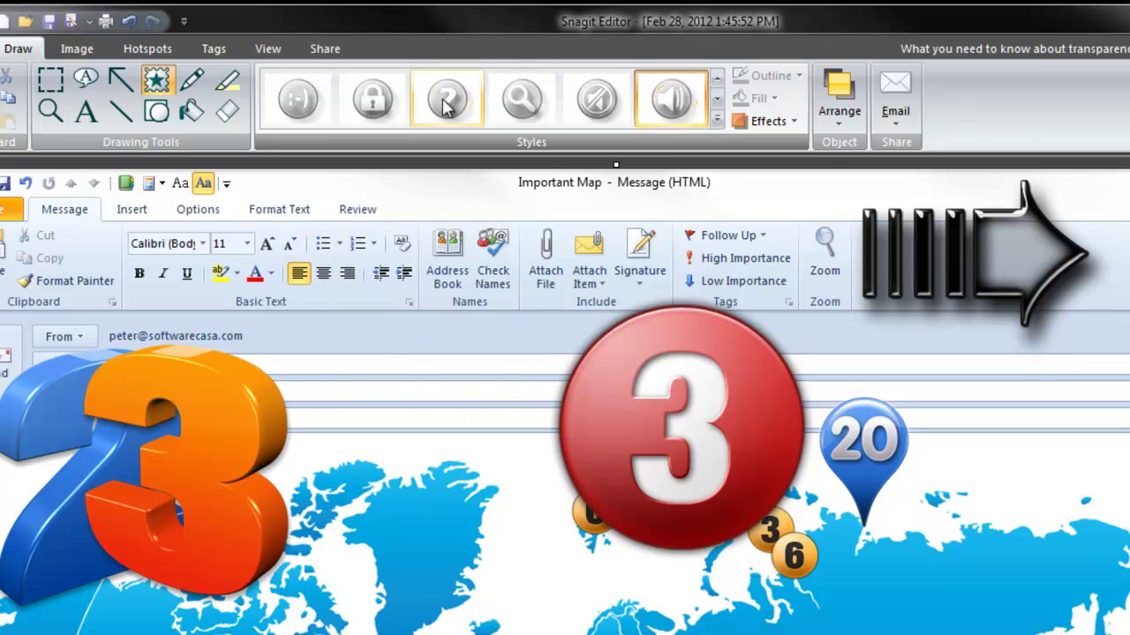
Place a shrunken DO NOT ENTER sign from 012 Arrows Road Signs left of the red 3.
{"action": "left_click", "coordinate": [716, 120]}
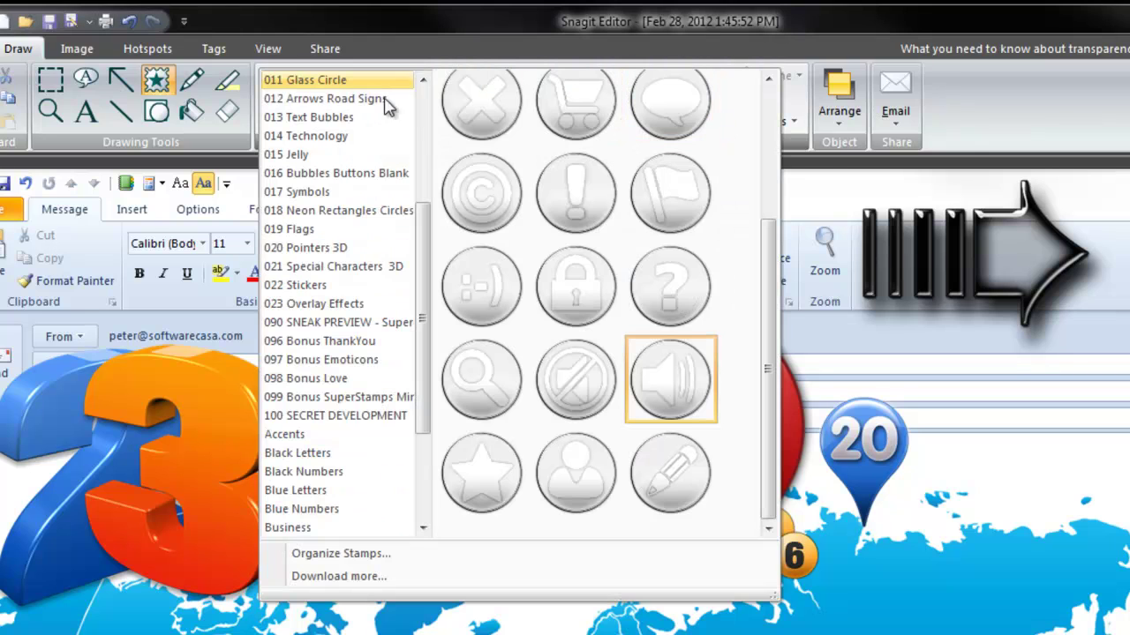
{"action": "left_click", "coordinate": [329, 99]}
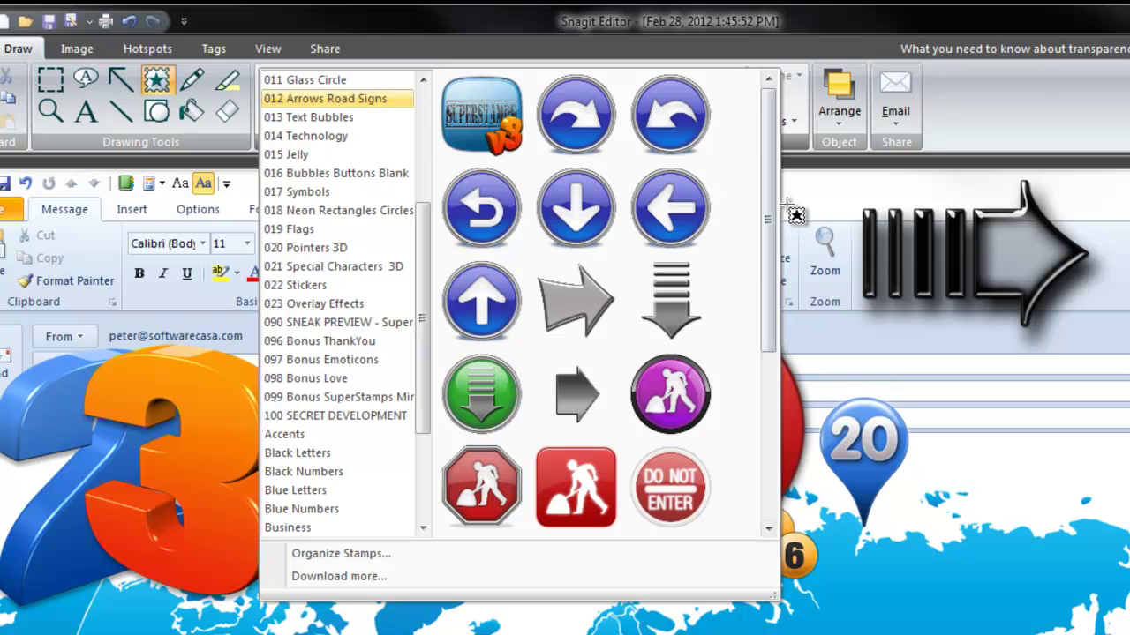
{"action": "left_click_drag", "start_coordinate": [767, 214], "coordinate": [771, 391]}
{"action": "left_click", "coordinate": [666, 183]}
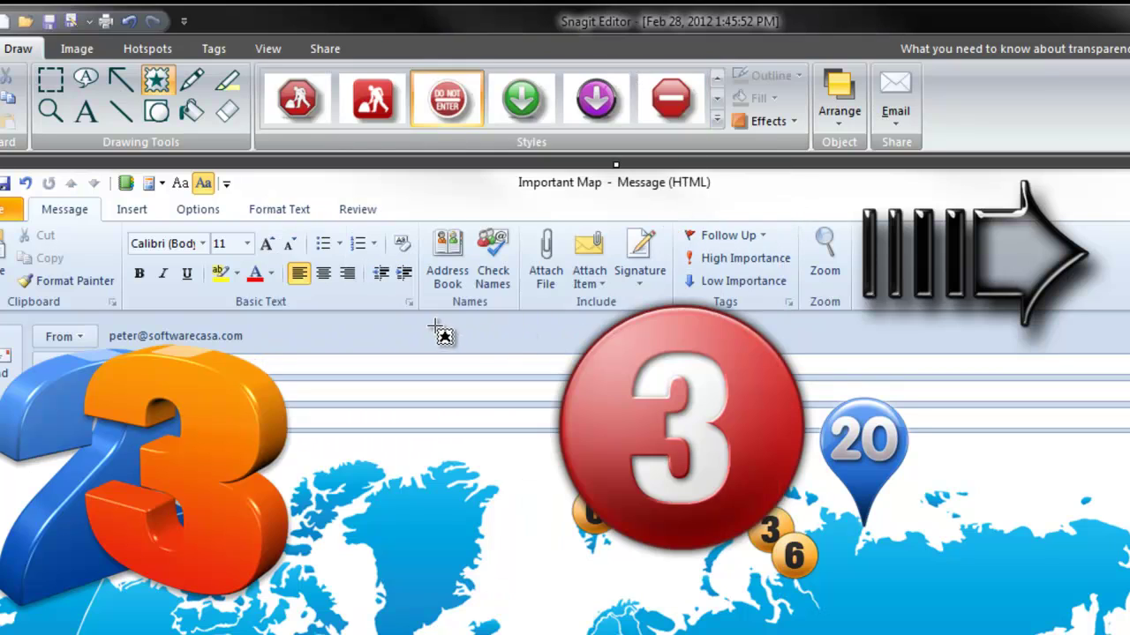
{"action": "left_click_drag", "start_coordinate": [394, 315], "coordinate": [429, 360]}
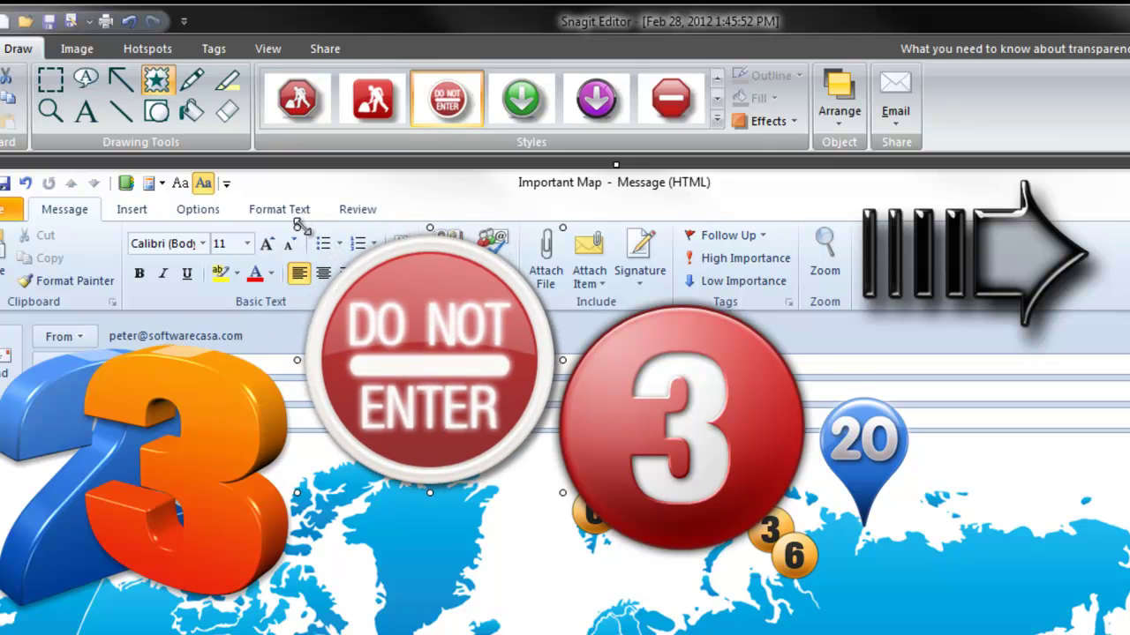
{"action": "left_click_drag", "start_coordinate": [300, 228], "coordinate": [371, 309]}
{"action": "left_click_drag", "start_coordinate": [434, 370], "coordinate": [398, 294]}
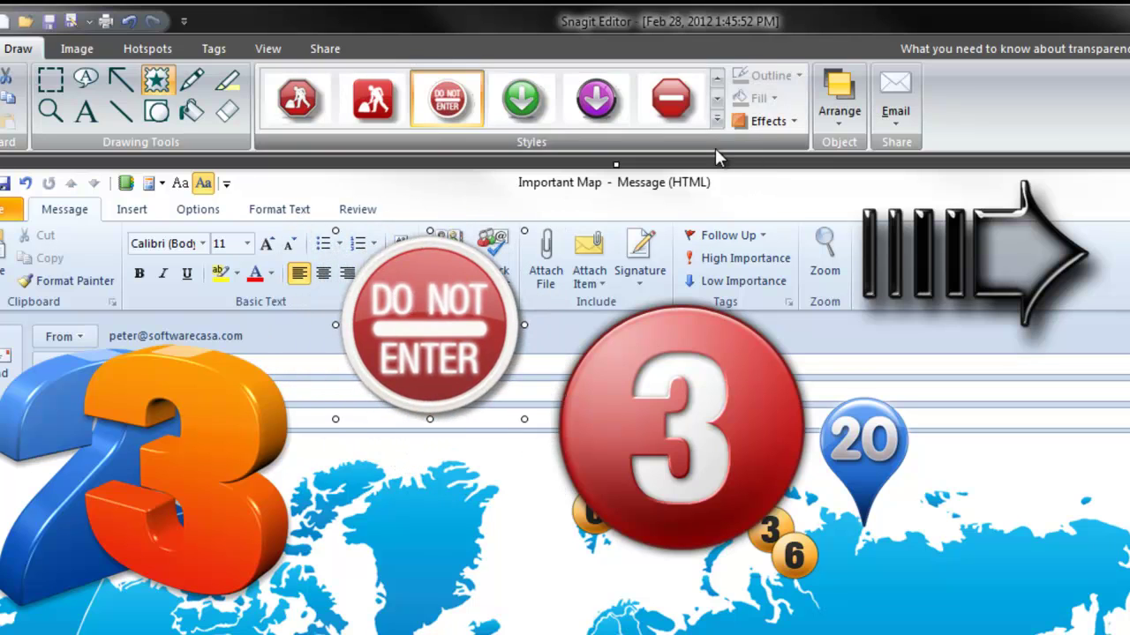
{"action": "left_click", "coordinate": [717, 118]}
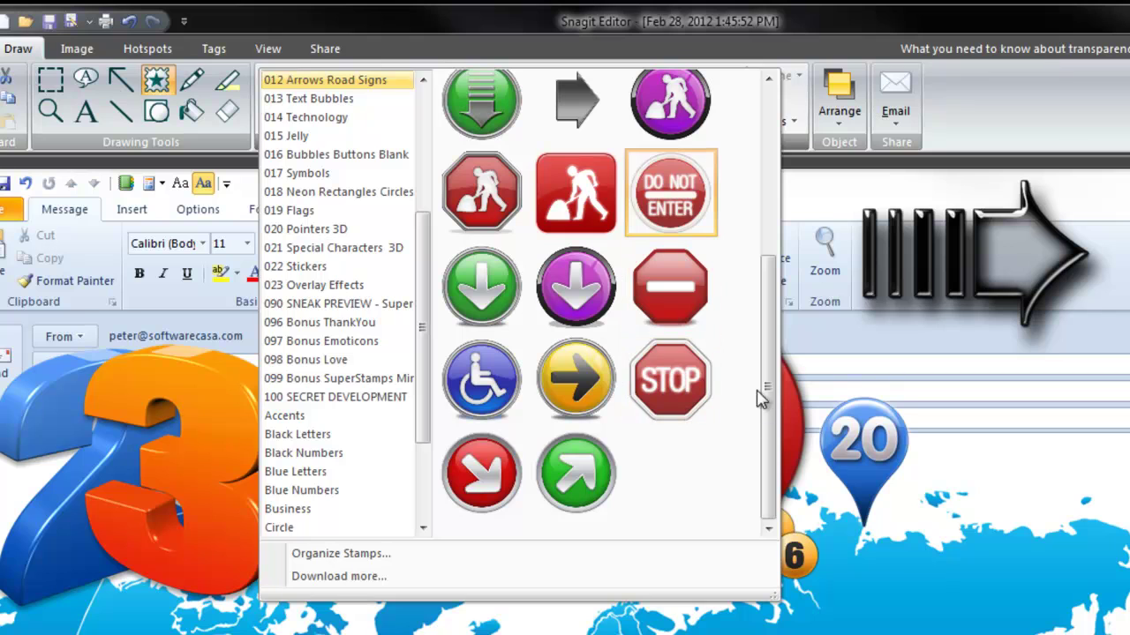
Preview the 013 Text Bubbles, 014 Technology and 015 Jelly stamp sets, then close the gallery unchanged.
{"action": "left_click", "coordinate": [339, 99]}
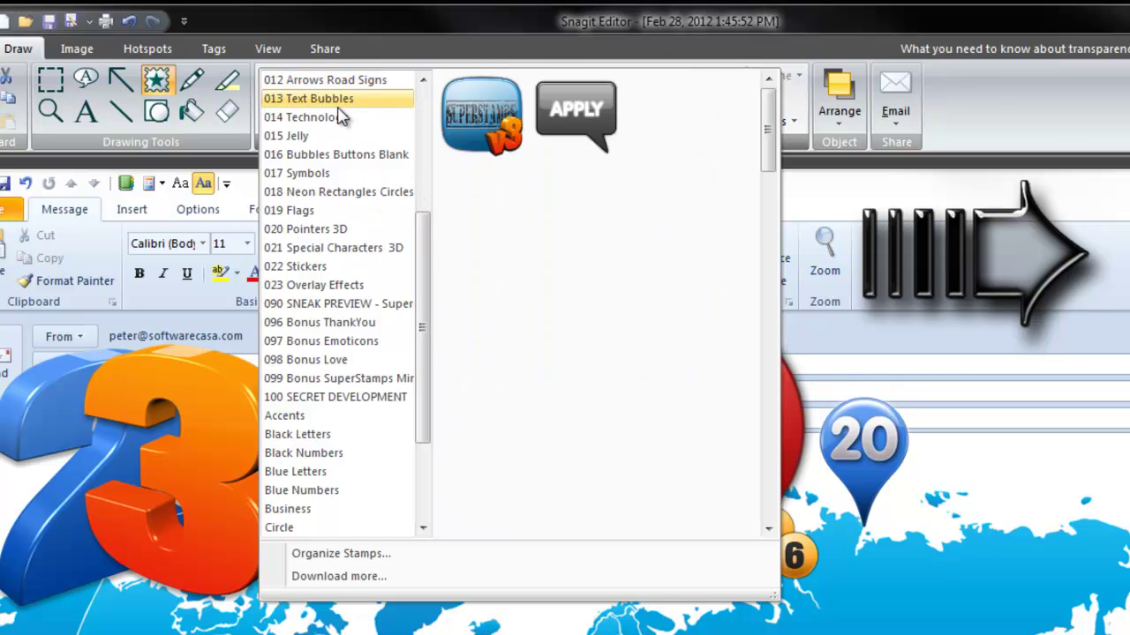
{"action": "left_click_drag", "start_coordinate": [770, 134], "coordinate": [737, 484]}
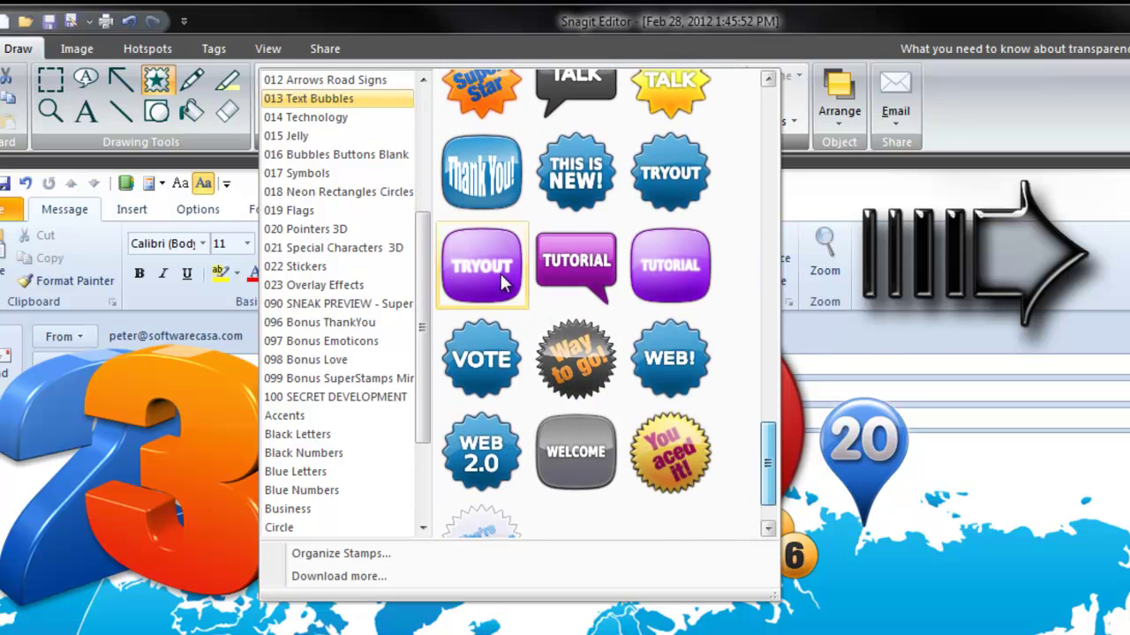
{"action": "left_click", "coordinate": [328, 117]}
{"action": "left_click_drag", "start_coordinate": [754, 131], "coordinate": [693, 492]}
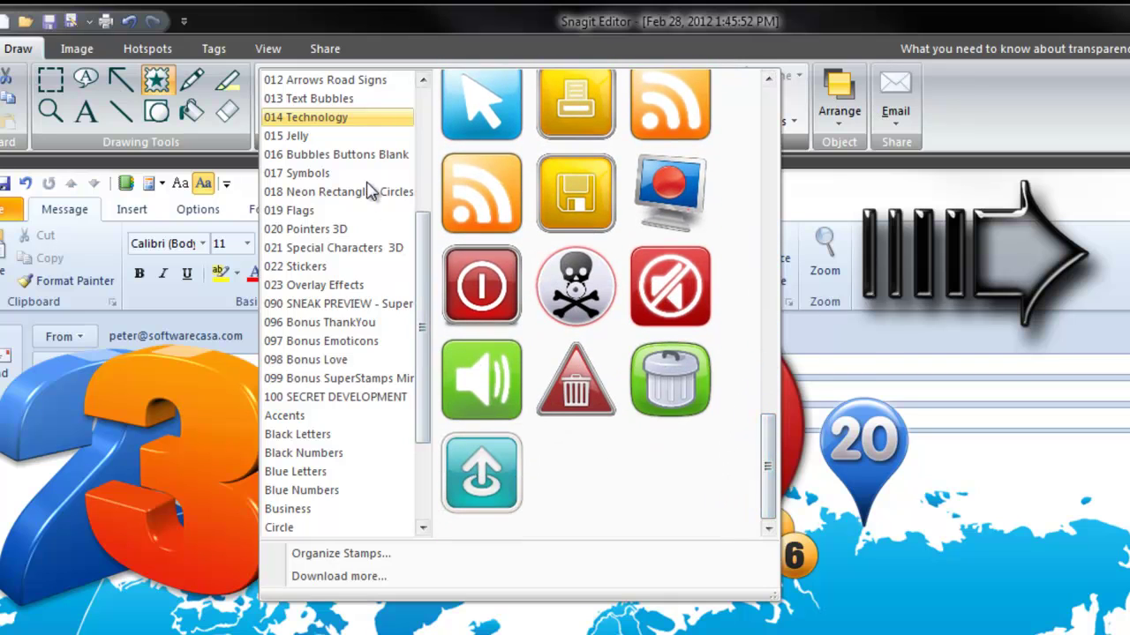
{"action": "left_click", "coordinate": [314, 138]}
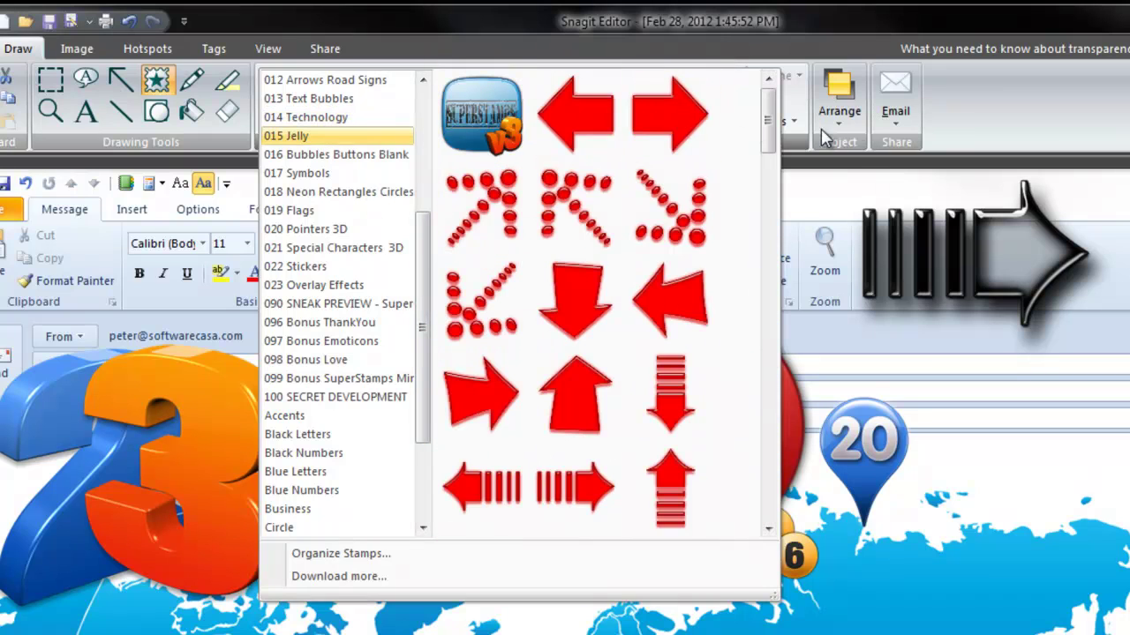
{"action": "left_click_drag", "start_coordinate": [770, 131], "coordinate": [773, 351]}
{"action": "left_click", "coordinate": [591, 256]}
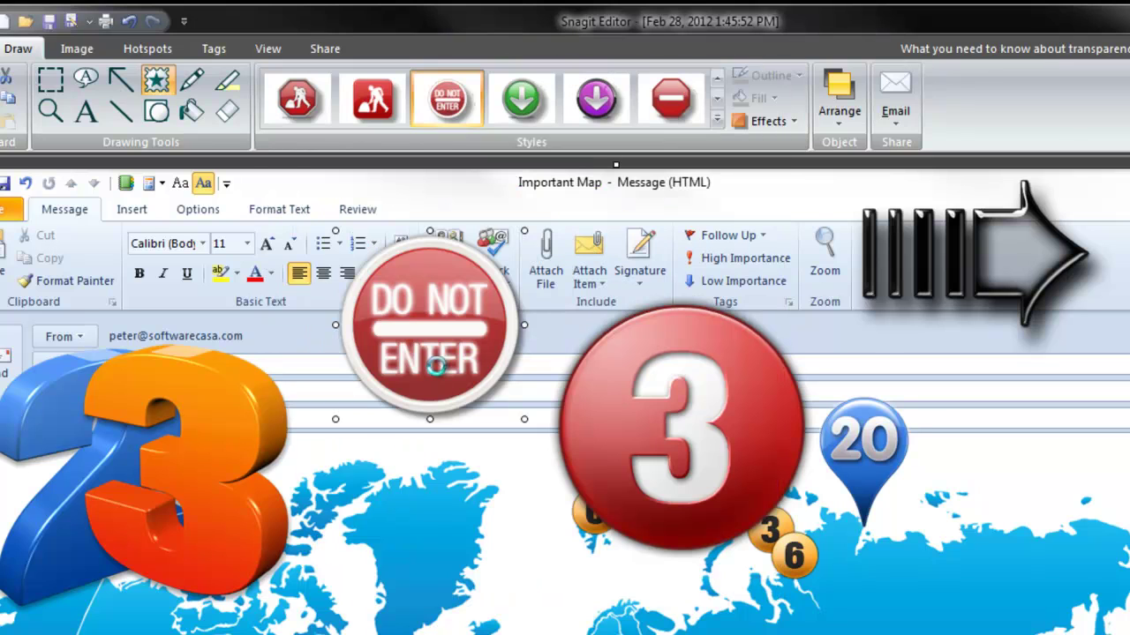
Shrink the red Jelly question-mark stamp and move it to the map's lower-right corner.
{"action": "left_click_drag", "start_coordinate": [439, 326], "coordinate": [423, 188]}
{"action": "left_click_drag", "start_coordinate": [575, 311], "coordinate": [499, 315]}
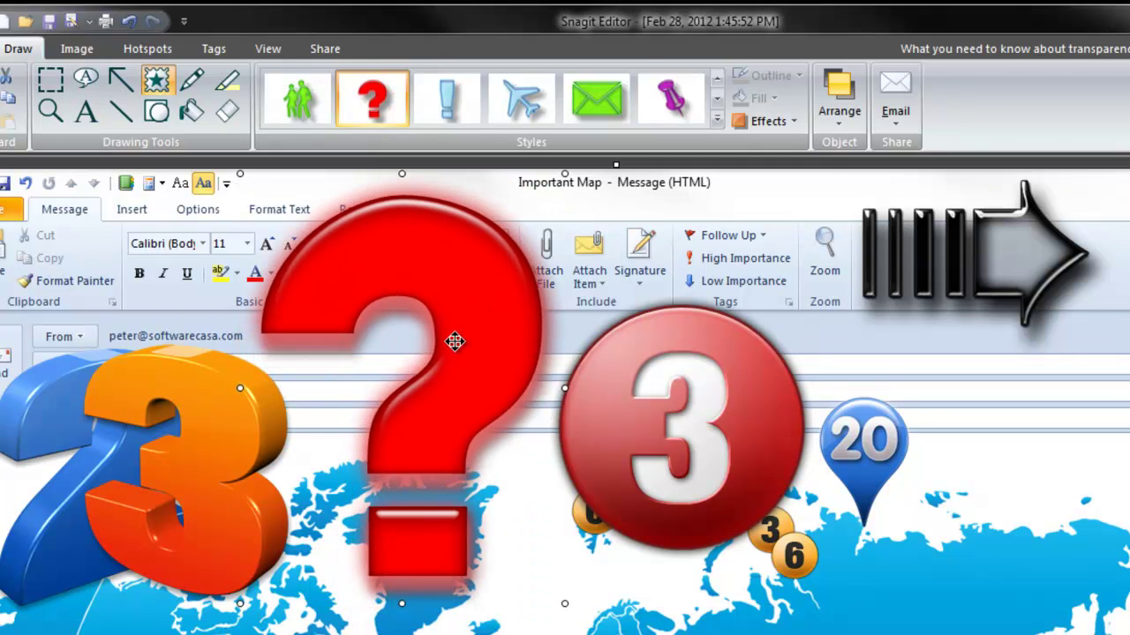
{"action": "left_click_drag", "start_coordinate": [240, 174], "coordinate": [393, 361]}
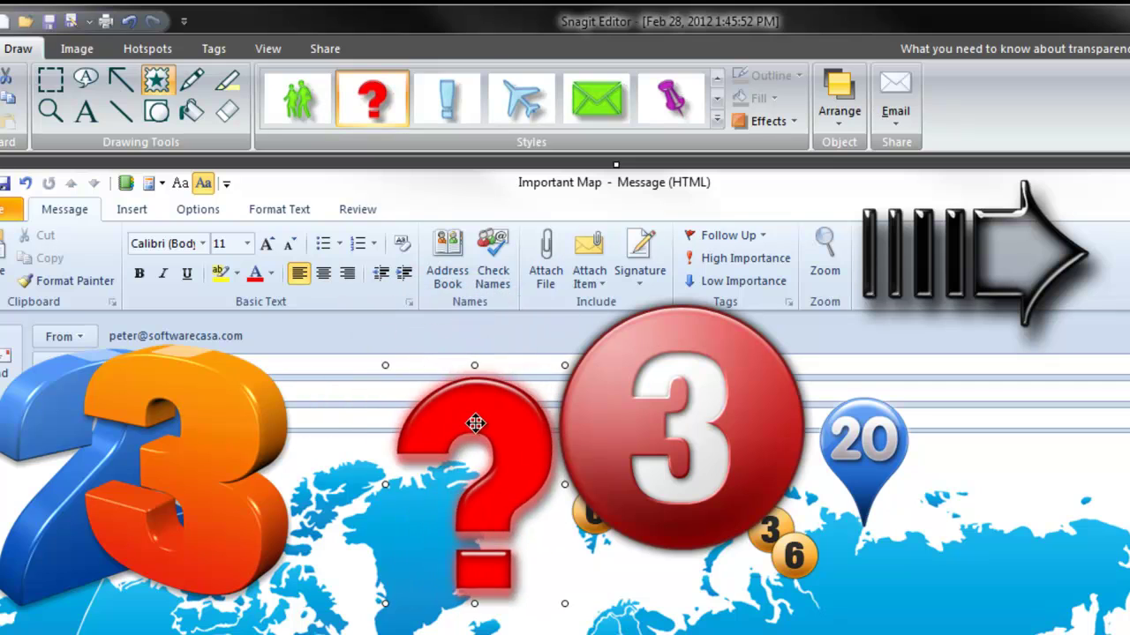
{"action": "left_click_drag", "start_coordinate": [476, 422], "coordinate": [1059, 497]}
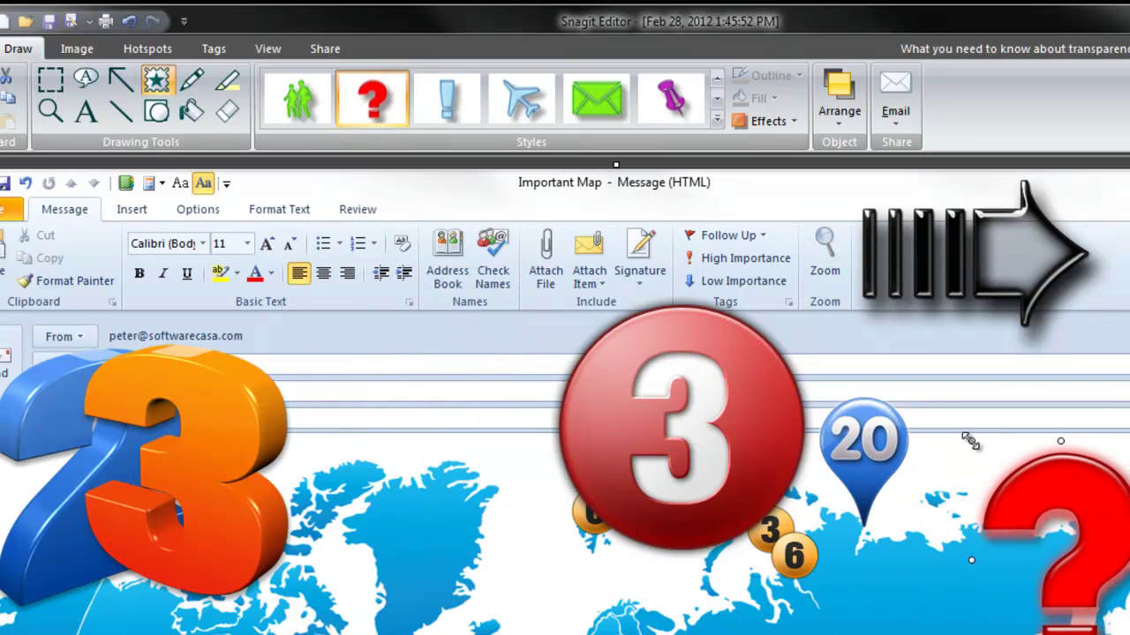
{"action": "left_click_drag", "start_coordinate": [970, 441], "coordinate": [953, 459]}
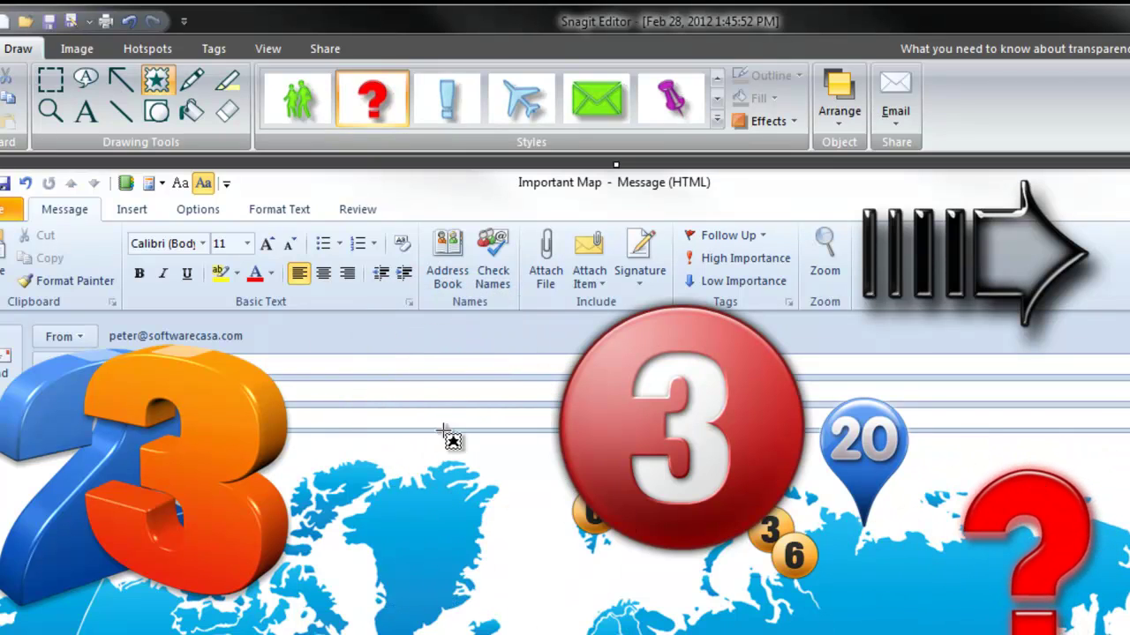
{"action": "left_click", "coordinate": [717, 122]}
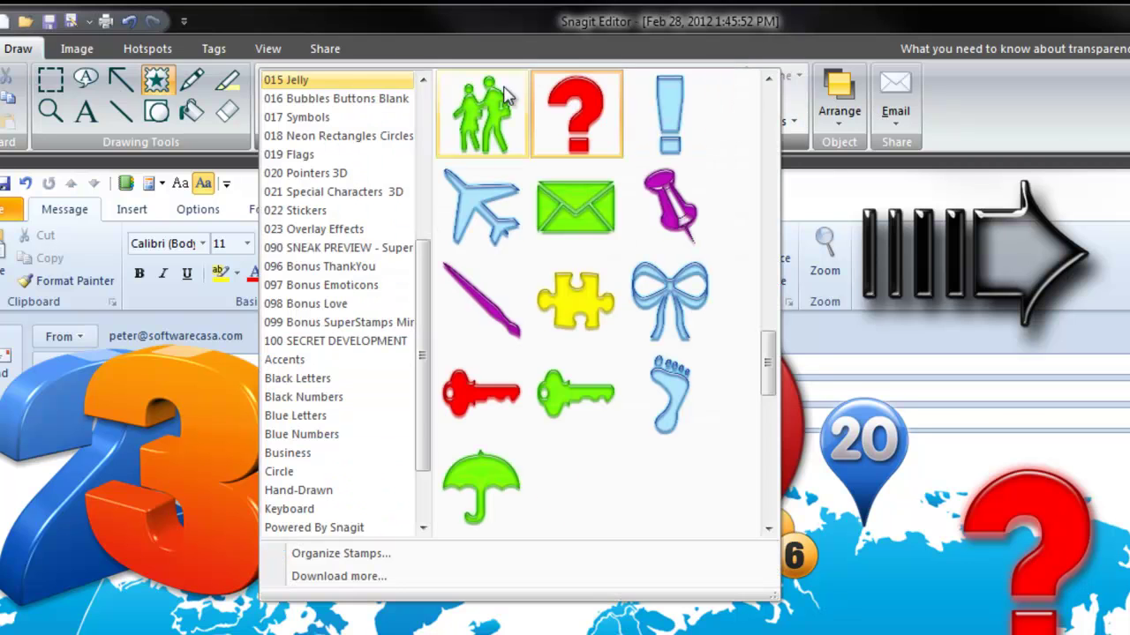
Place the blue speech-bubble stamp from 016 Bubbles Buttons Blank above the map.
{"action": "scroll", "coordinate": [777, 380], "scroll_direction": "down", "scroll_amount": 6}
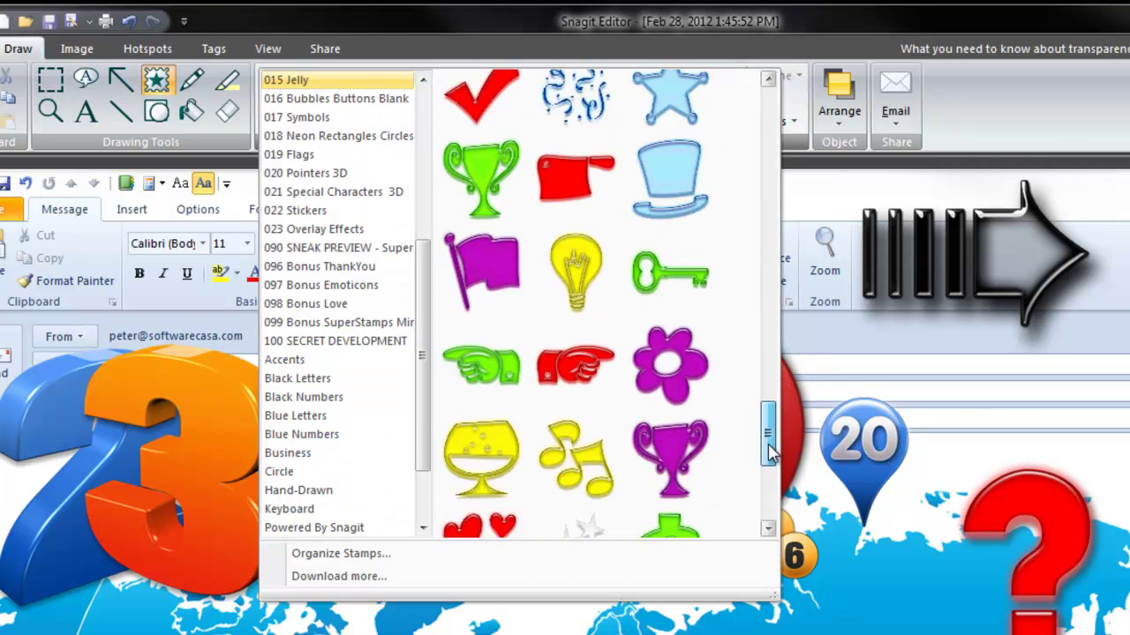
{"action": "left_click", "coordinate": [339, 99]}
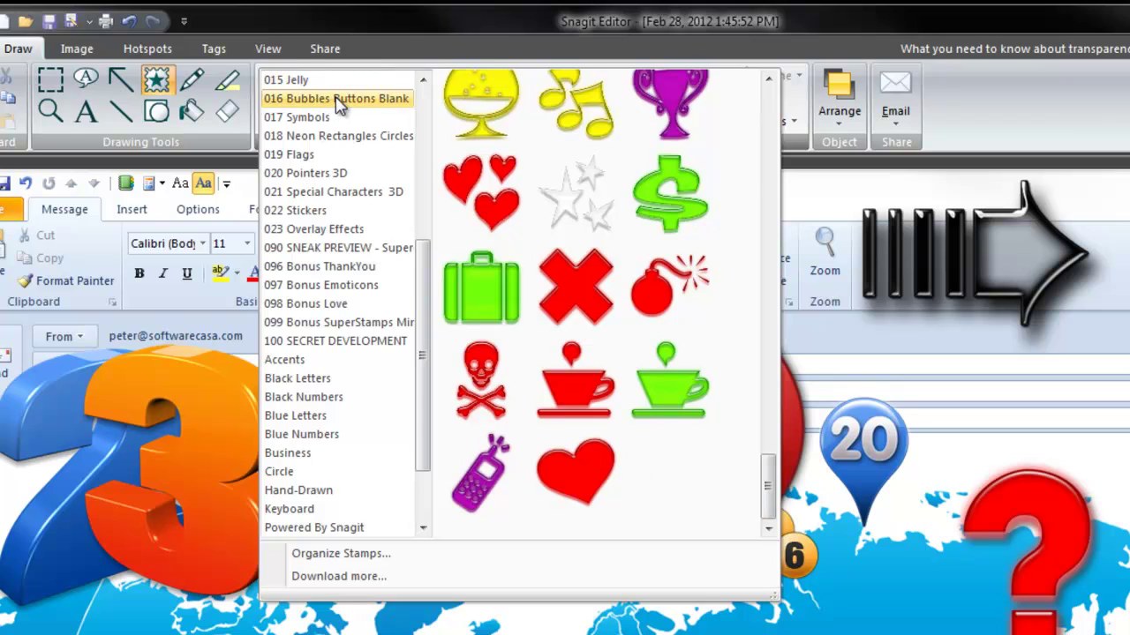
{"action": "left_click_drag", "start_coordinate": [764, 149], "coordinate": [766, 166]}
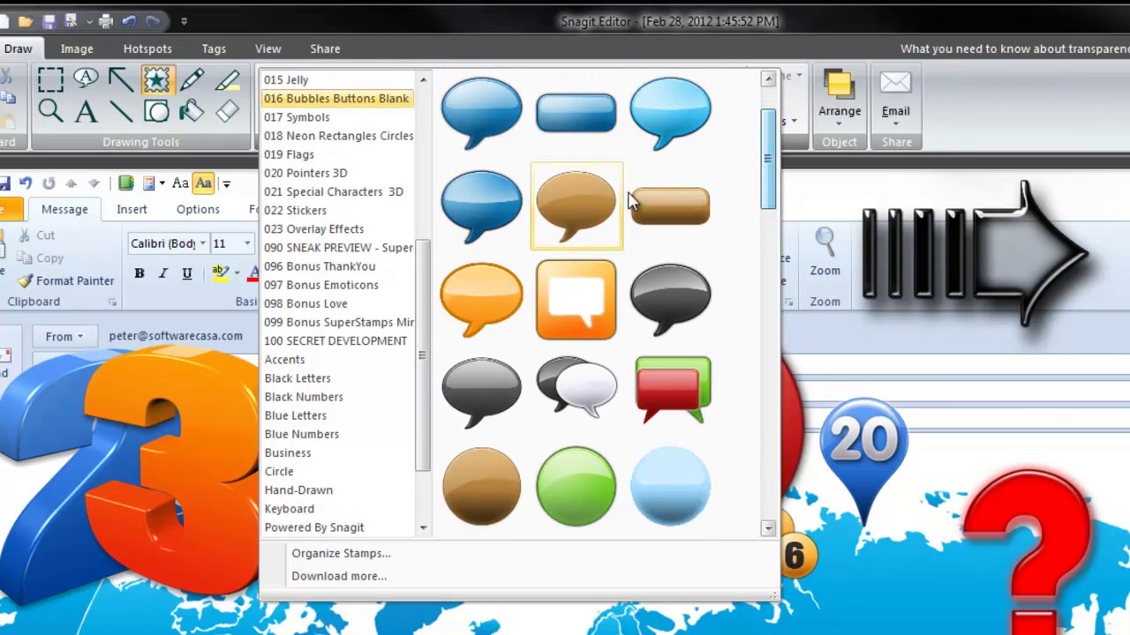
{"action": "left_click", "coordinate": [481, 225]}
{"action": "left_click", "coordinate": [431, 411]}
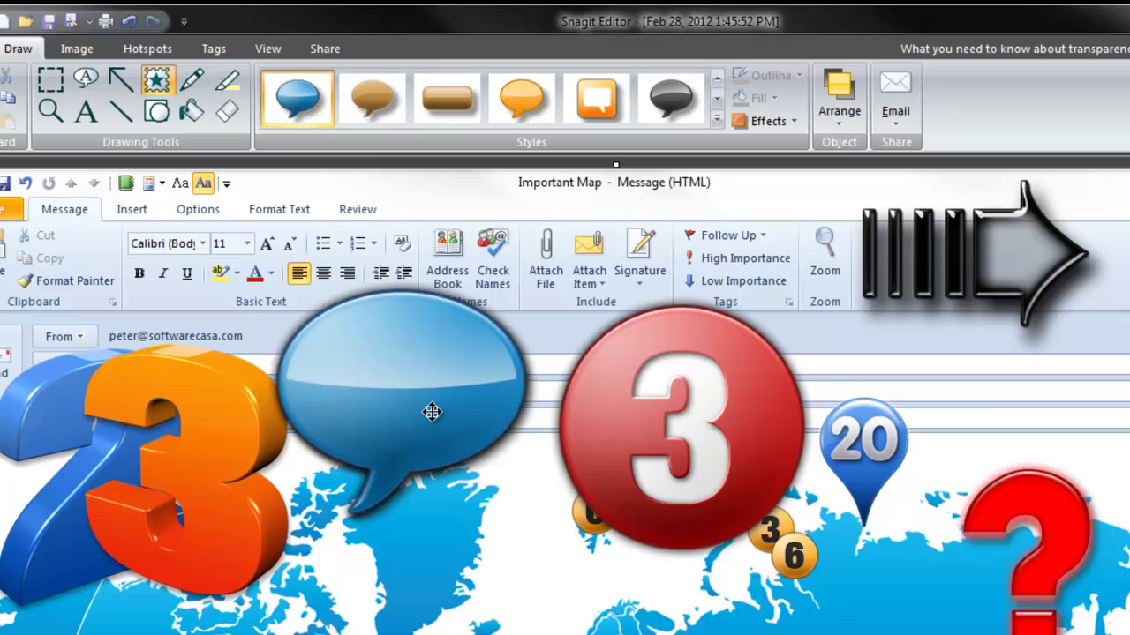
{"action": "left_click_drag", "start_coordinate": [434, 411], "coordinate": [403, 315]}
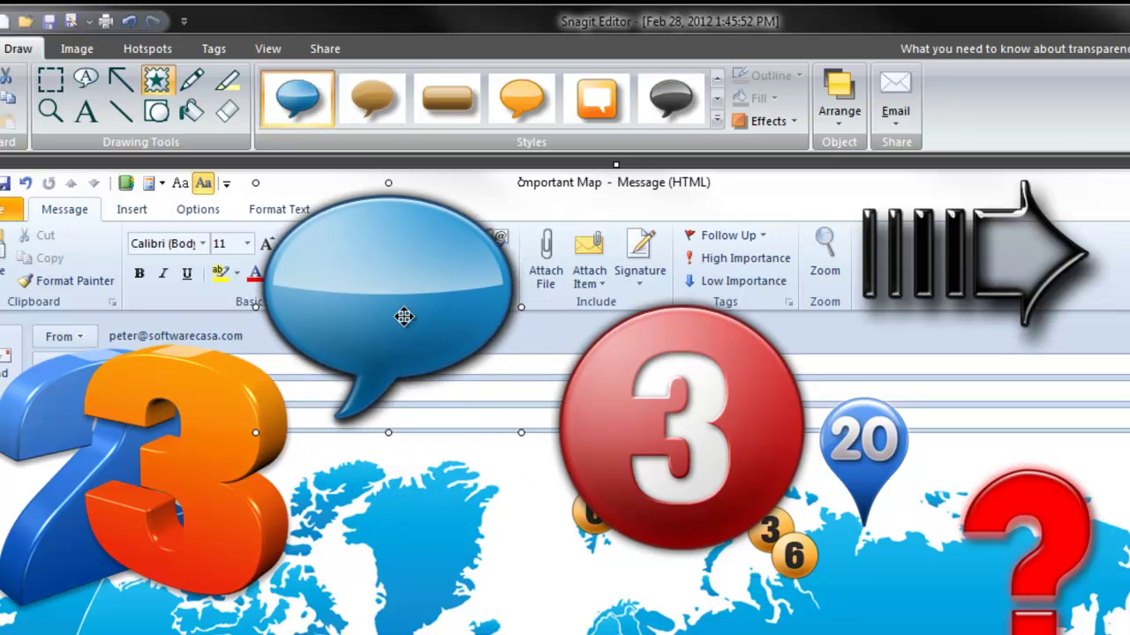
Add a text box reading Hello inside the blue speech bubble.
{"action": "left_click", "coordinate": [87, 112]}
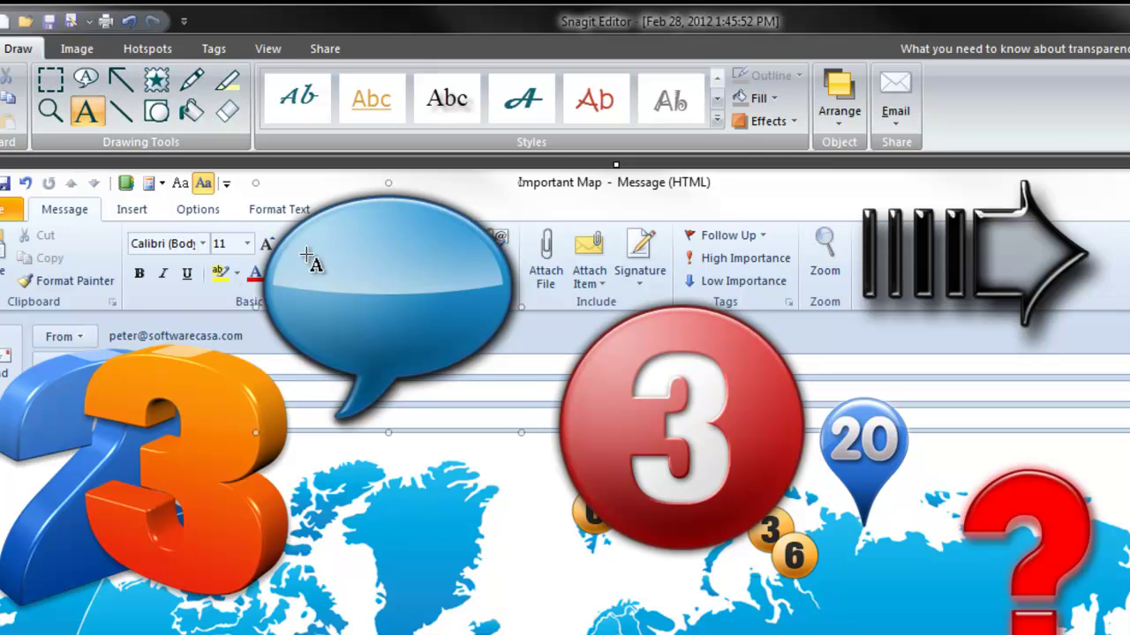
{"action": "left_click_drag", "start_coordinate": [309, 254], "coordinate": [488, 323]}
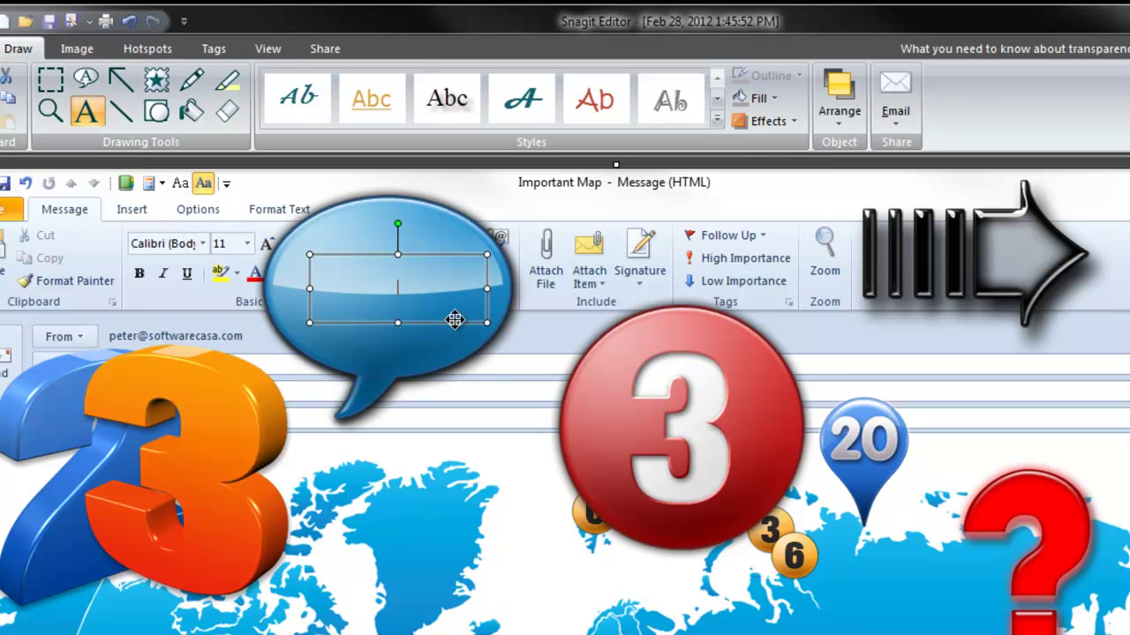
{"action": "key", "text": "alt"}
{"action": "left_click_drag", "start_coordinate": [413, 254], "coordinate": [398, 242]}
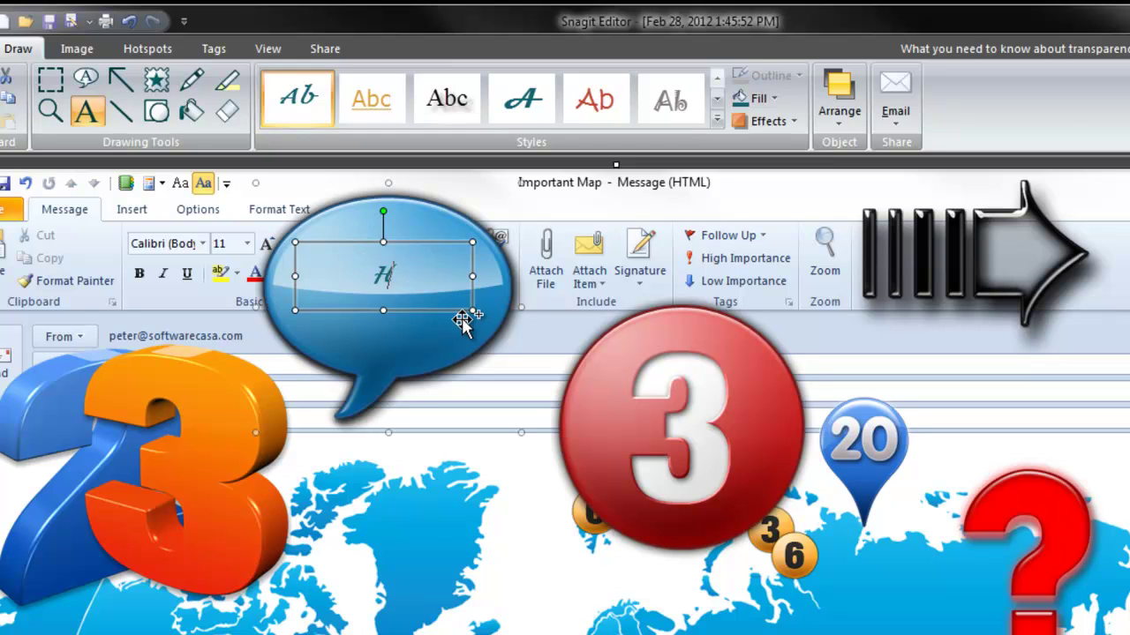
{"action": "key", "text": "Escape"}
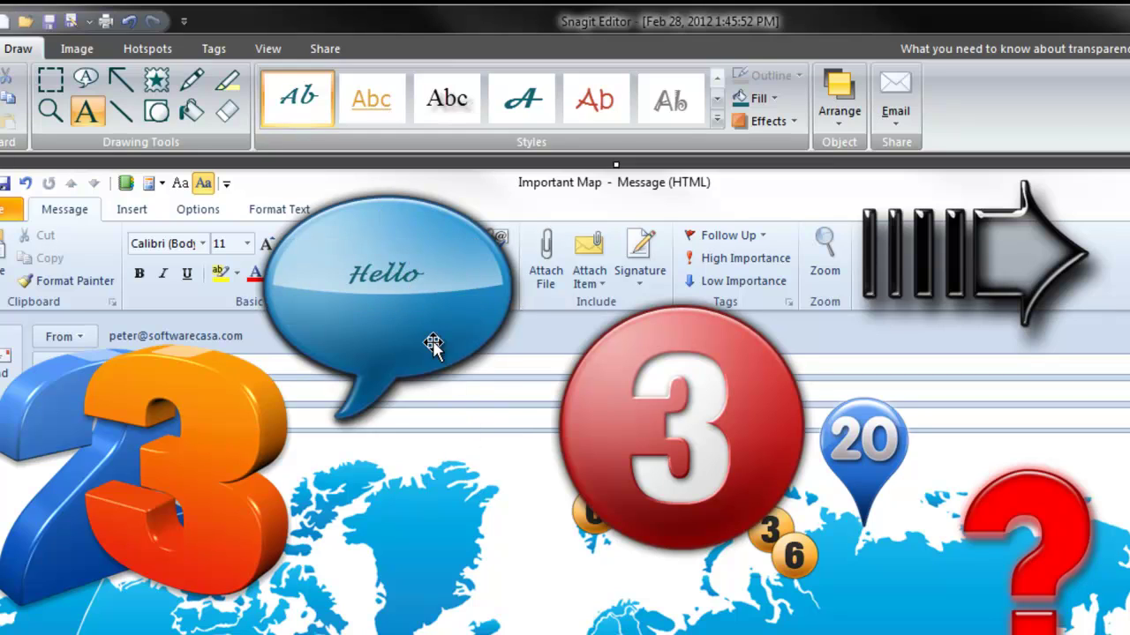
Enlarge the Hello text to font size 20.
{"action": "left_click", "coordinate": [411, 283]}
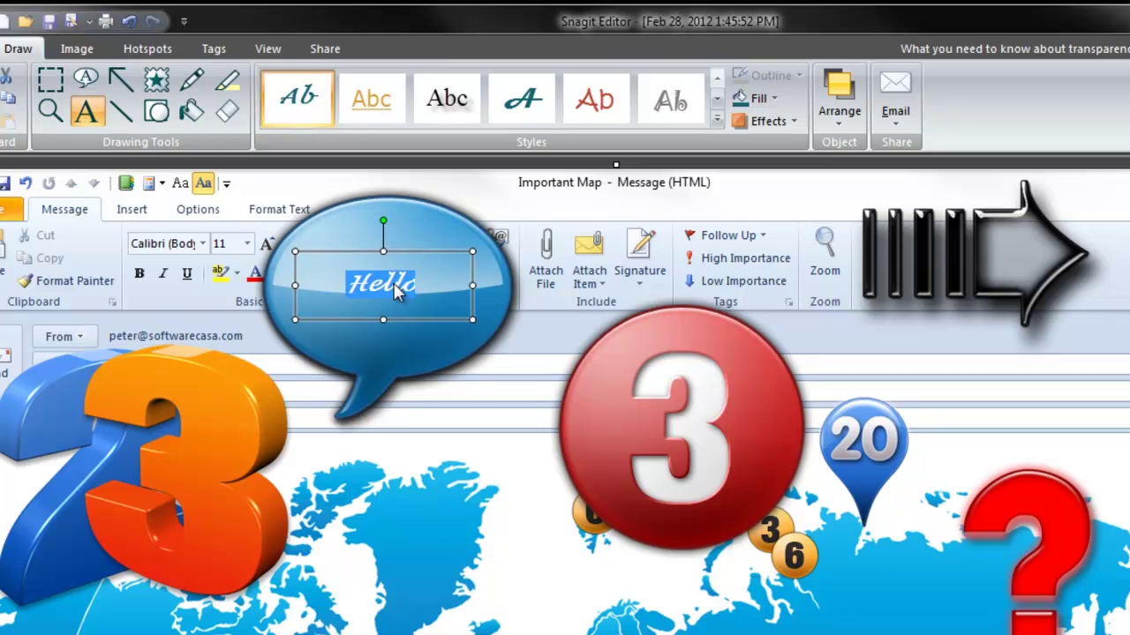
{"action": "right_click", "coordinate": [383, 289]}
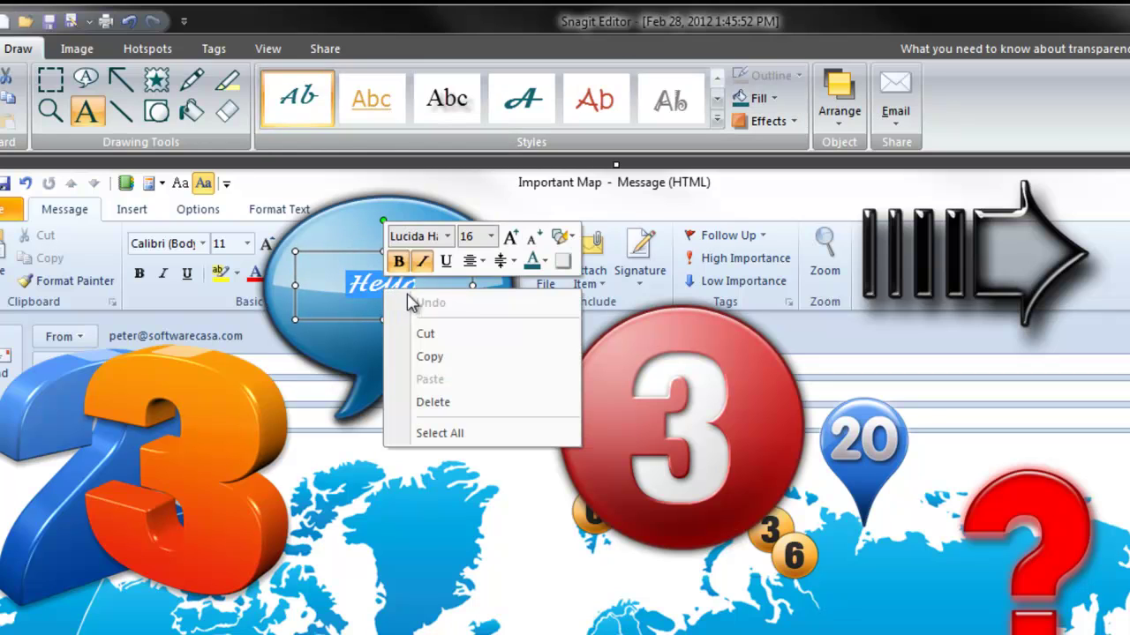
{"action": "left_click", "coordinate": [492, 236]}
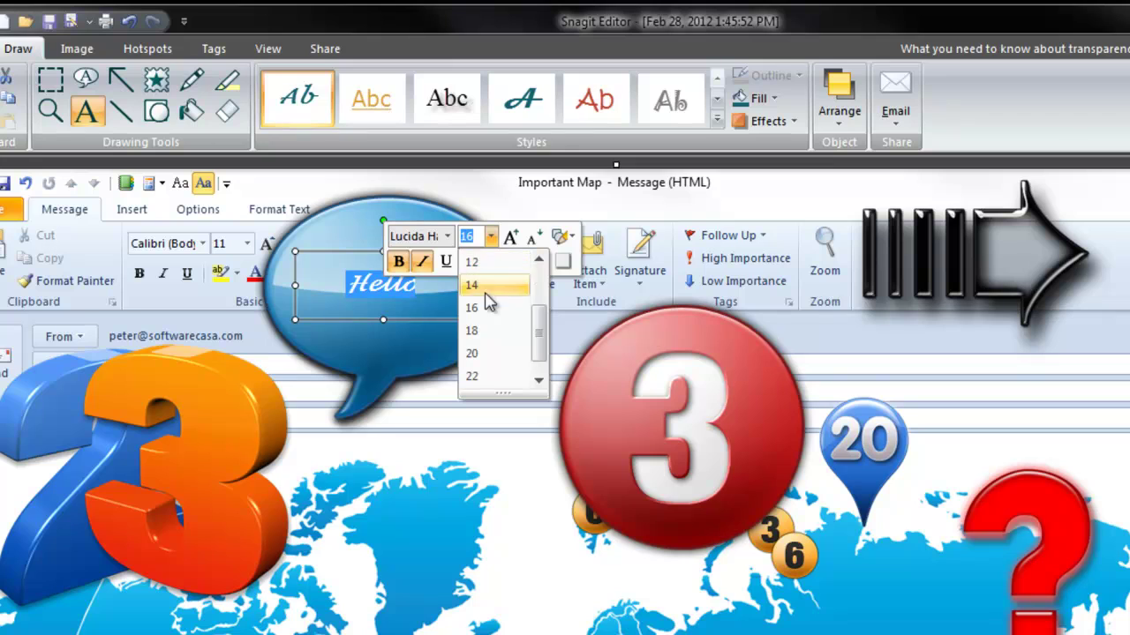
{"action": "left_click", "coordinate": [510, 362]}
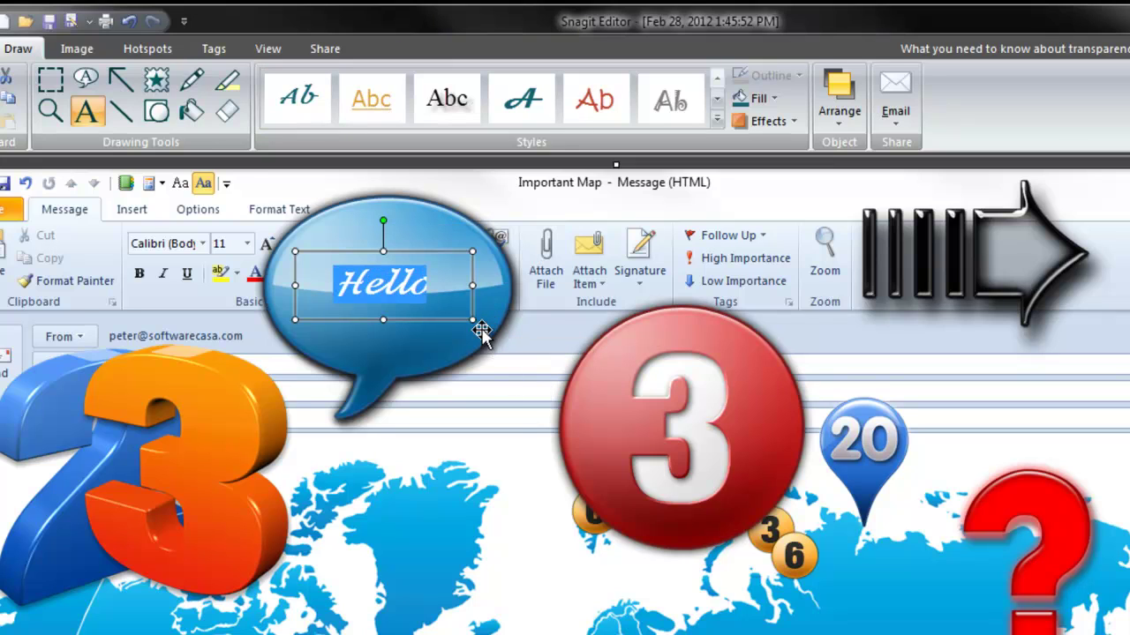
{"action": "left_click", "coordinate": [481, 423]}
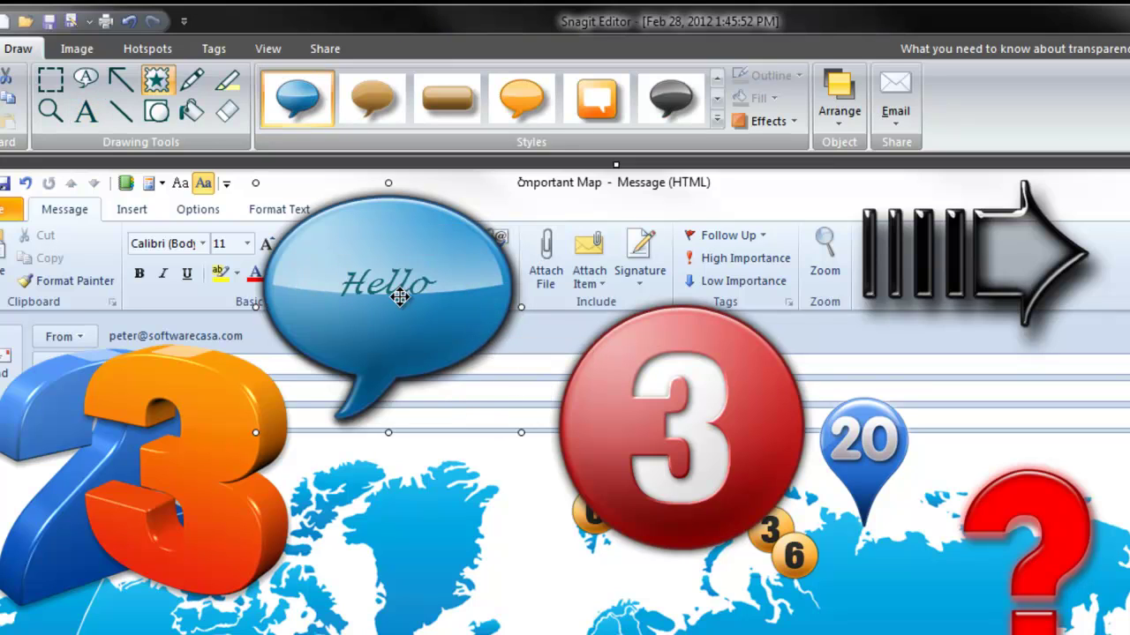
Restyle the Hello bubble as the red circle-and-arrow from 018 Neon Rectangles Circles, framing Hello.
{"action": "left_click", "coordinate": [717, 120]}
{"action": "left_click", "coordinate": [320, 99]}
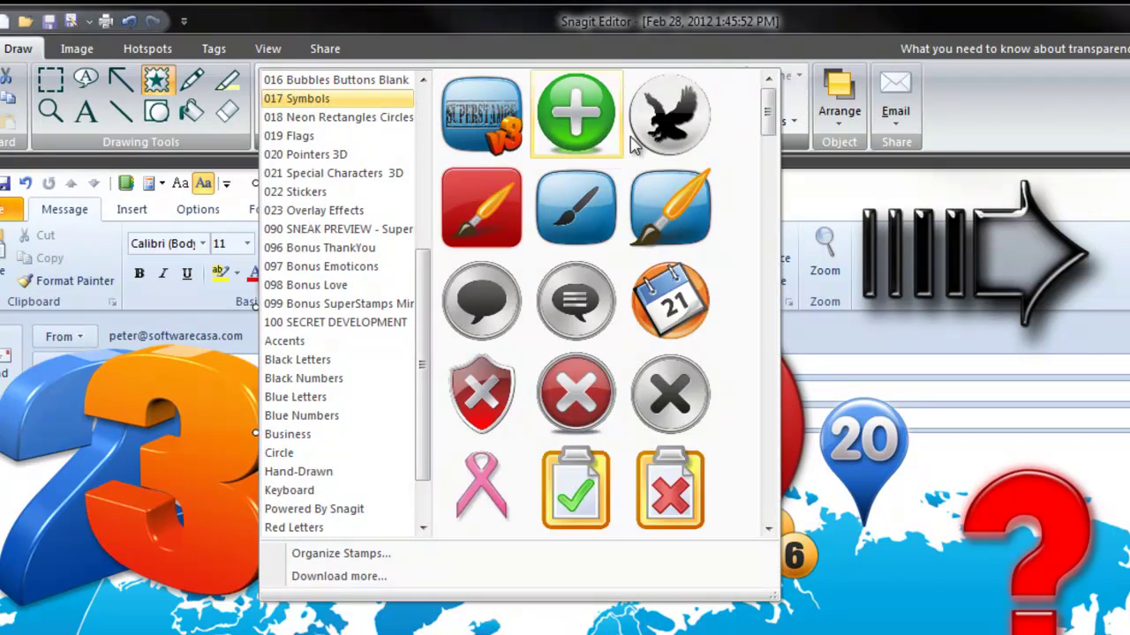
{"action": "mouse_move", "coordinate": [764, 128]}
{"action": "left_mouse_down"}
{"action": "mouse_move", "coordinate": [776, 232]}
{"action": "mouse_move", "coordinate": [767, 495]}
{"action": "left_mouse_up"}
{"action": "left_click", "coordinate": [347, 123]}
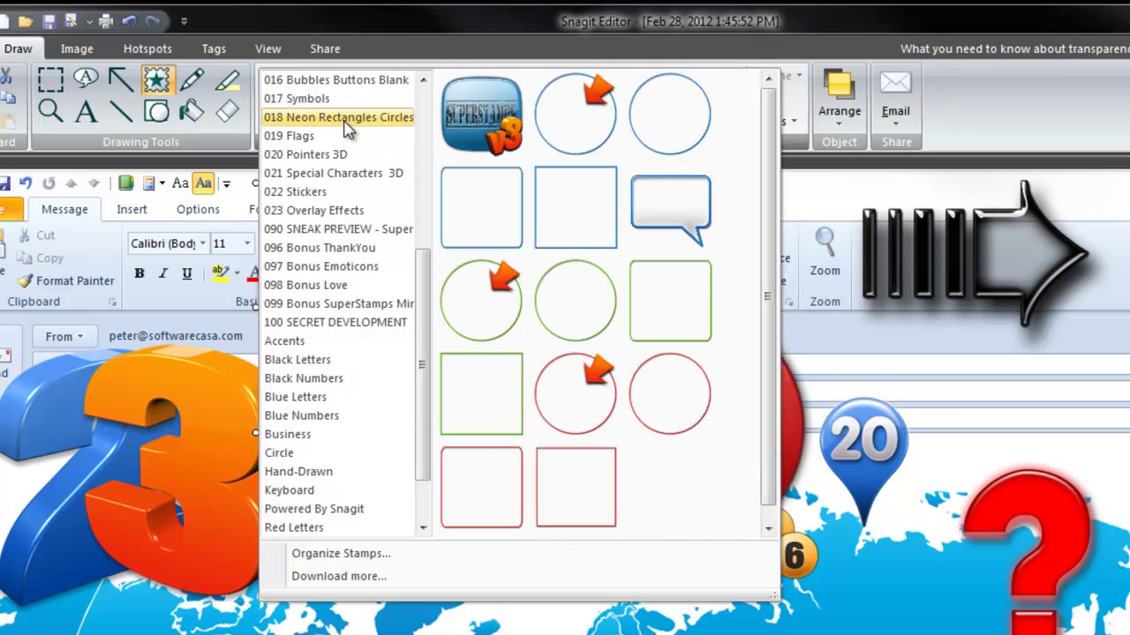
{"action": "left_click", "coordinate": [598, 378]}
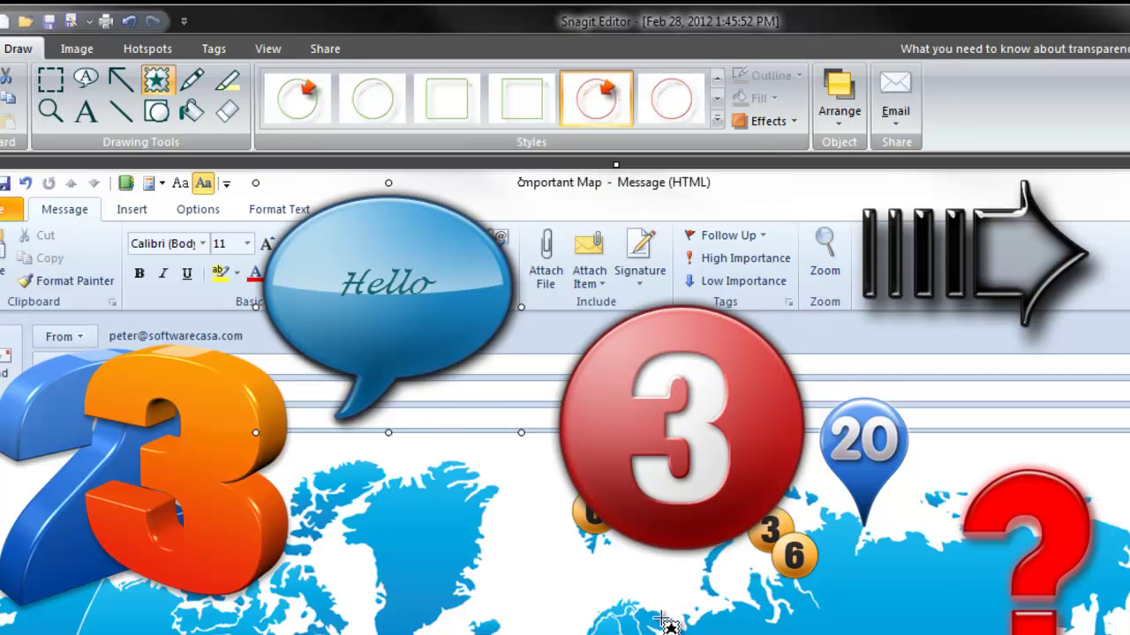
{"action": "left_click_drag", "start_coordinate": [476, 262], "coordinate": [482, 252]}
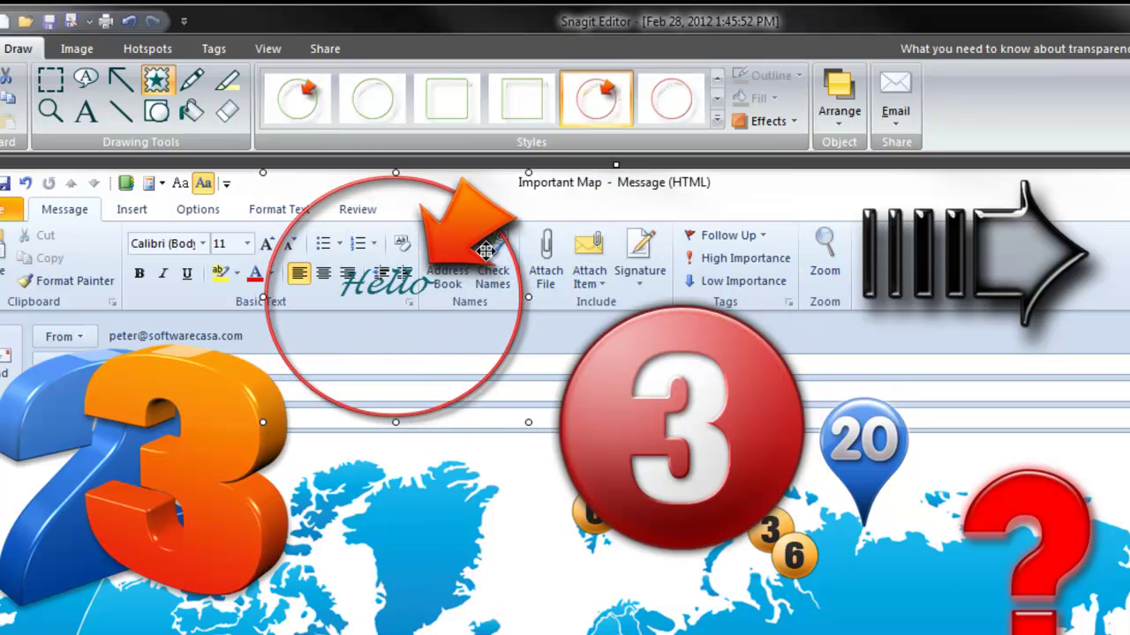
{"action": "left_click_drag", "start_coordinate": [260, 172], "coordinate": [317, 213]}
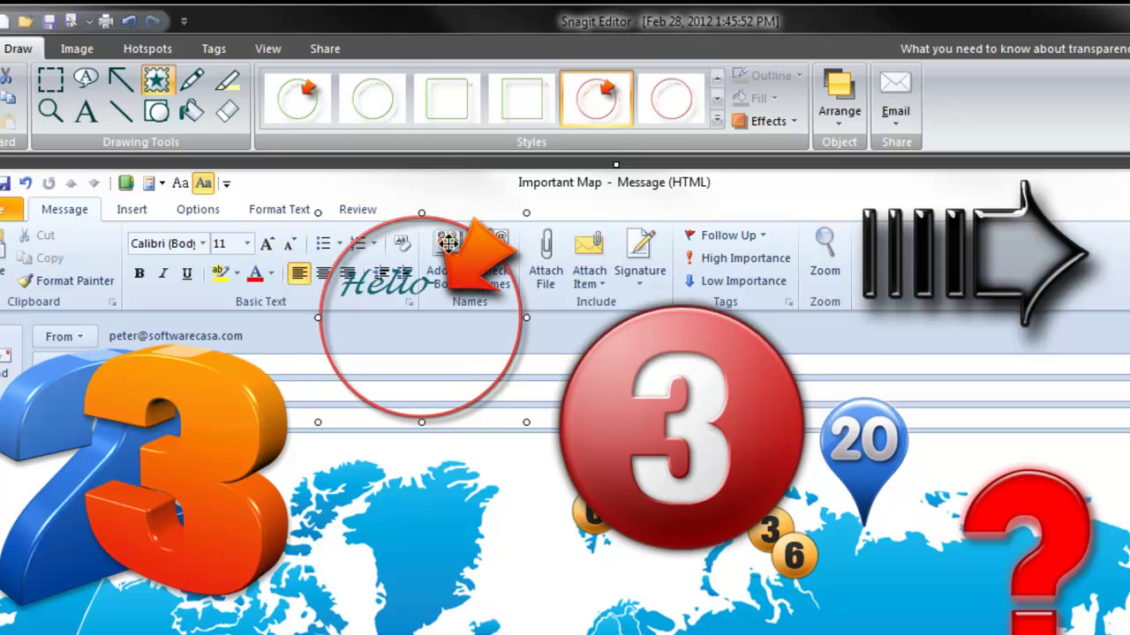
{"action": "left_click_drag", "start_coordinate": [480, 271], "coordinate": [449, 226]}
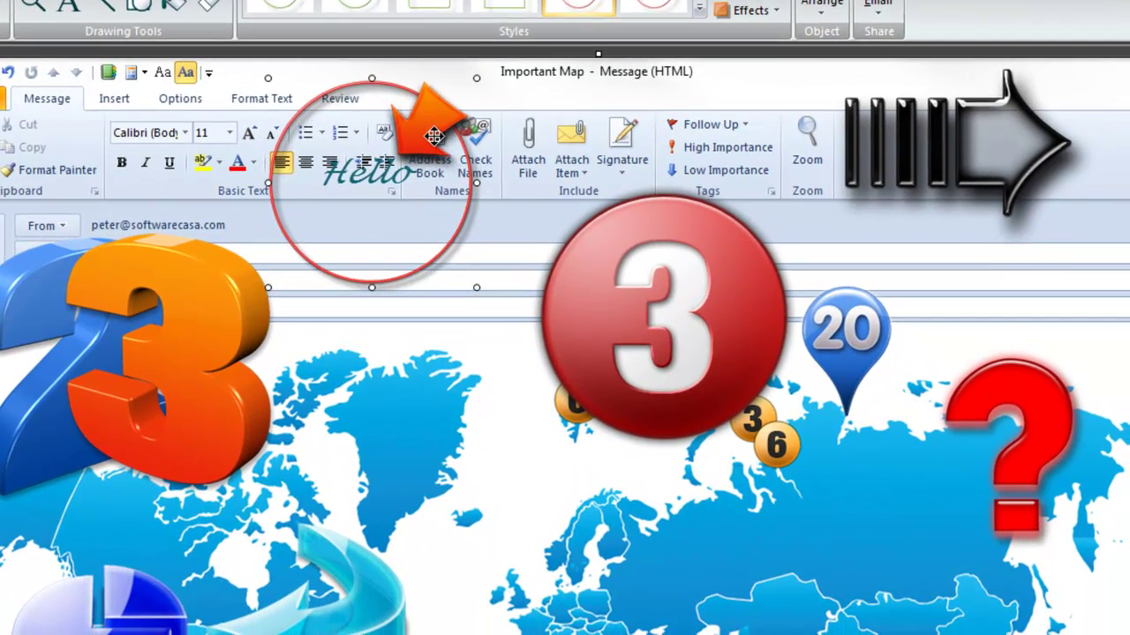
Paste a copy of the red circle and resize it around the red question mark.
{"action": "key", "text": "ctrl+v"}
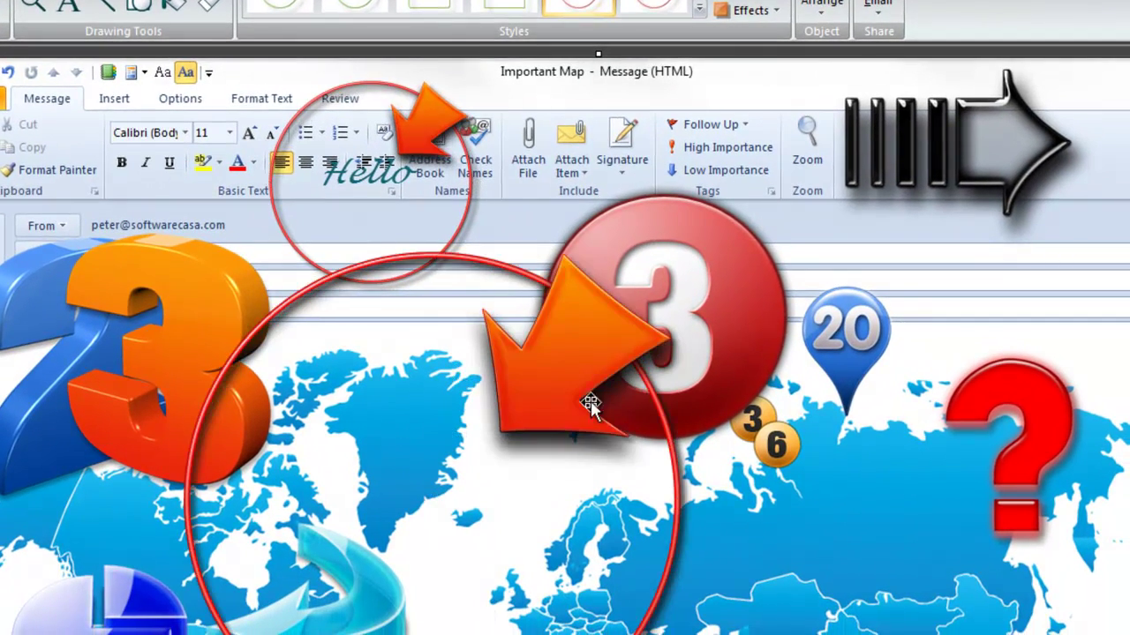
{"action": "left_click_drag", "start_coordinate": [588, 397], "coordinate": [623, 435]}
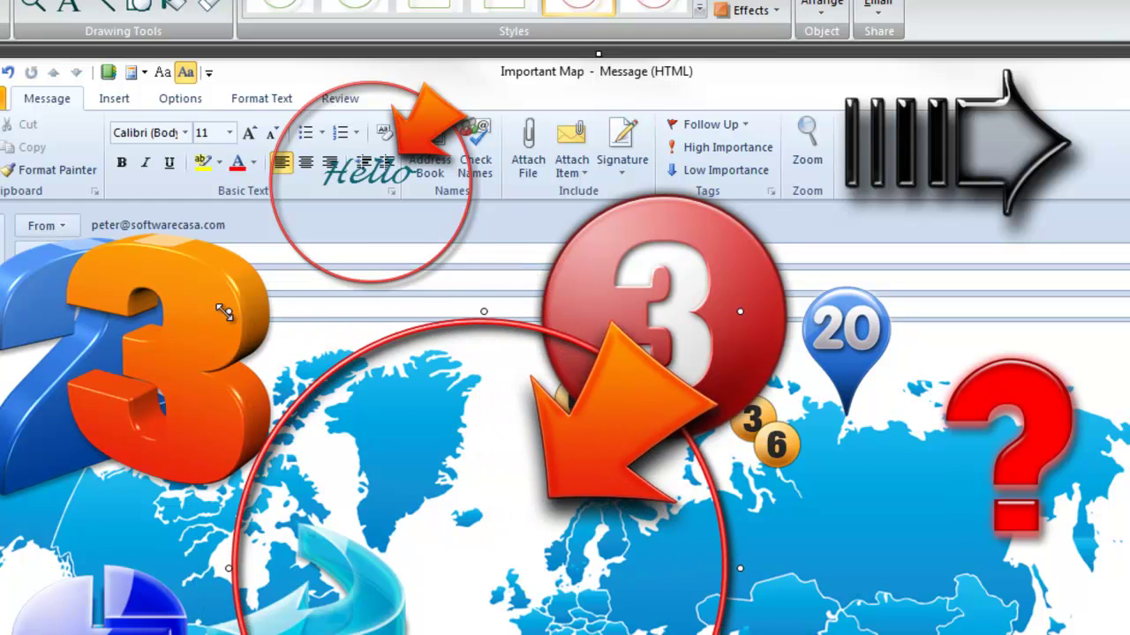
{"action": "left_click_drag", "start_coordinate": [224, 311], "coordinate": [1045, 374]}
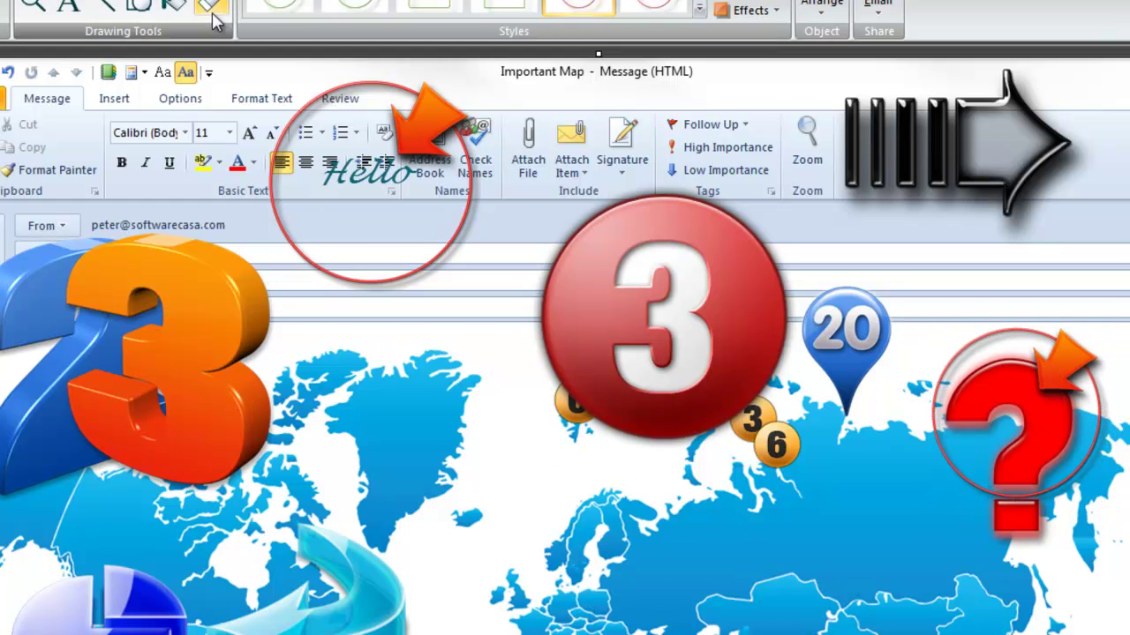
Stamp a large waving US flag from 019 Flags over the middle of the map.
{"action": "left_click", "coordinate": [699, 11]}
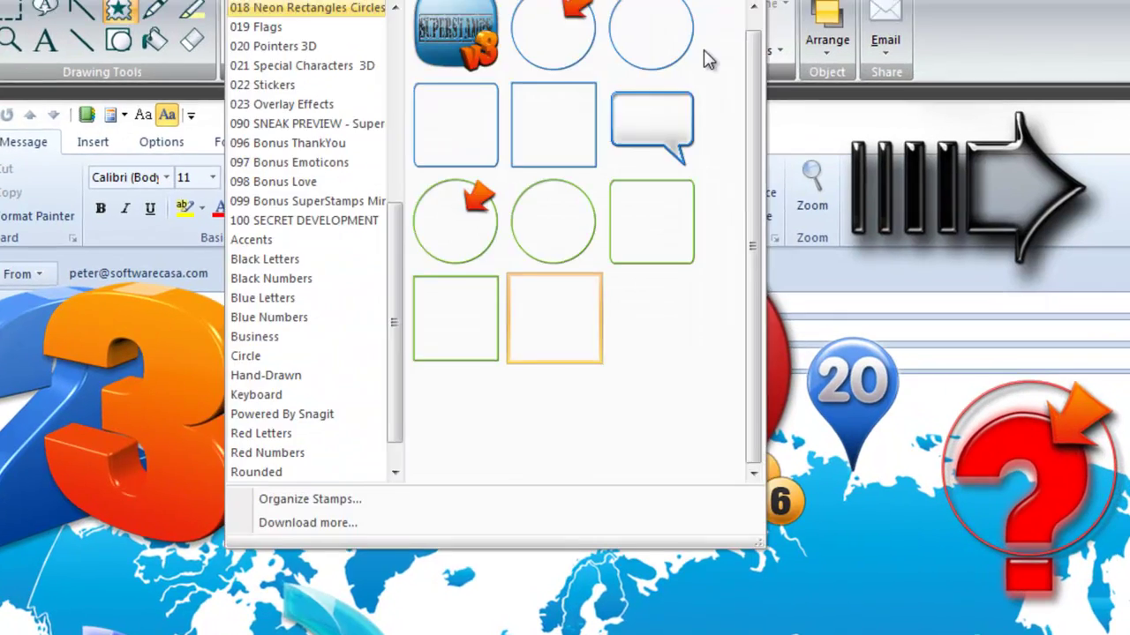
{"action": "left_click", "coordinate": [266, 111]}
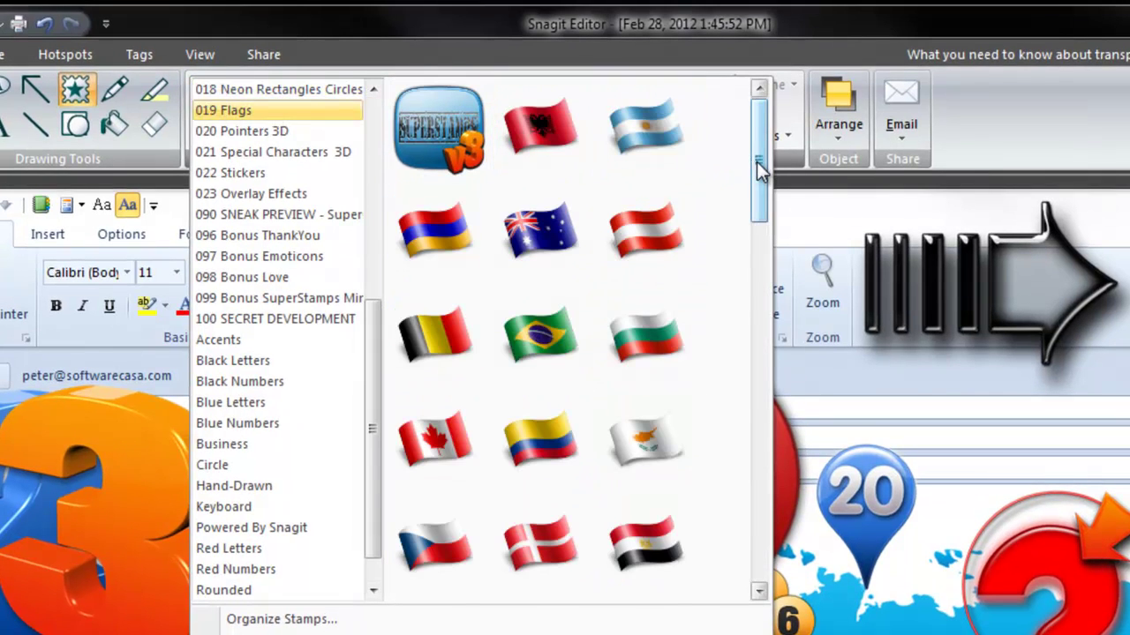
{"action": "left_click_drag", "start_coordinate": [756, 162], "coordinate": [769, 129]}
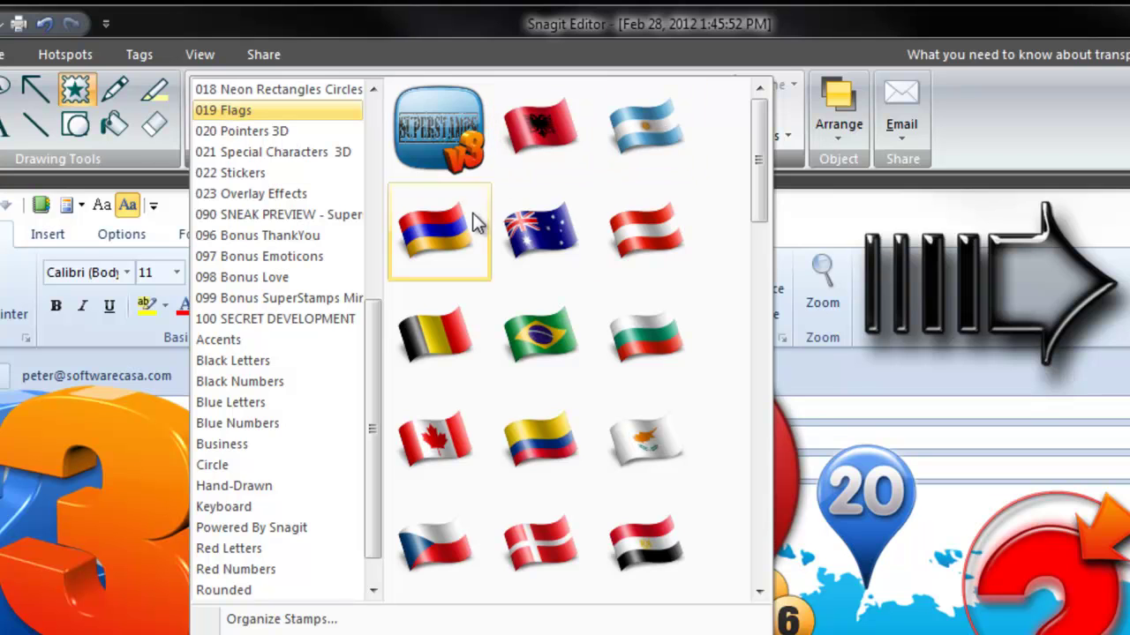
{"action": "left_click_drag", "start_coordinate": [764, 200], "coordinate": [734, 538]}
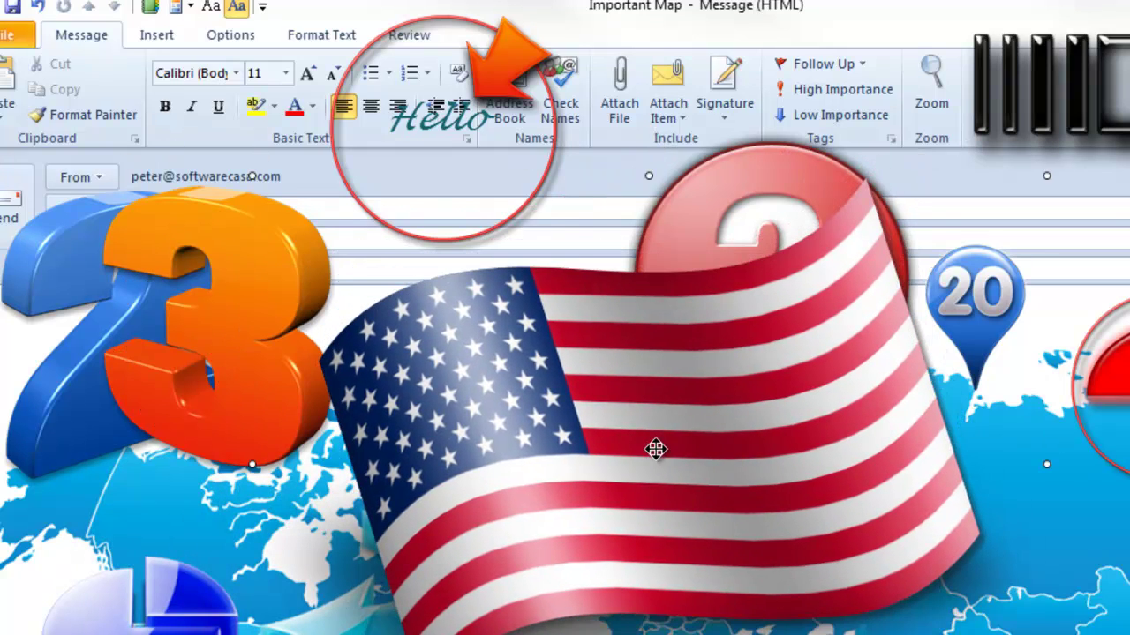
{"action": "left_click_drag", "start_coordinate": [475, 451], "coordinate": [474, 497]}
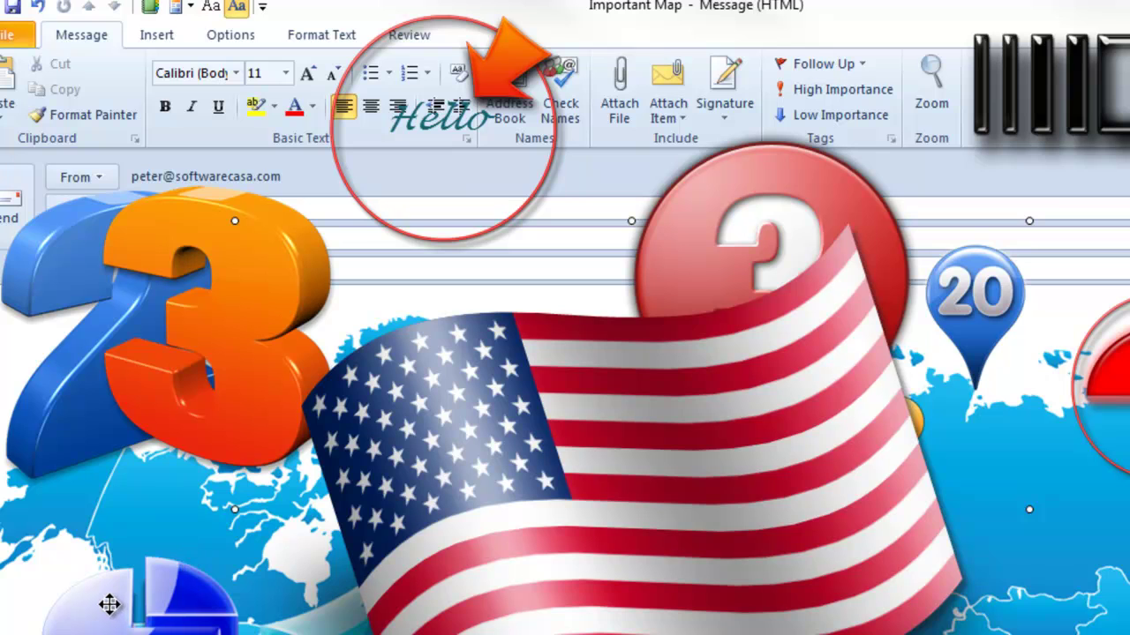
{"action": "left_click", "coordinate": [146, 608]}
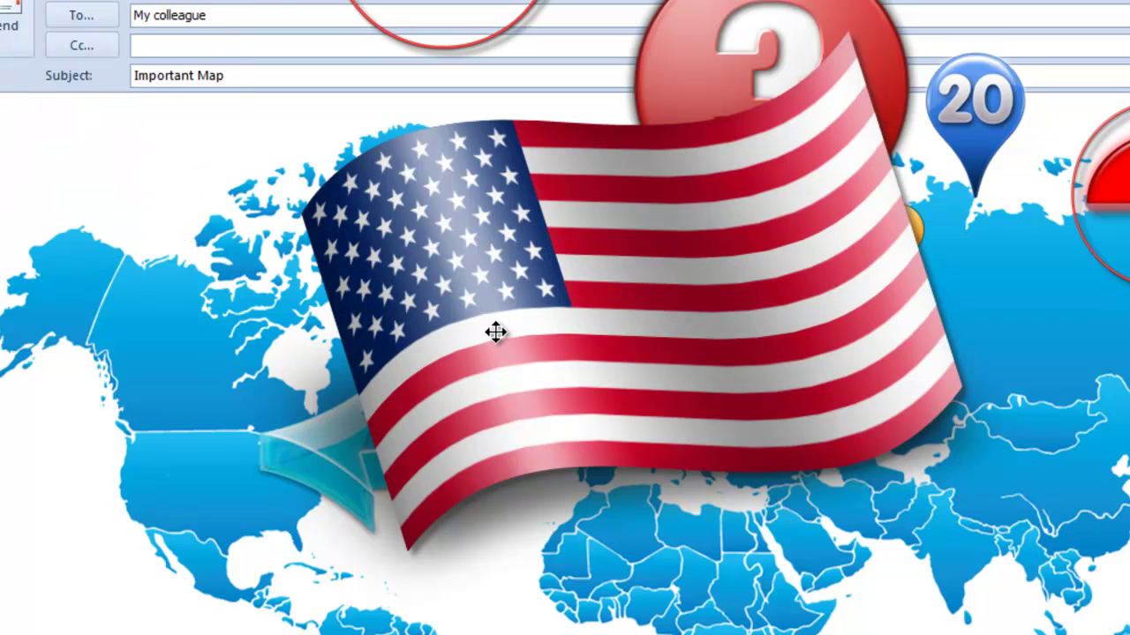
Shrink the US flag in several passes and position it over the western United States.
{"action": "left_click_drag", "start_coordinate": [495, 332], "coordinate": [651, 370]}
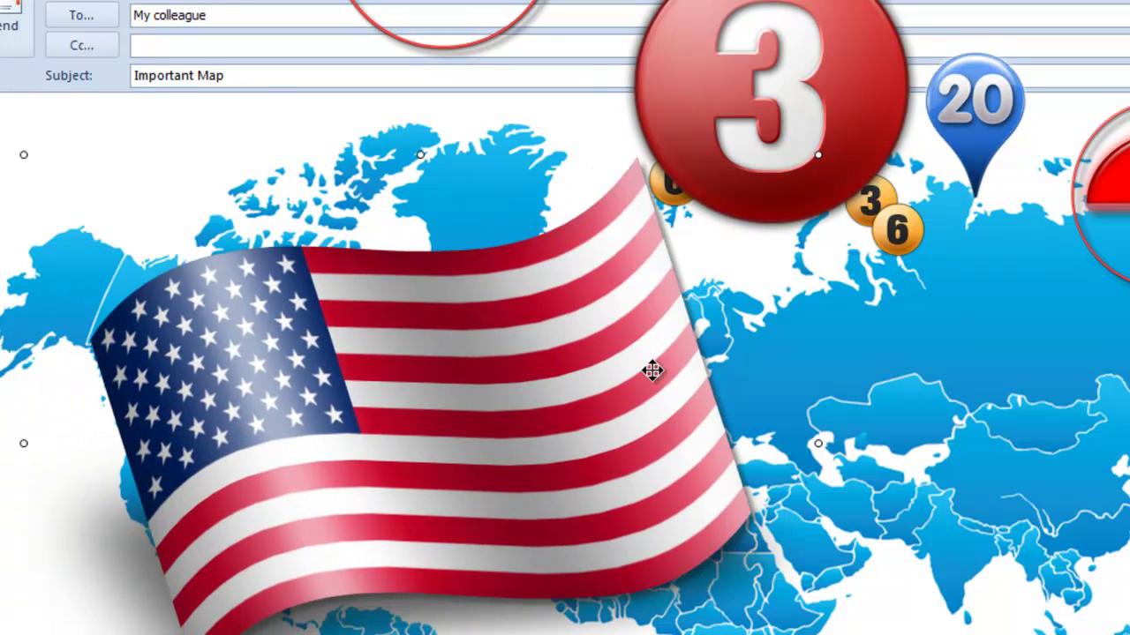
{"action": "left_click_drag", "start_coordinate": [22, 153], "coordinate": [177, 461]}
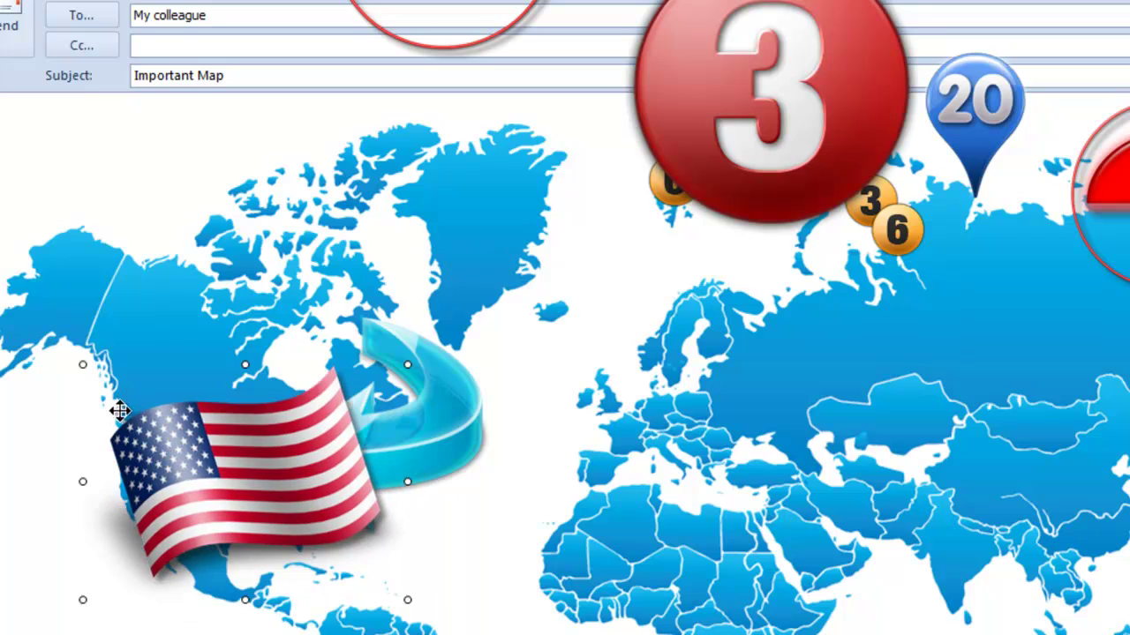
{"action": "left_click_drag", "start_coordinate": [82, 365], "coordinate": [245, 484]}
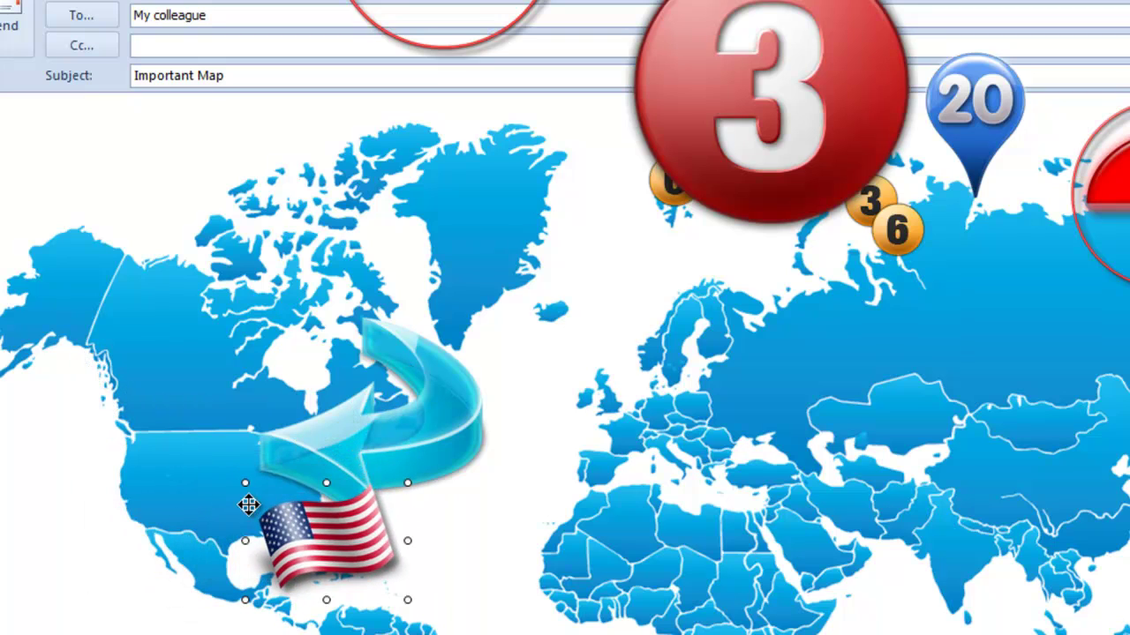
{"action": "left_click_drag", "start_coordinate": [382, 535], "coordinate": [226, 465]}
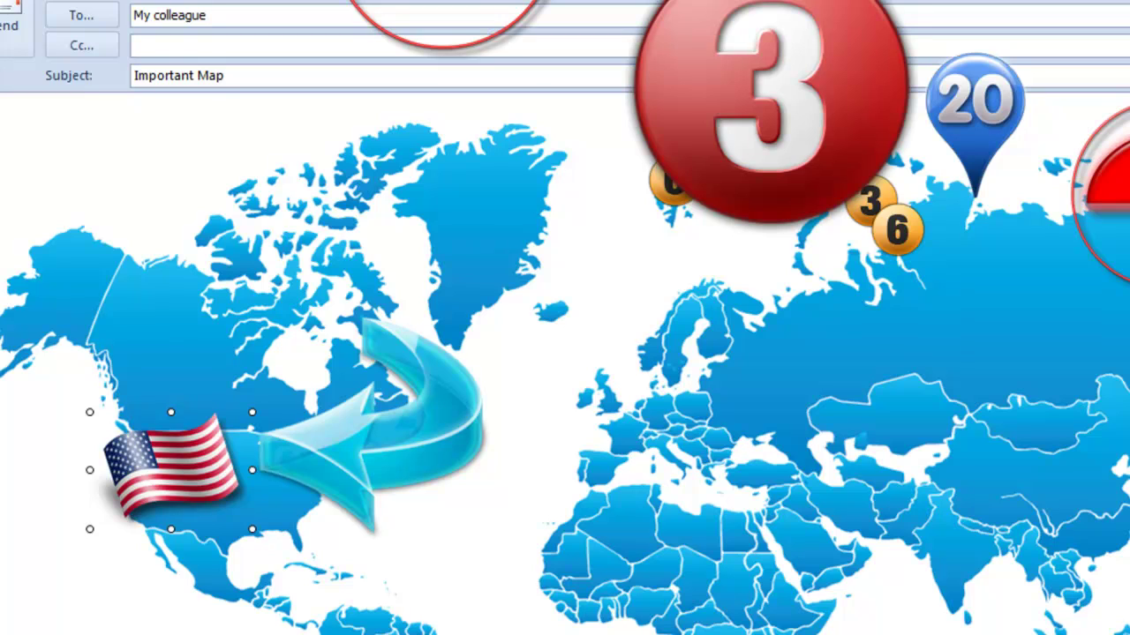
{"action": "left_click", "coordinate": [354, 329]}
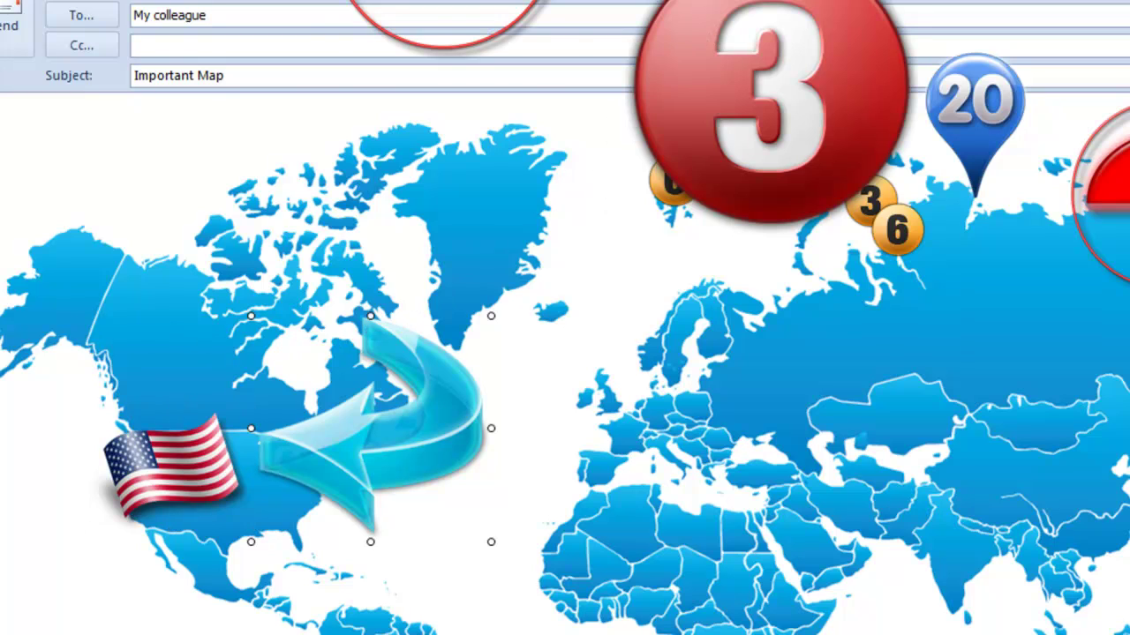
{"action": "left_click", "coordinate": [48, 192]}
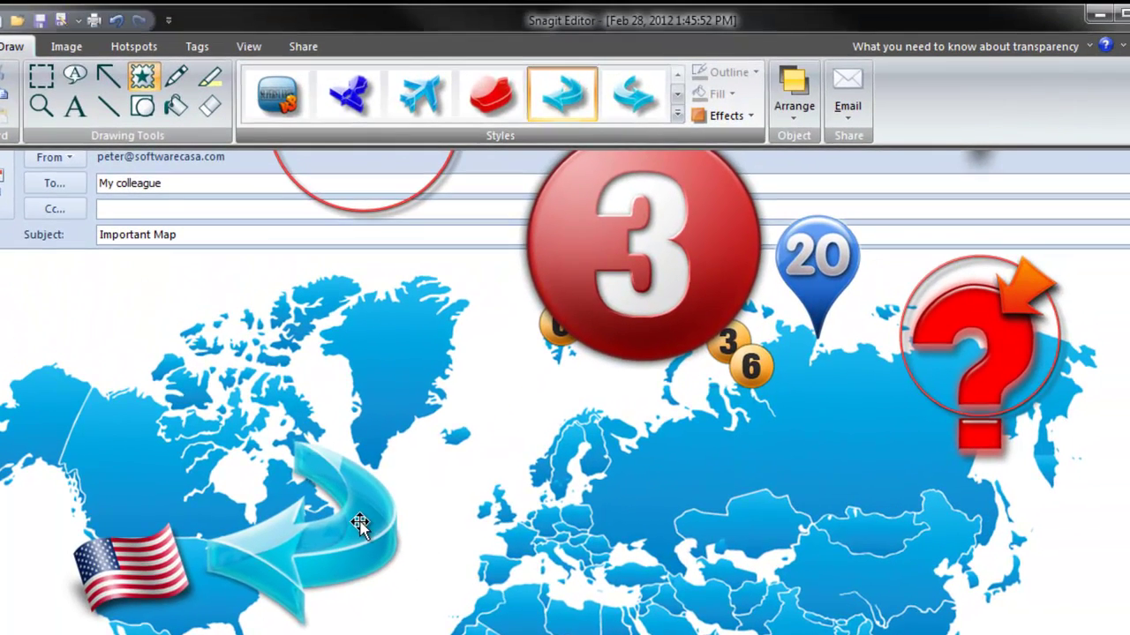
{"action": "left_click", "coordinate": [360, 523]}
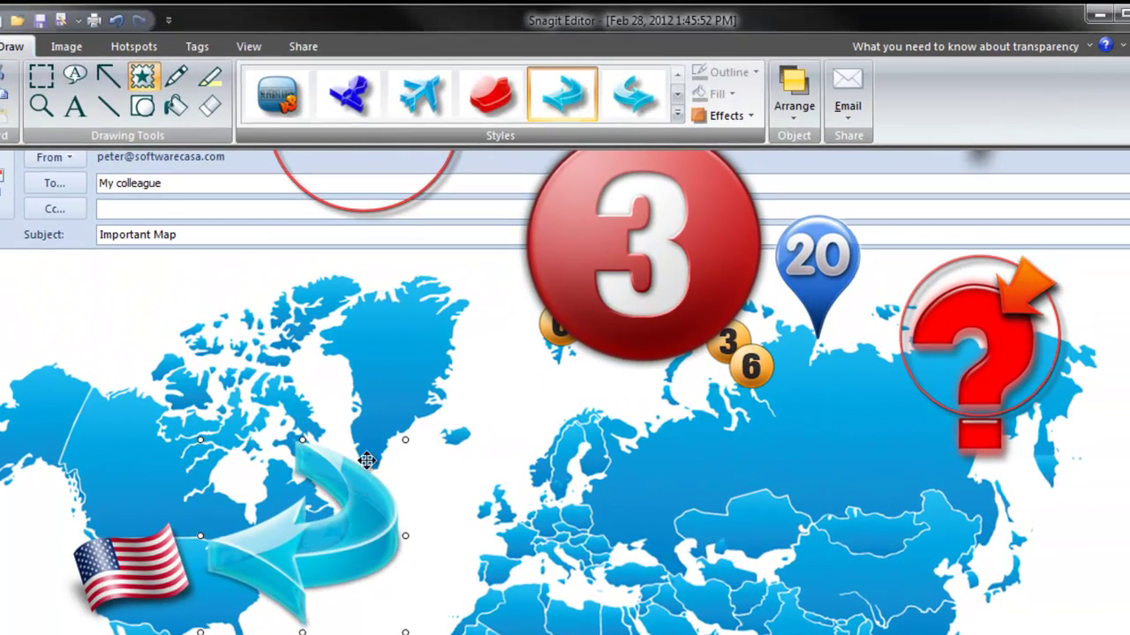
Delete the blue arrow, along with a red 3D stamp applied in its place.
{"action": "left_click", "coordinate": [497, 95]}
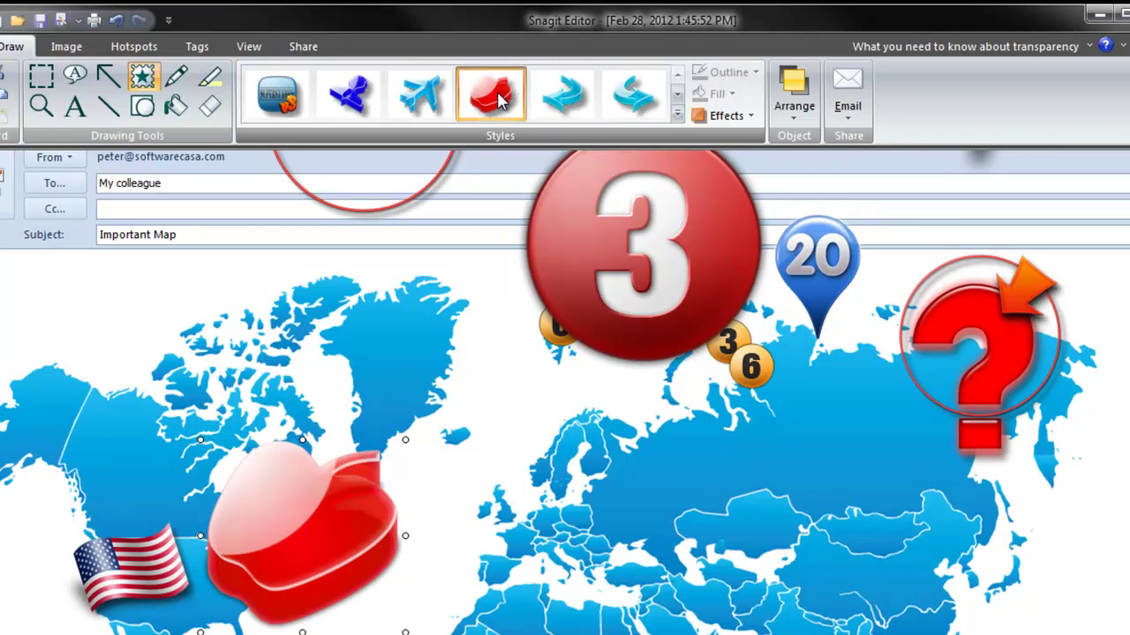
{"action": "key", "text": "Delete"}
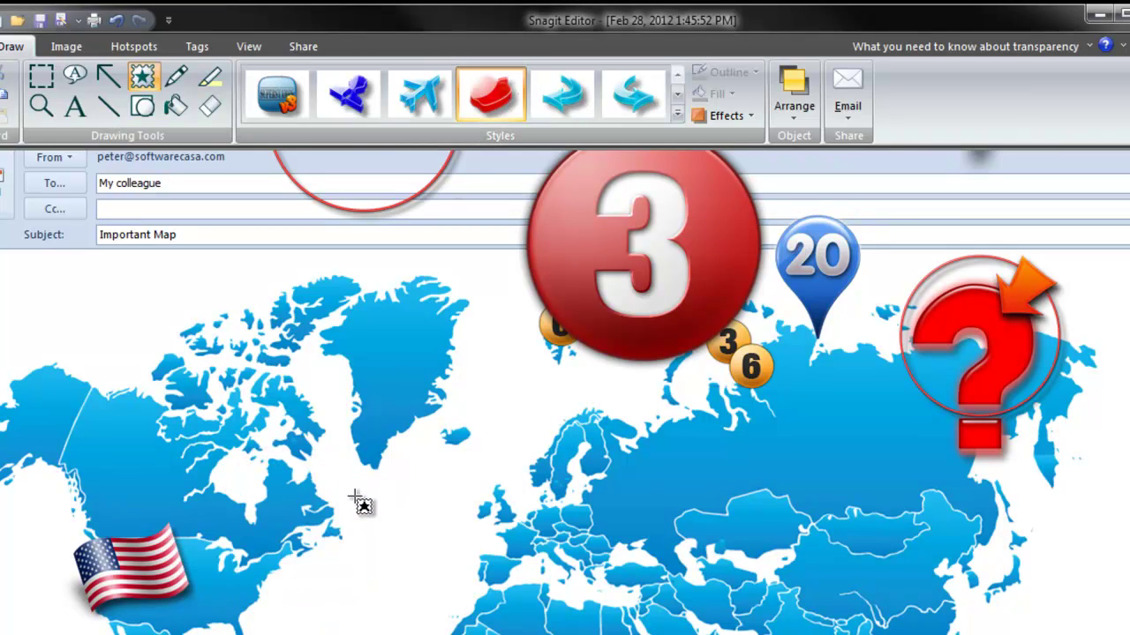
{"action": "left_click", "coordinate": [340, 381]}
{"action": "key", "text": "Delete"}
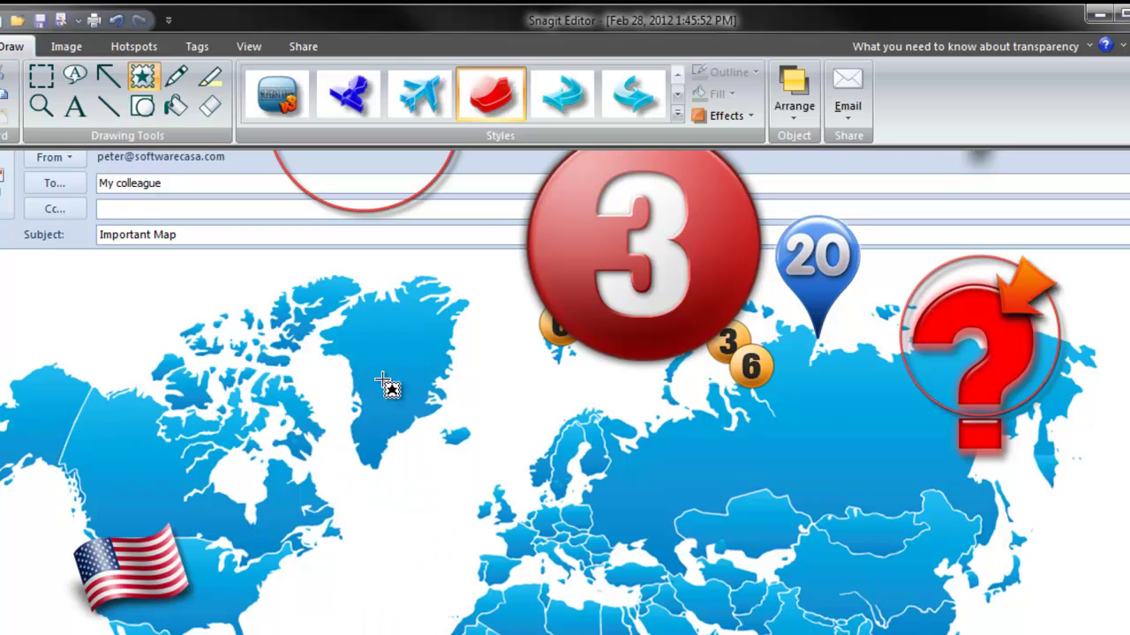
Try a Belgium flag stamp from 019 Flags on the map, then remove it.
{"action": "left_click", "coordinate": [677, 113]}
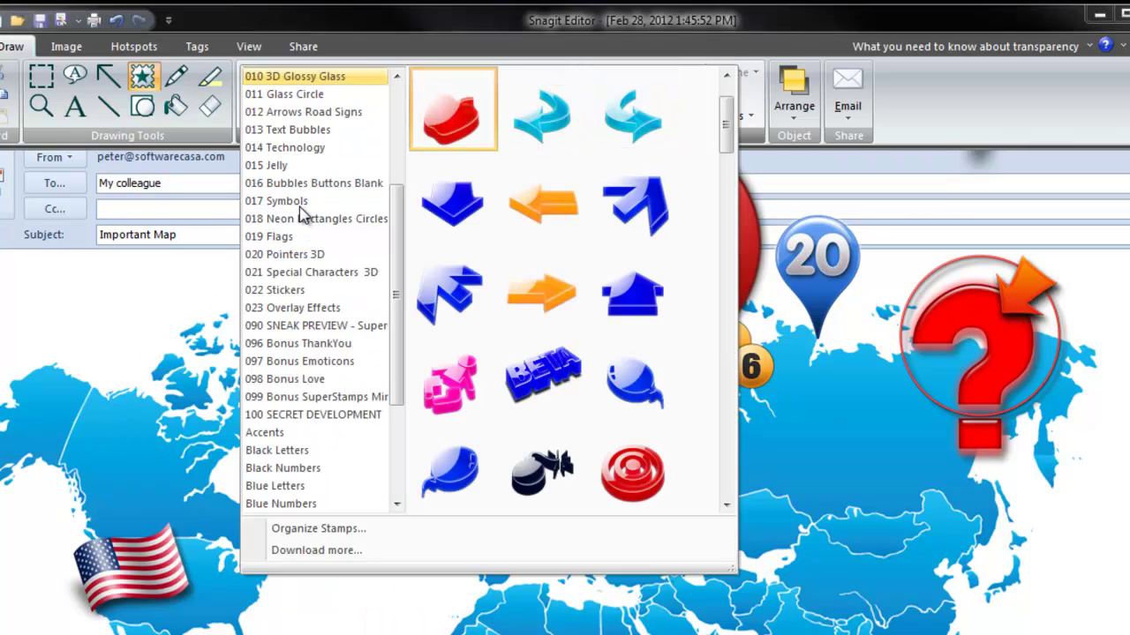
{"action": "left_click", "coordinate": [298, 235]}
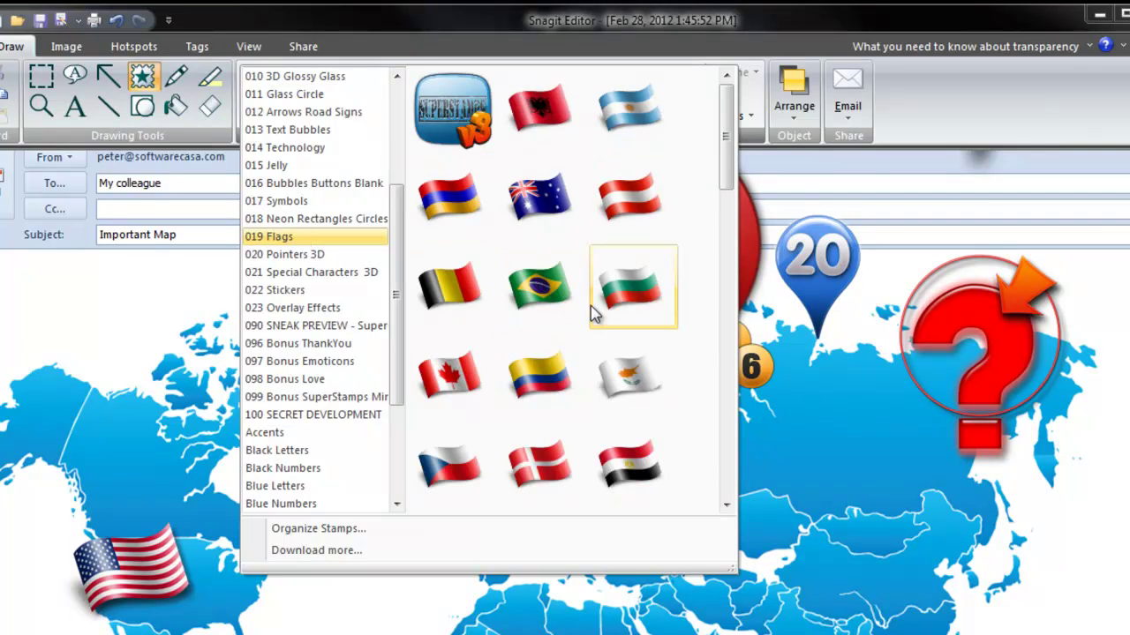
{"action": "left_click_drag", "start_coordinate": [727, 146], "coordinate": [588, 76]}
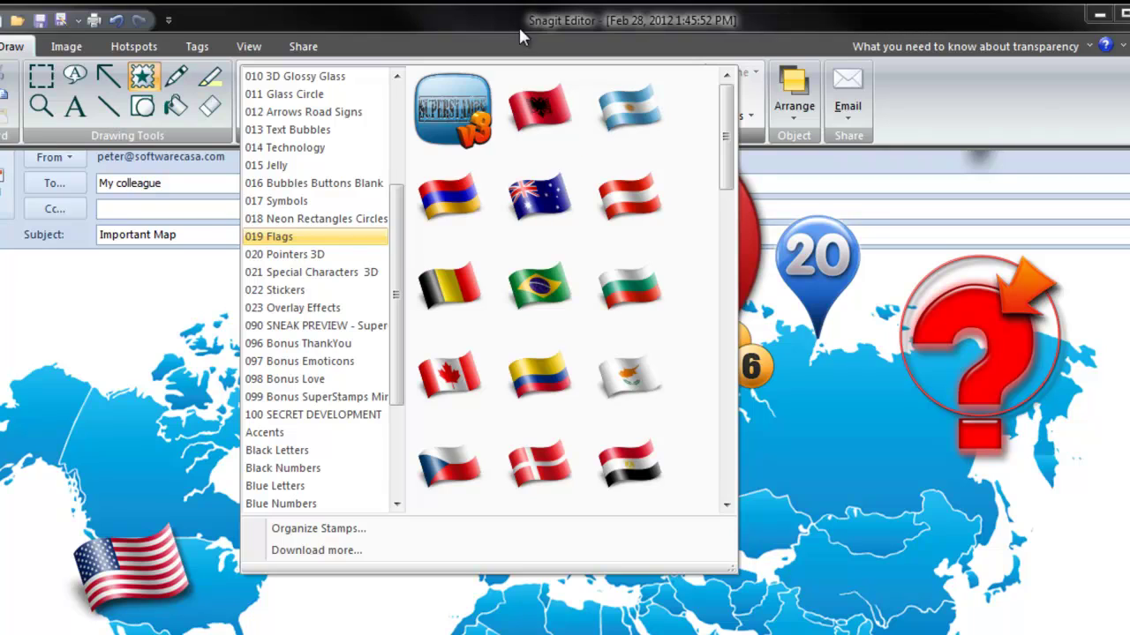
{"action": "left_click", "coordinate": [447, 291]}
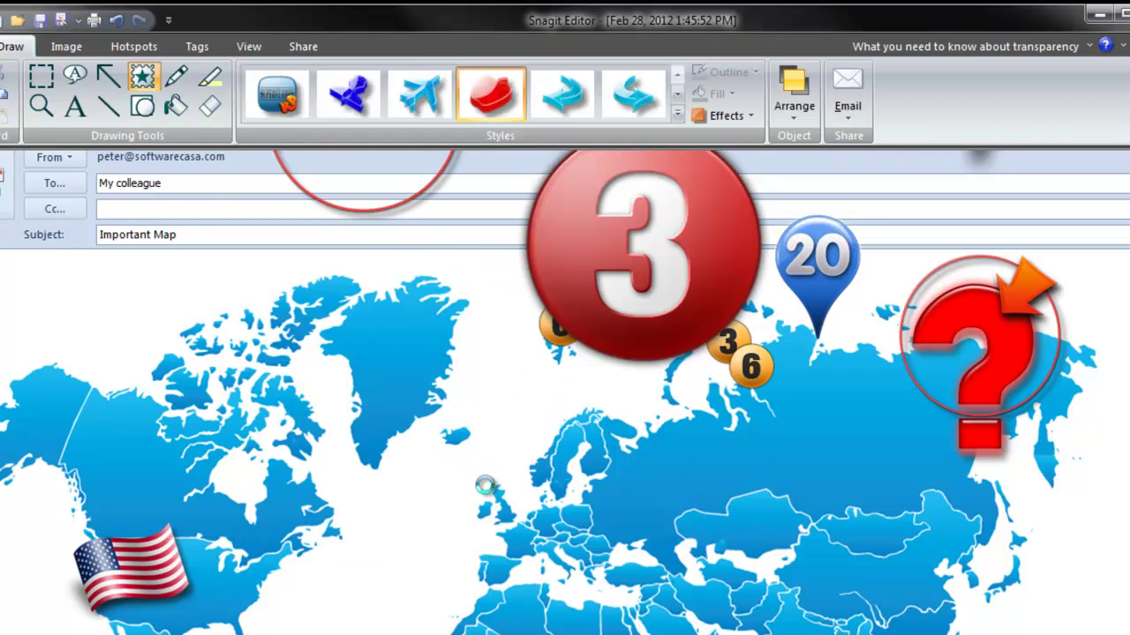
{"action": "left_click_drag", "start_coordinate": [492, 491], "coordinate": [607, 593]}
{"action": "left_click_drag", "start_coordinate": [437, 515], "coordinate": [494, 575]}
{"action": "key", "text": "ctrl+z"}
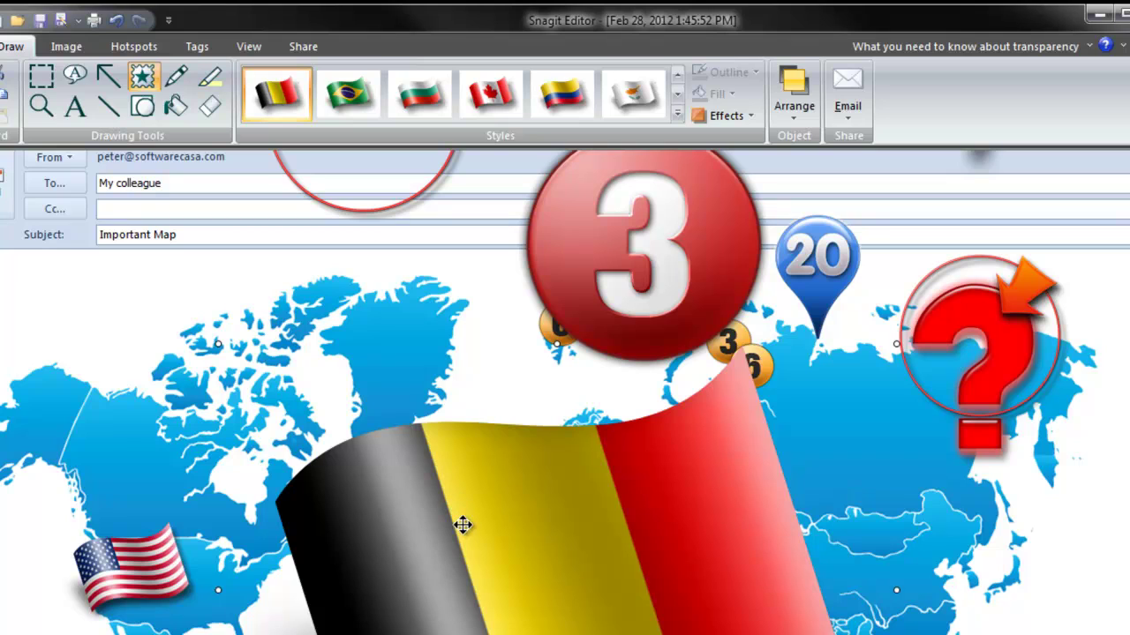
{"action": "key", "text": "Delete"}
Add a second flag, restyle it as Sweden's flag, and move it over Scandinavia.
{"action": "left_click", "coordinate": [104, 563]}
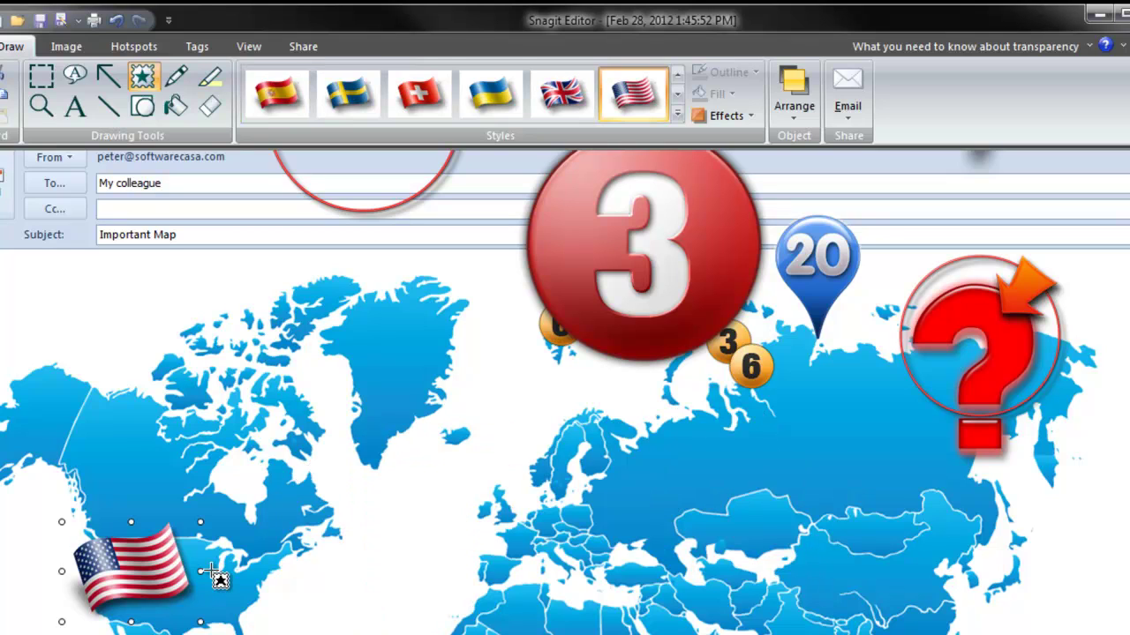
{"action": "left_click", "coordinate": [225, 566]}
{"action": "left_click_drag", "start_coordinate": [186, 559], "coordinate": [371, 551]}
{"action": "left_click", "coordinate": [353, 100]}
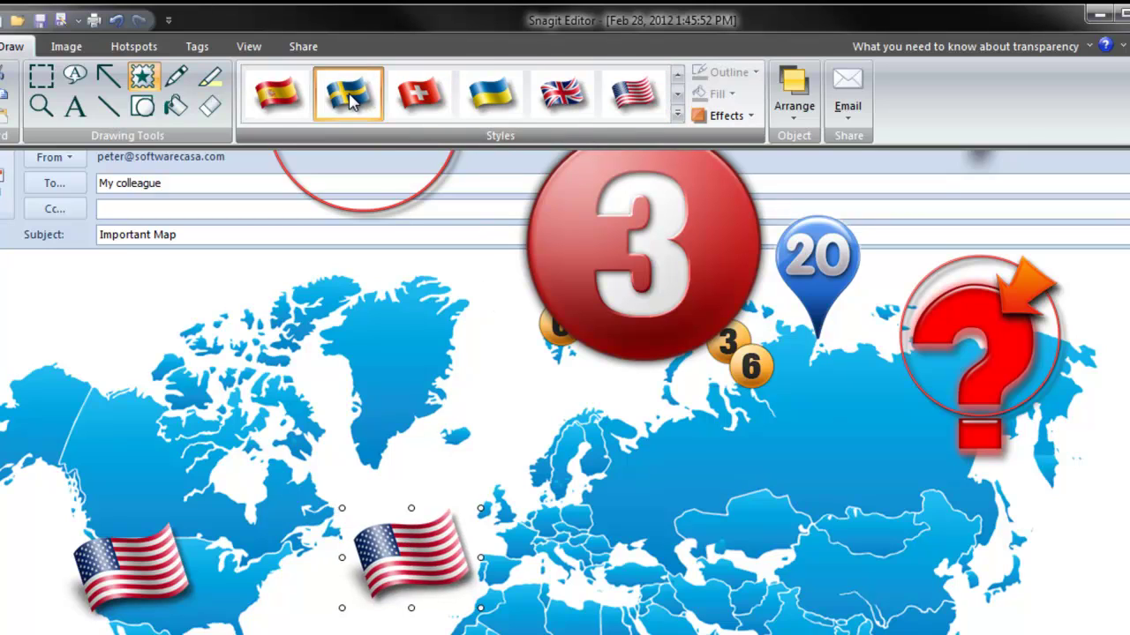
{"action": "left_click_drag", "start_coordinate": [399, 553], "coordinate": [591, 448]}
{"action": "left_click", "coordinate": [499, 553]}
Add another flag, restyle it as the UK flag near Britain, undoing an extra copy.
{"action": "left_click", "coordinate": [496, 545]}
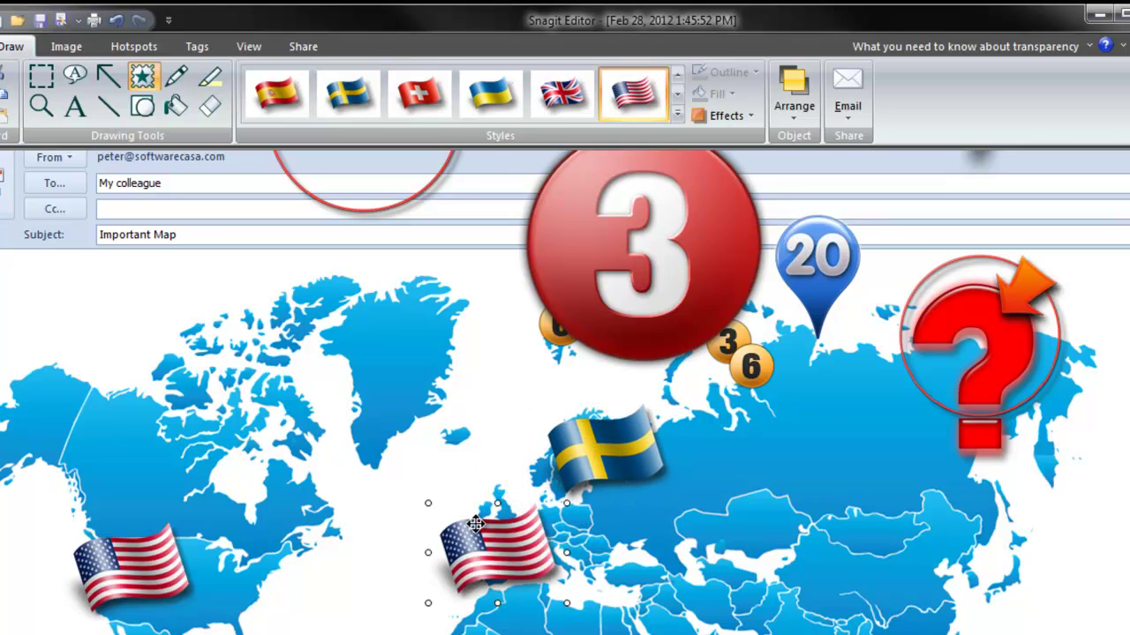
{"action": "left_click_drag", "start_coordinate": [483, 545], "coordinate": [469, 485]}
{"action": "left_click", "coordinate": [564, 93]}
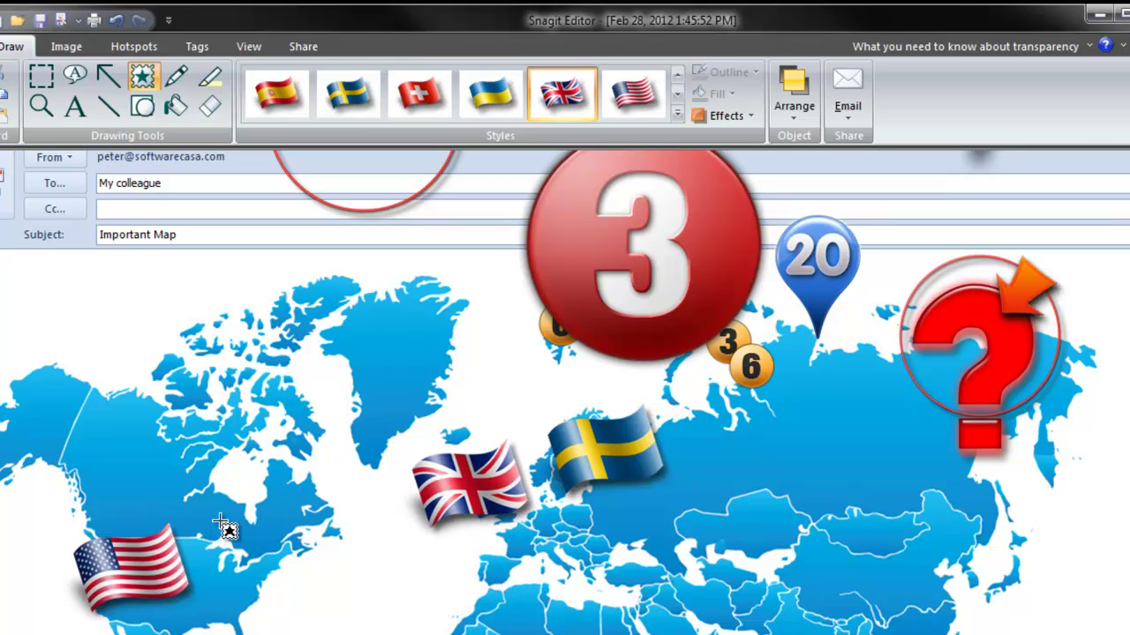
{"action": "left_click", "coordinate": [582, 599]}
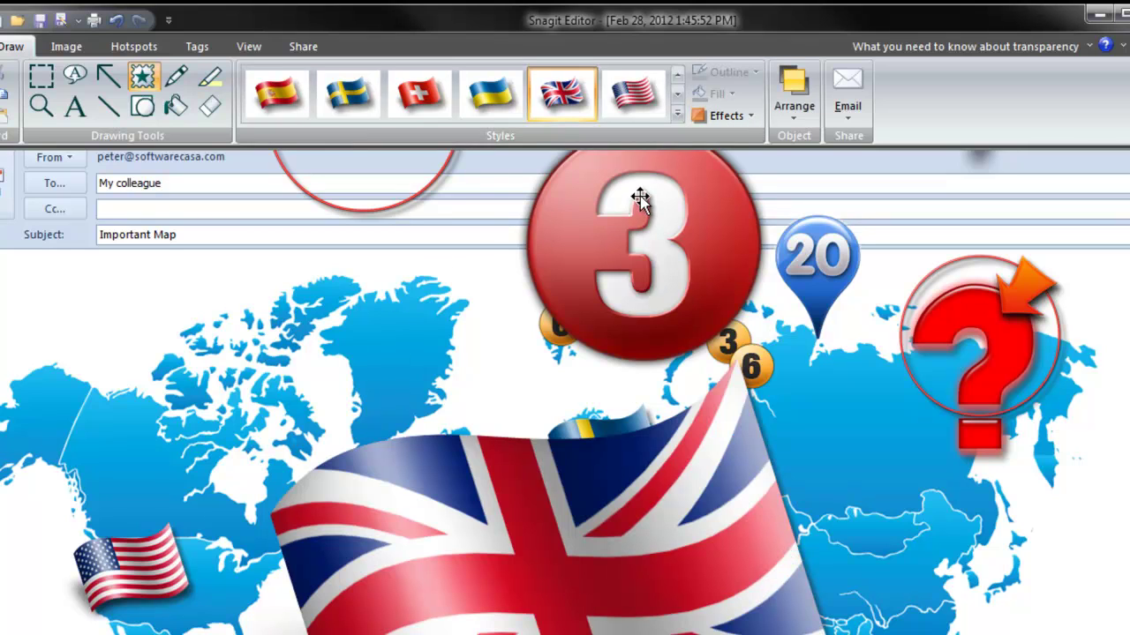
{"action": "key", "text": "ctrl+z"}
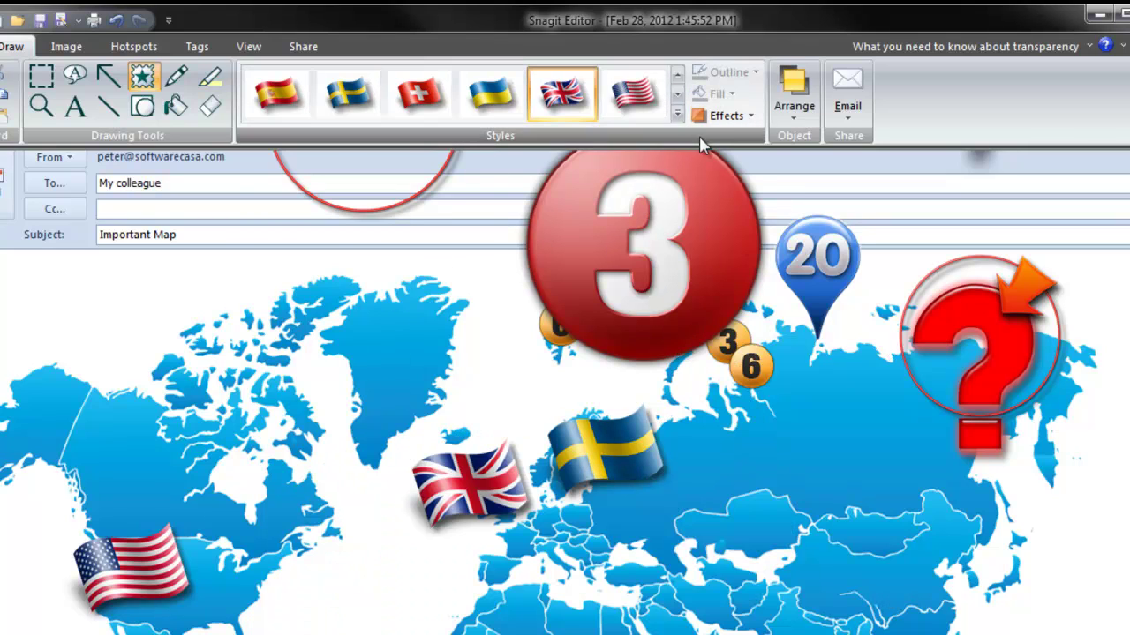
{"action": "left_click", "coordinate": [678, 114]}
Stamp a large orange 3D left arrow from 020 Pointers 3D over Asia, aimed at Sweden's flag.
{"action": "left_click", "coordinate": [286, 95]}
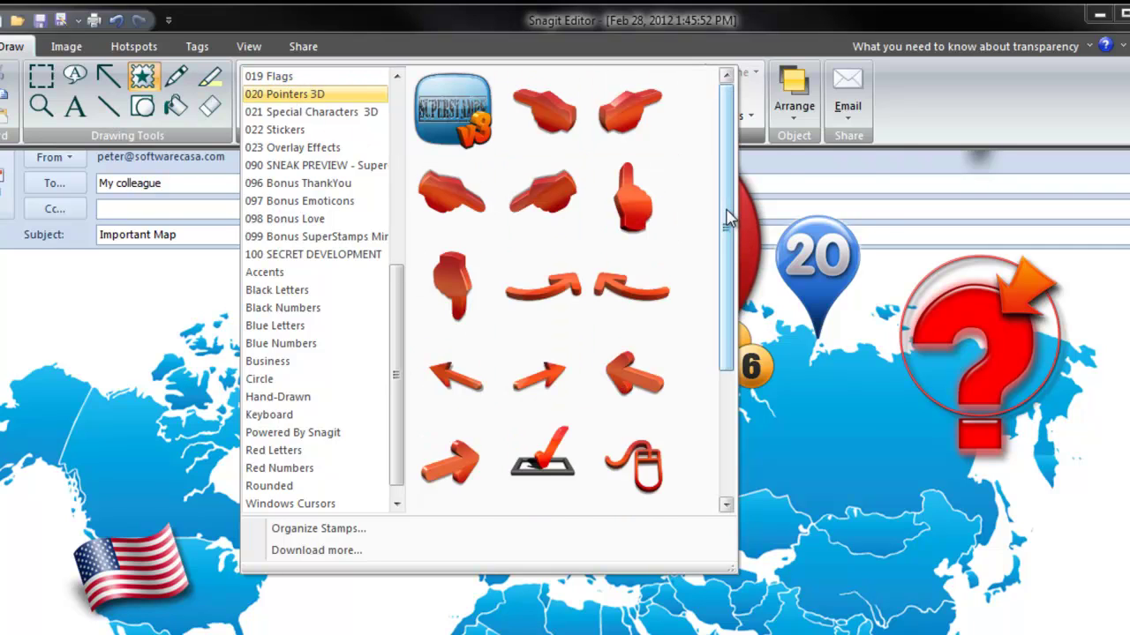
{"action": "left_click_drag", "start_coordinate": [728, 216], "coordinate": [723, 337]}
{"action": "scroll", "coordinate": [710, 428], "scroll_direction": "up", "scroll_amount": 3}
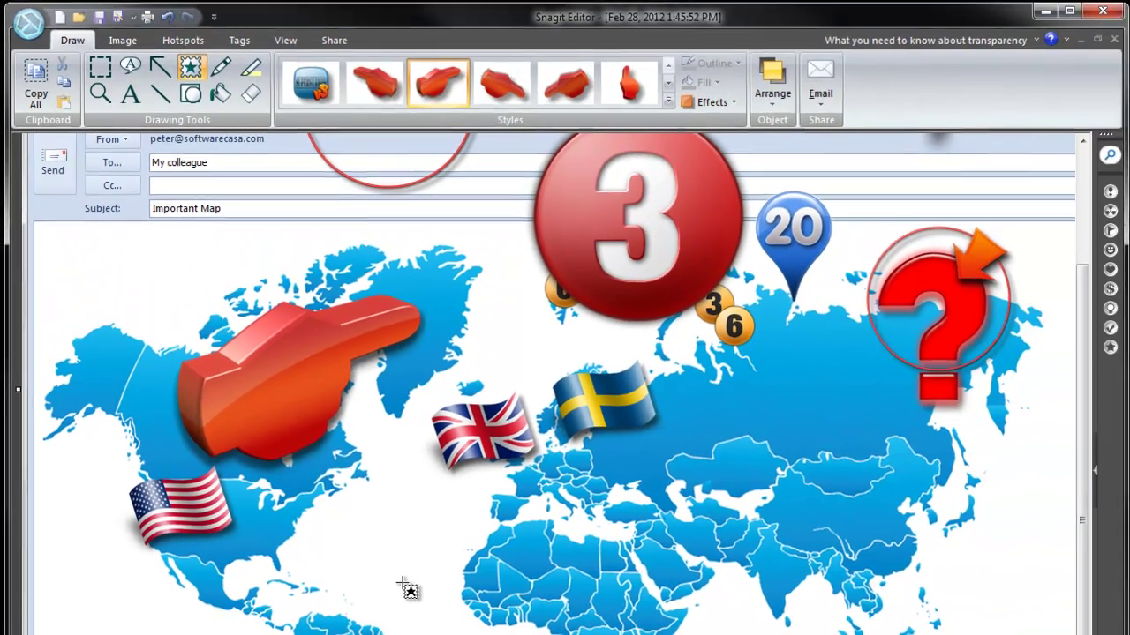
{"action": "left_click", "coordinate": [667, 102]}
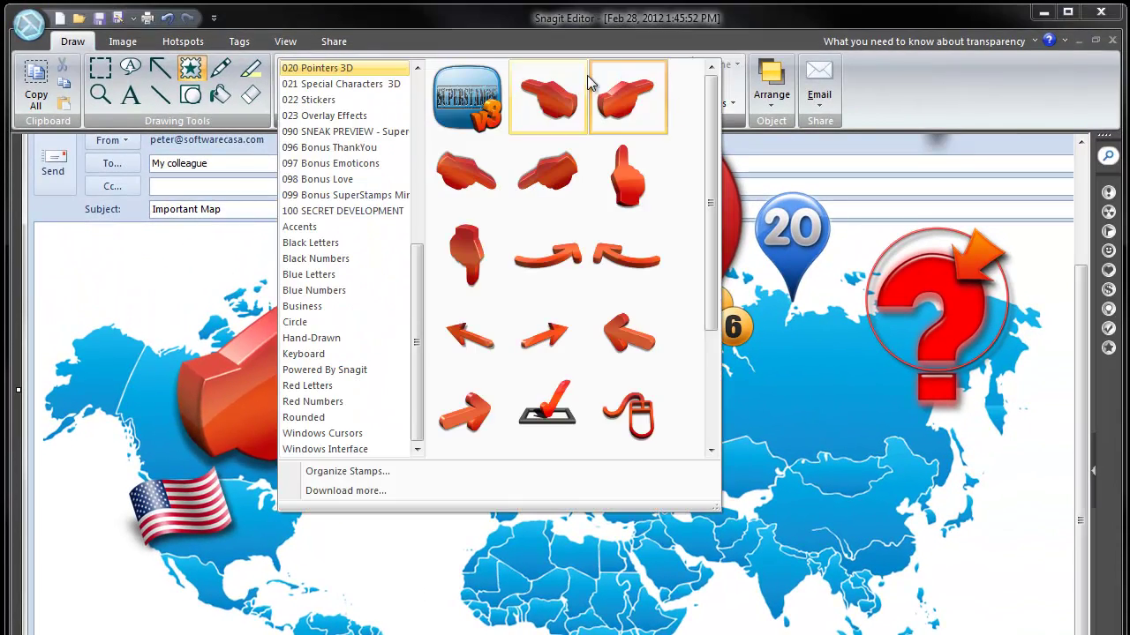
{"action": "left_click", "coordinate": [483, 347]}
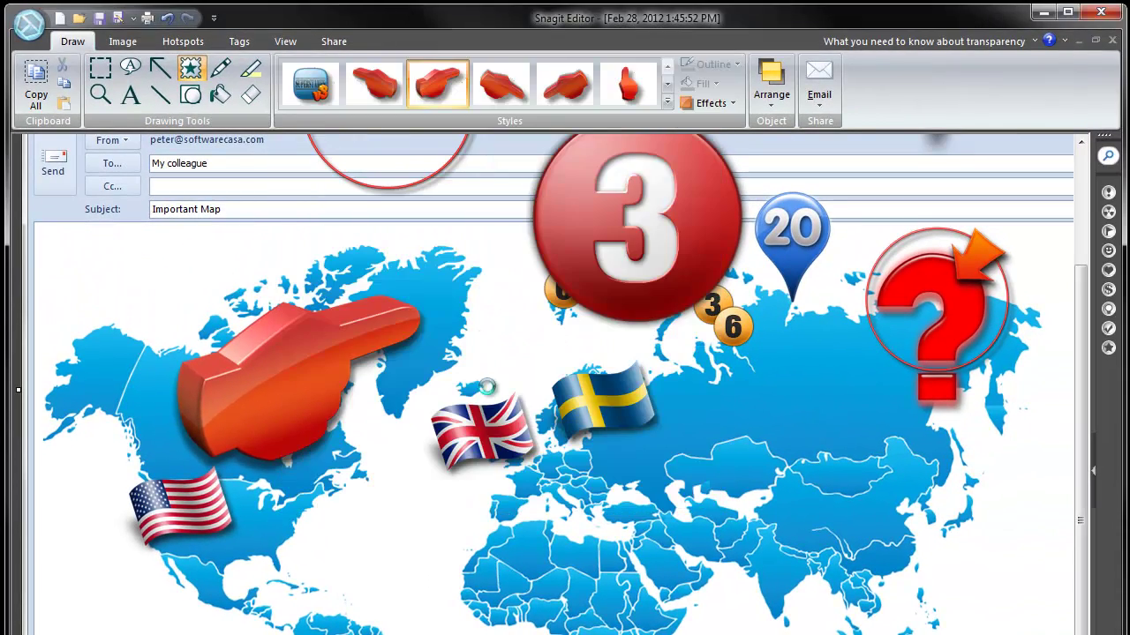
{"action": "left_click", "coordinate": [671, 542]}
{"action": "left_click_drag", "start_coordinate": [731, 533], "coordinate": [803, 451]}
Stamp a large curved orange 3D arrow below Europe, sweeping toward the Swedish flag.
{"action": "key", "text": "Escape"}
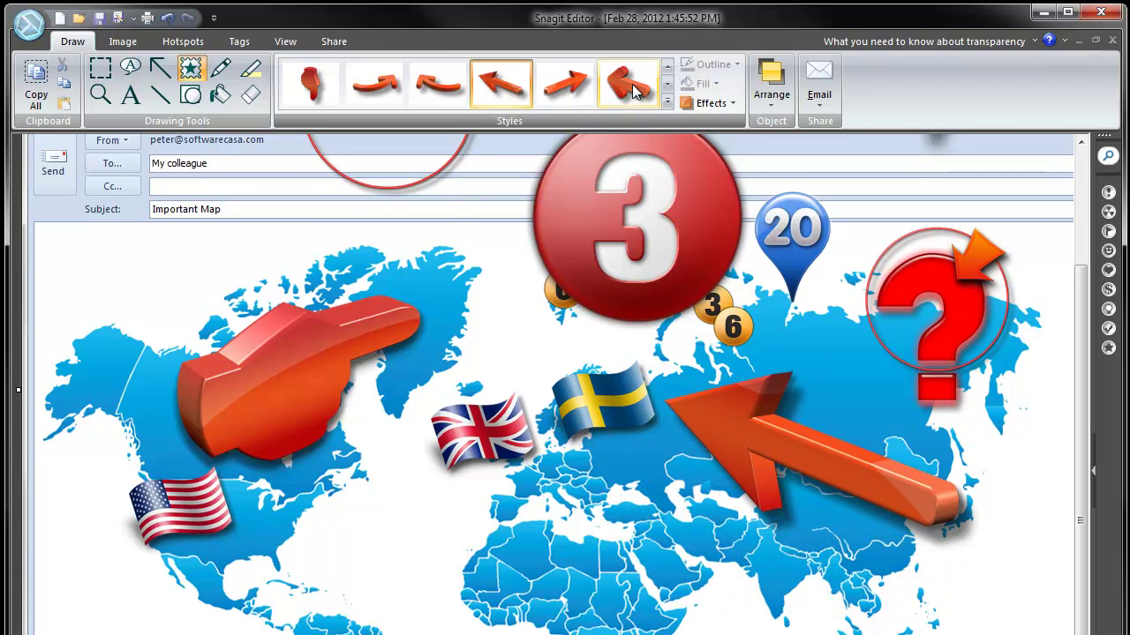
{"action": "left_click", "coordinate": [528, 558]}
{"action": "left_click_drag", "start_coordinate": [512, 541], "coordinate": [535, 491]}
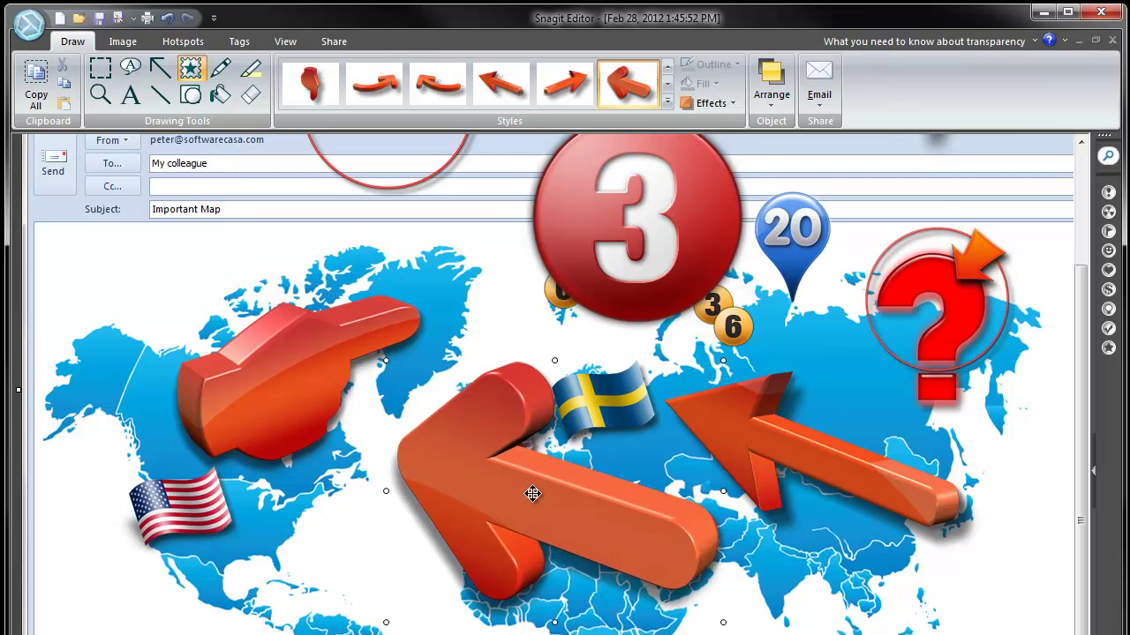
{"action": "left_click", "coordinate": [667, 103]}
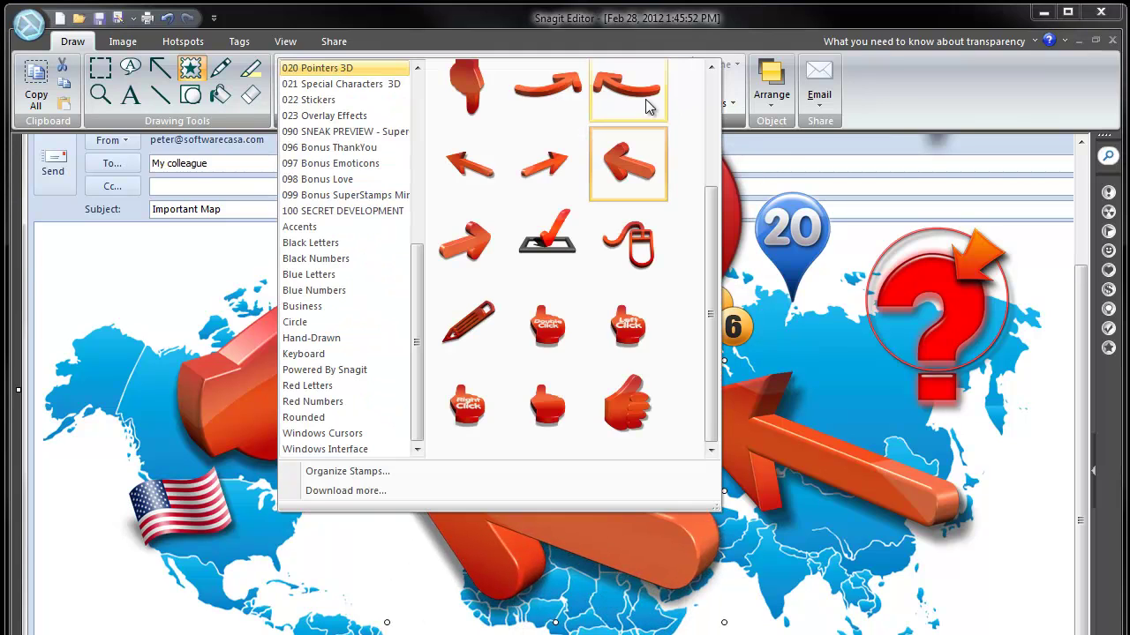
{"action": "left_click", "coordinate": [560, 88]}
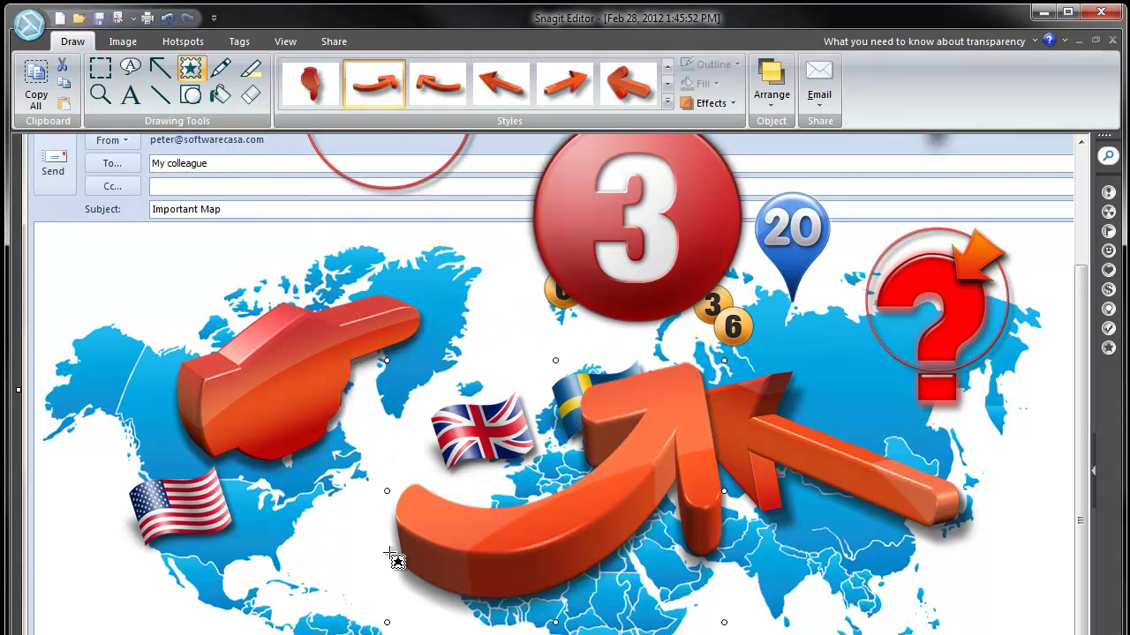
{"action": "left_click_drag", "start_coordinate": [521, 544], "coordinate": [497, 556]}
{"action": "key", "text": "Delete"}
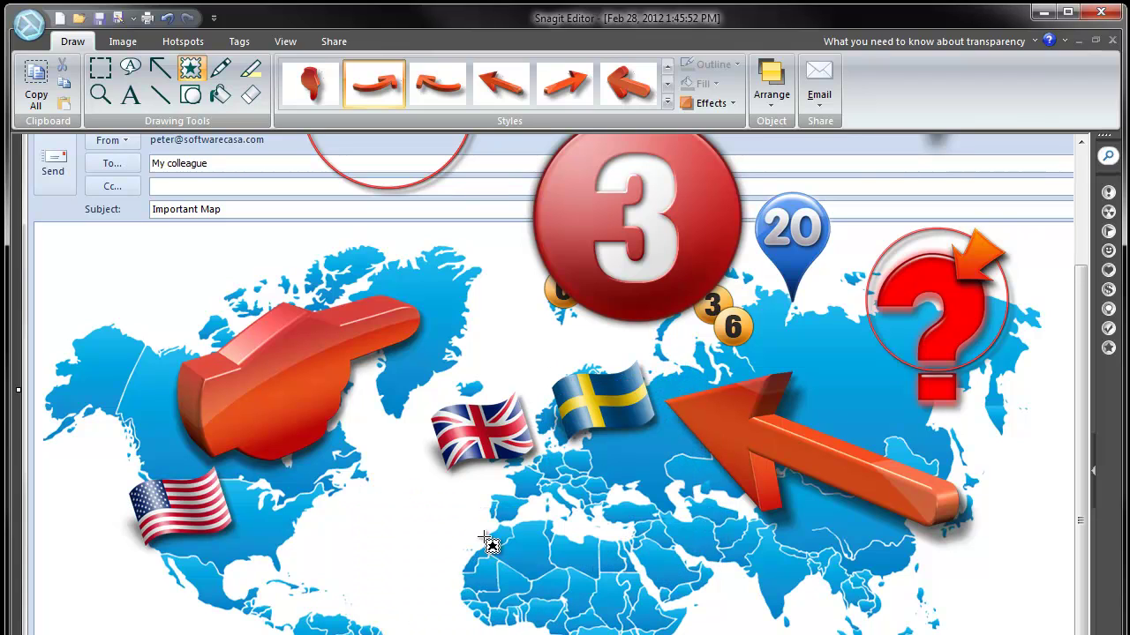
{"action": "left_click", "coordinate": [424, 561]}
{"action": "left_click_drag", "start_coordinate": [432, 587], "coordinate": [485, 580]}
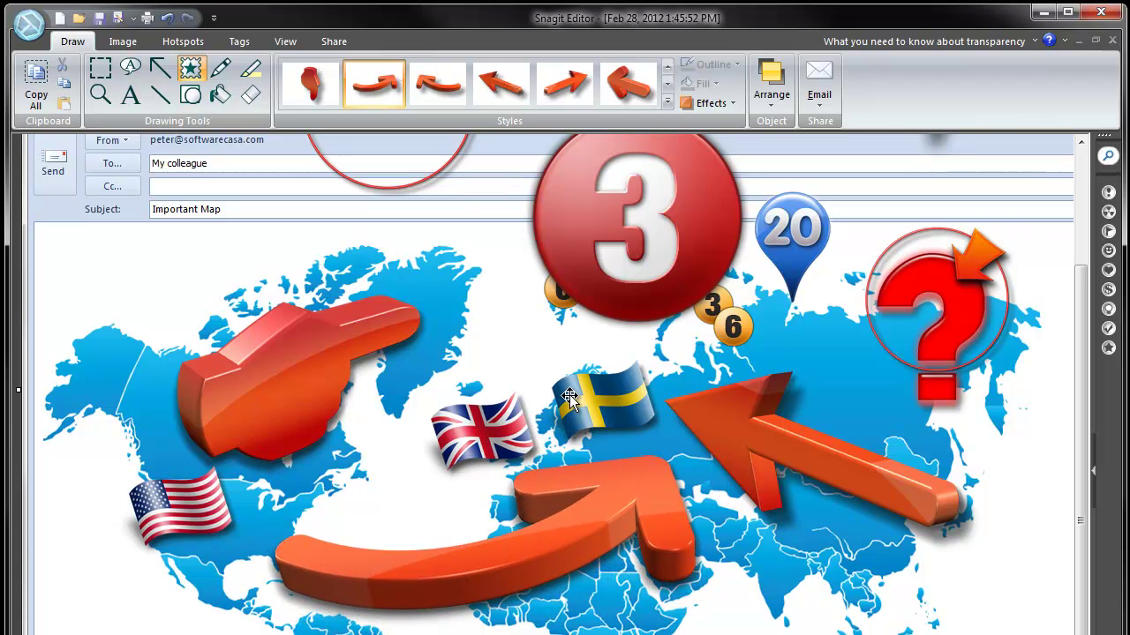
Try a checkmark stamp on the map, then delete it.
{"action": "left_click", "coordinate": [667, 104]}
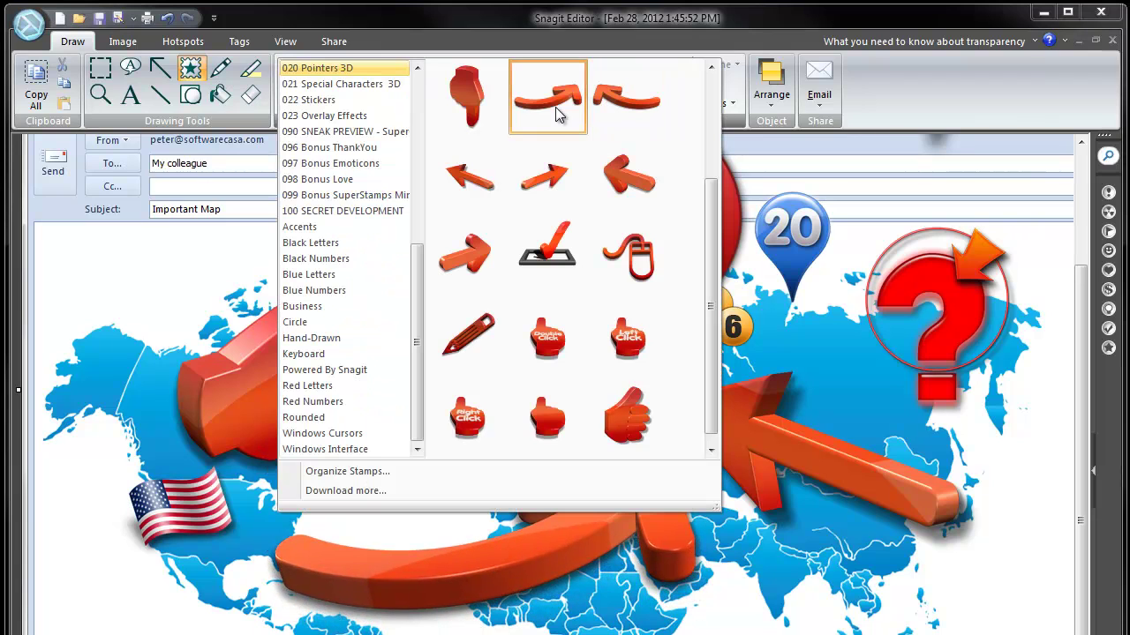
{"action": "left_click", "coordinate": [547, 253]}
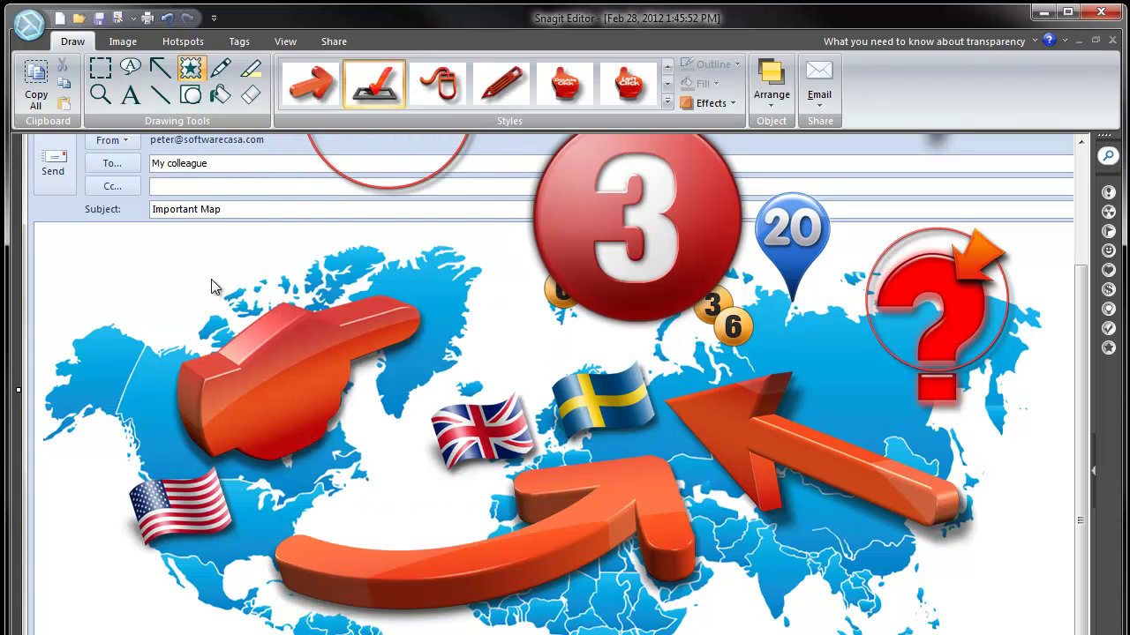
{"action": "left_click", "coordinate": [186, 365]}
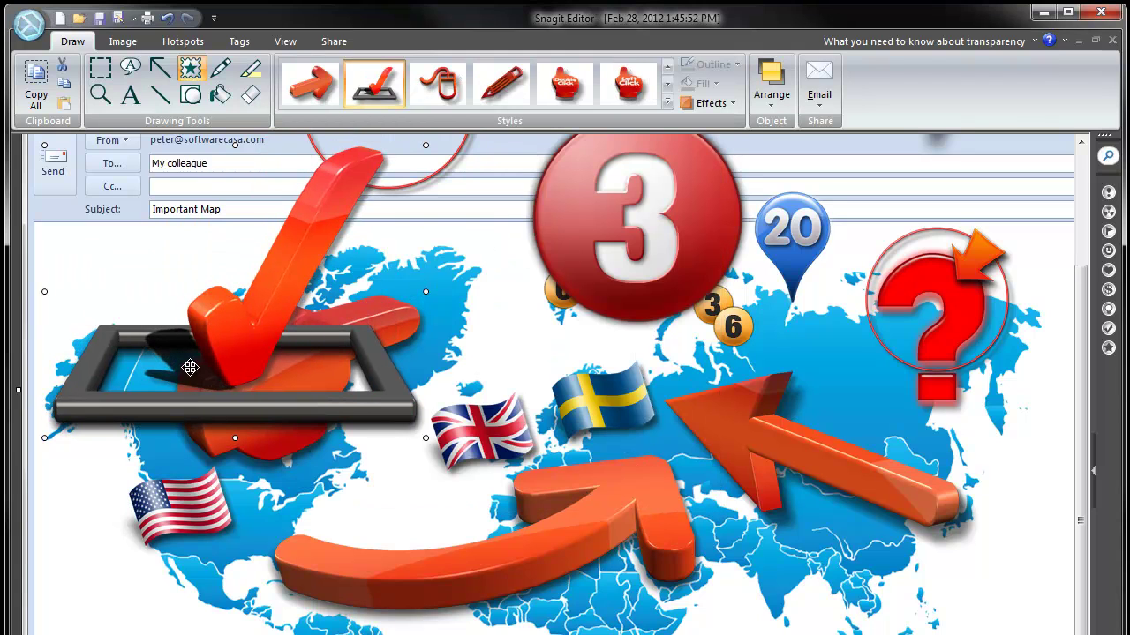
{"action": "left_click_drag", "start_coordinate": [264, 333], "coordinate": [259, 325]}
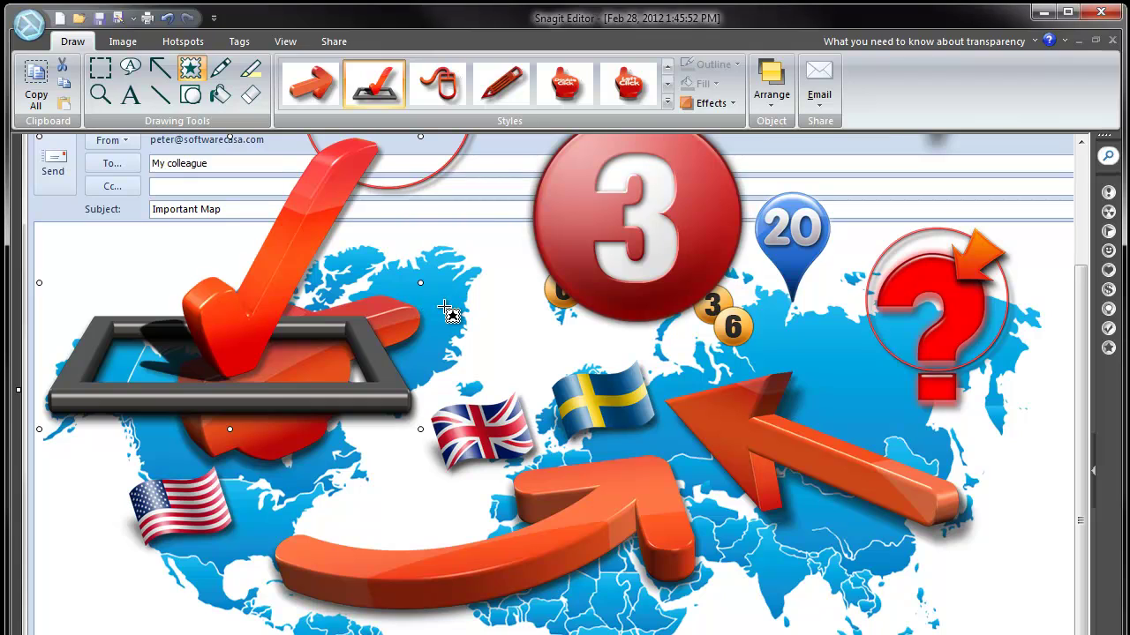
{"action": "key", "text": "Delete"}
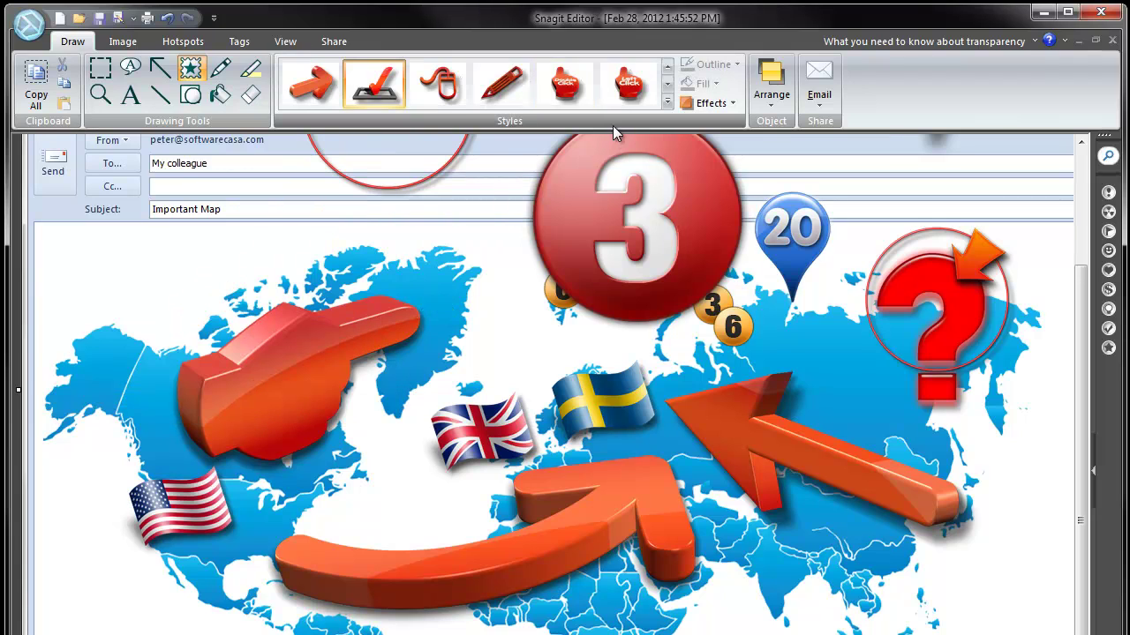
Stamp the blue cylinder from 021 Special Characters 3D, shrink it, and move it top-left.
{"action": "left_click", "coordinate": [668, 104]}
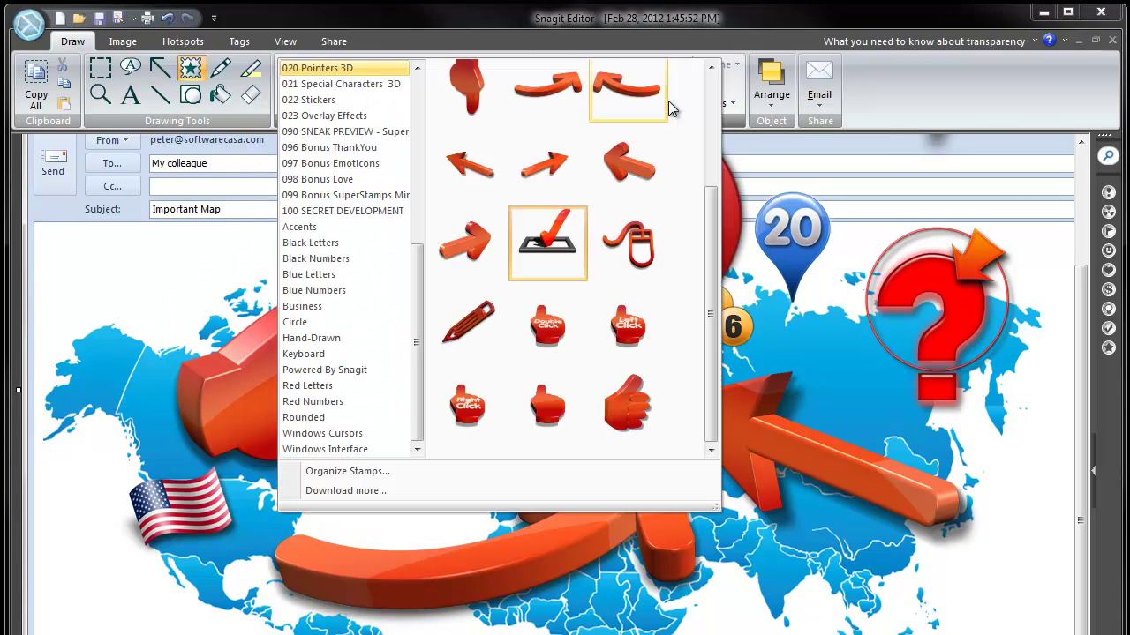
{"action": "left_click", "coordinate": [360, 86]}
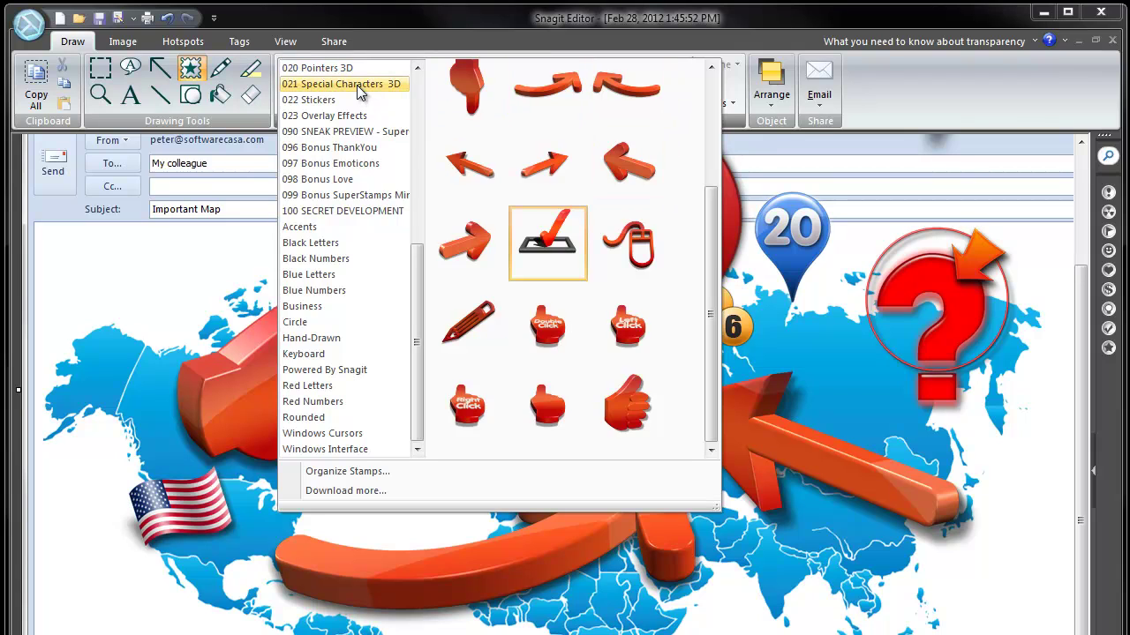
{"action": "left_click_drag", "start_coordinate": [711, 101], "coordinate": [724, 177]}
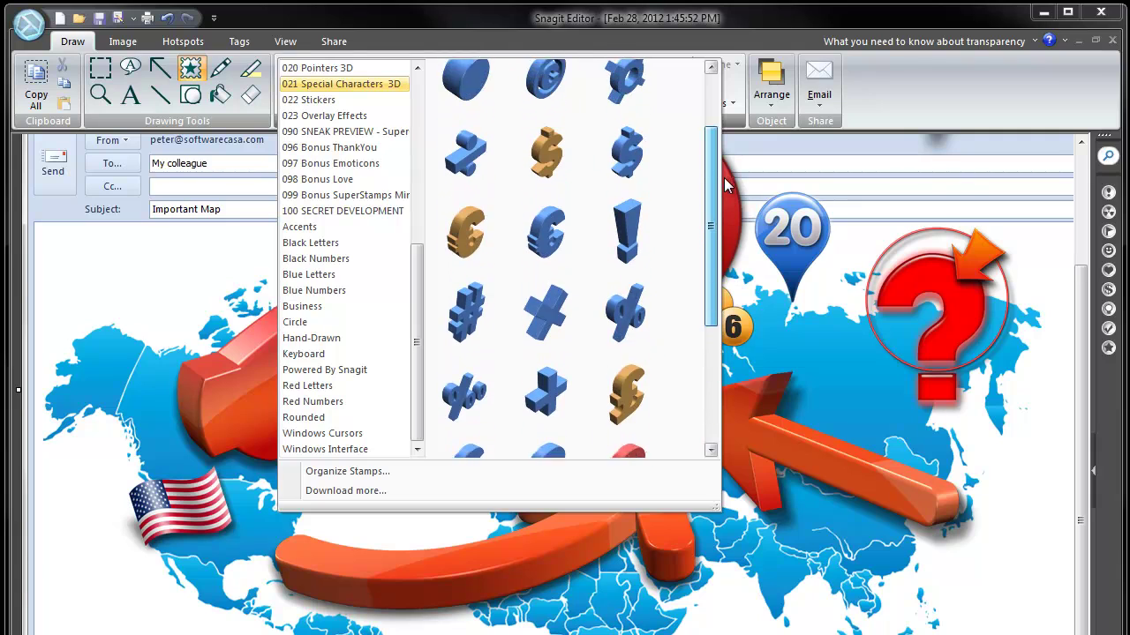
{"action": "left_click", "coordinate": [471, 196]}
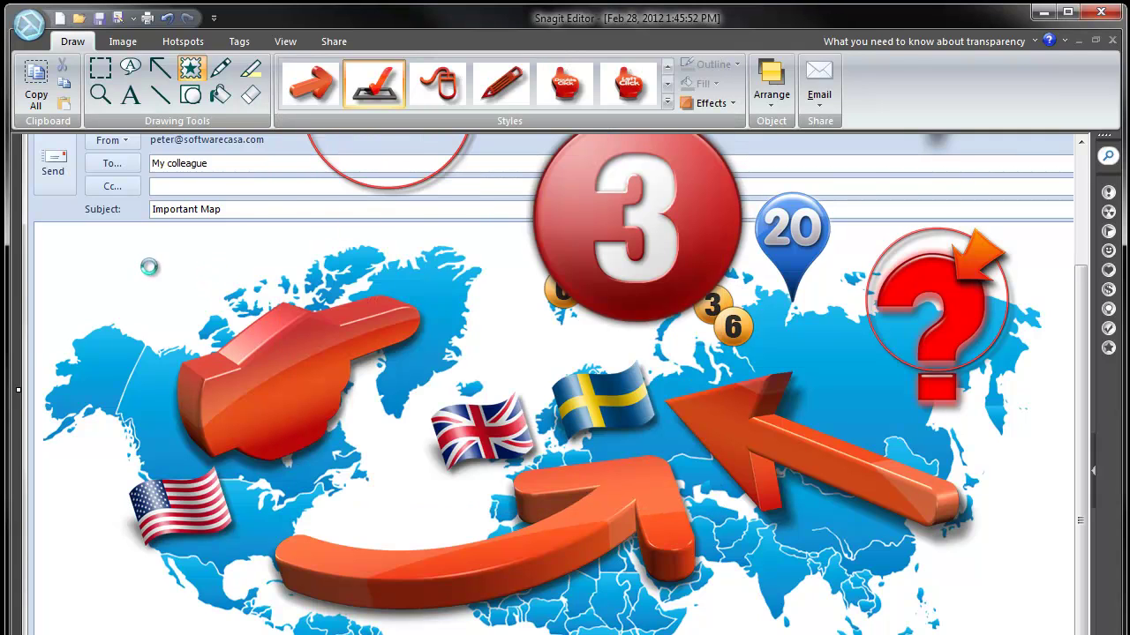
{"action": "mouse_move", "coordinate": [131, 282]}
{"action": "left_mouse_down"}
{"action": "mouse_move", "coordinate": [131, 259]}
{"action": "mouse_move", "coordinate": [223, 376]}
{"action": "left_mouse_up"}
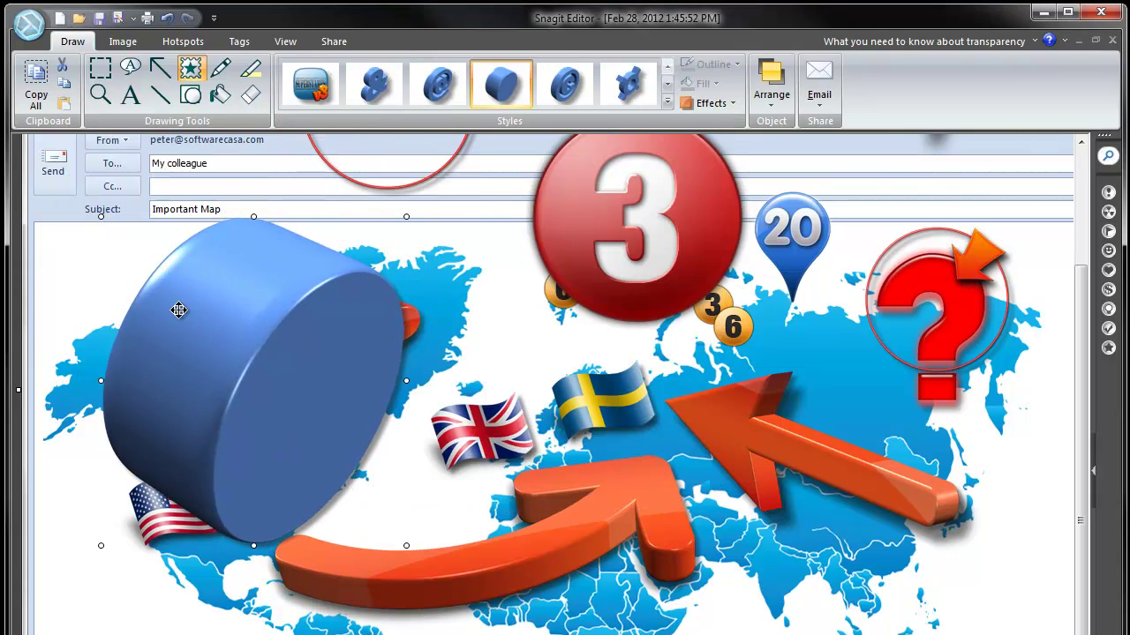
{"action": "left_click_drag", "start_coordinate": [188, 298], "coordinate": [282, 412]}
{"action": "left_click_drag", "start_coordinate": [345, 481], "coordinate": [131, 216]}
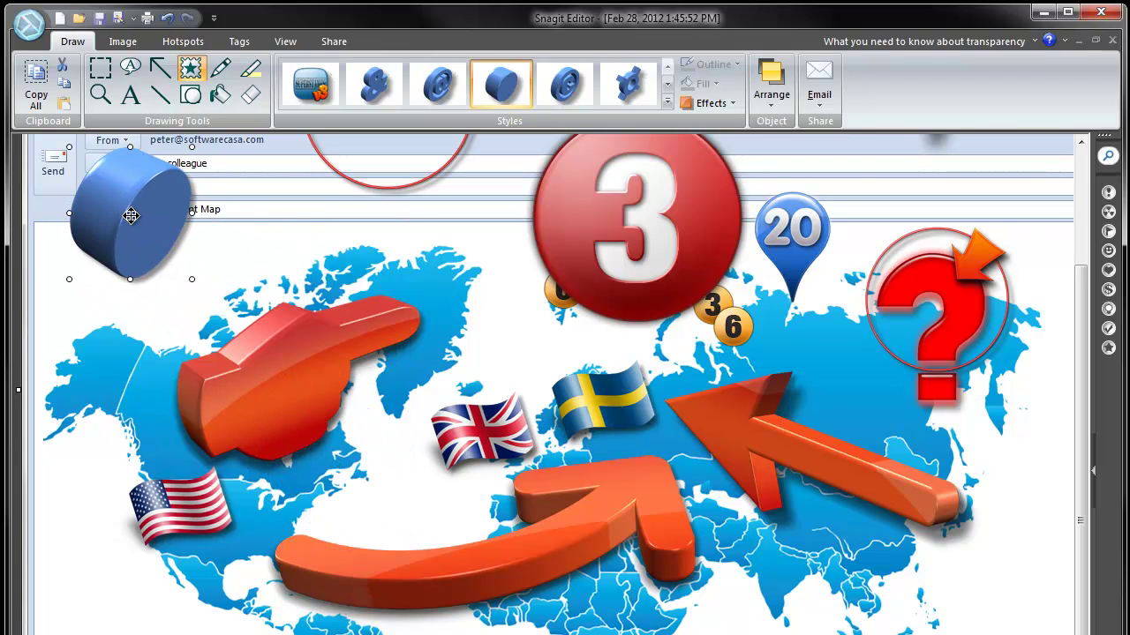
Add a shrunken red 3D question mark beside the cylinder, undoing two extra copies.
{"action": "left_click", "coordinate": [668, 102]}
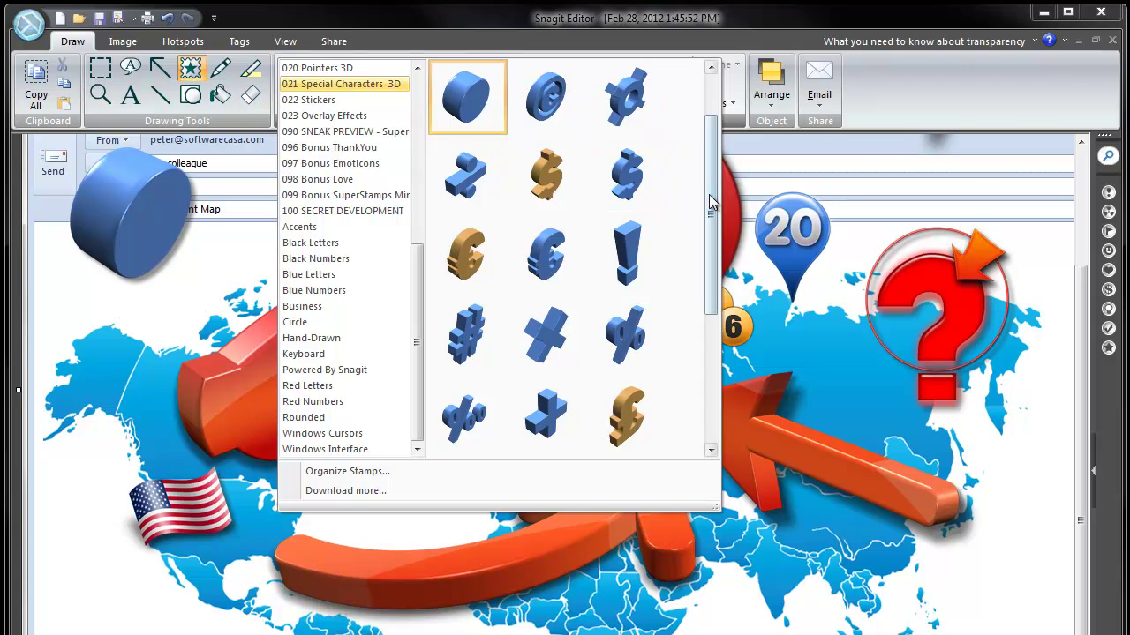
{"action": "left_click_drag", "start_coordinate": [713, 205], "coordinate": [691, 325]}
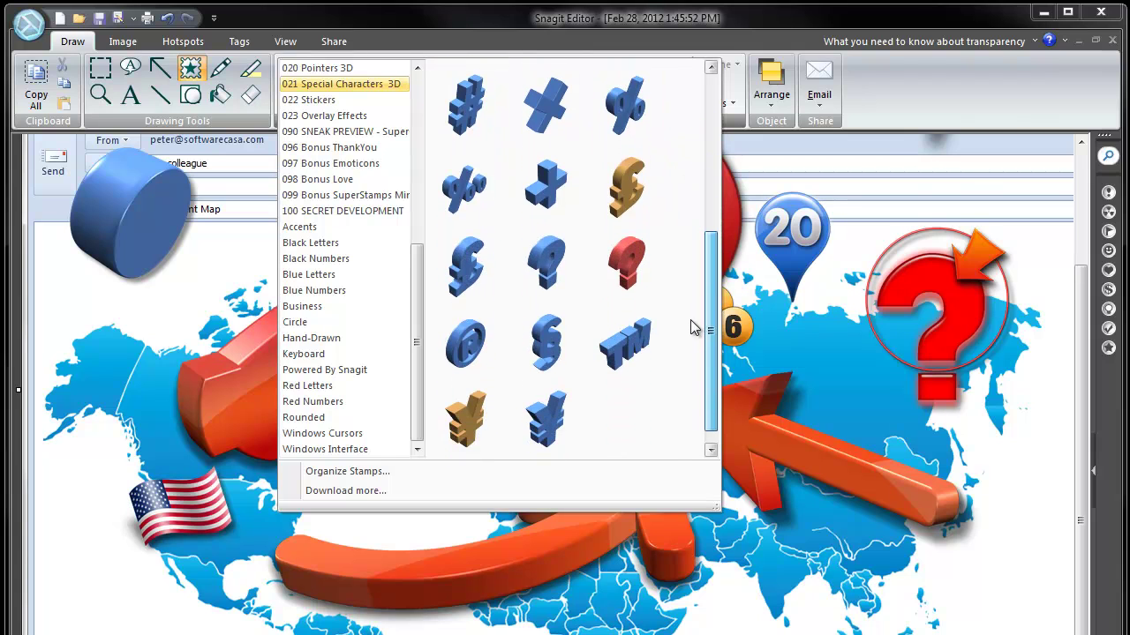
{"action": "left_click", "coordinate": [619, 258]}
{"action": "left_click", "coordinate": [469, 279]}
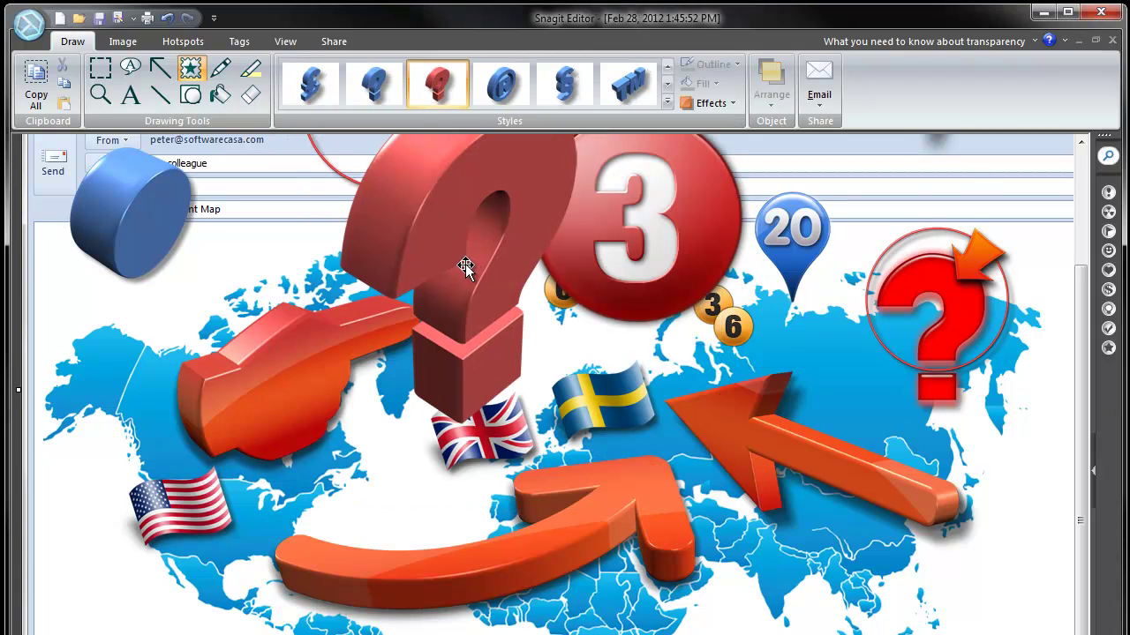
{"action": "left_click_drag", "start_coordinate": [485, 323], "coordinate": [446, 343]}
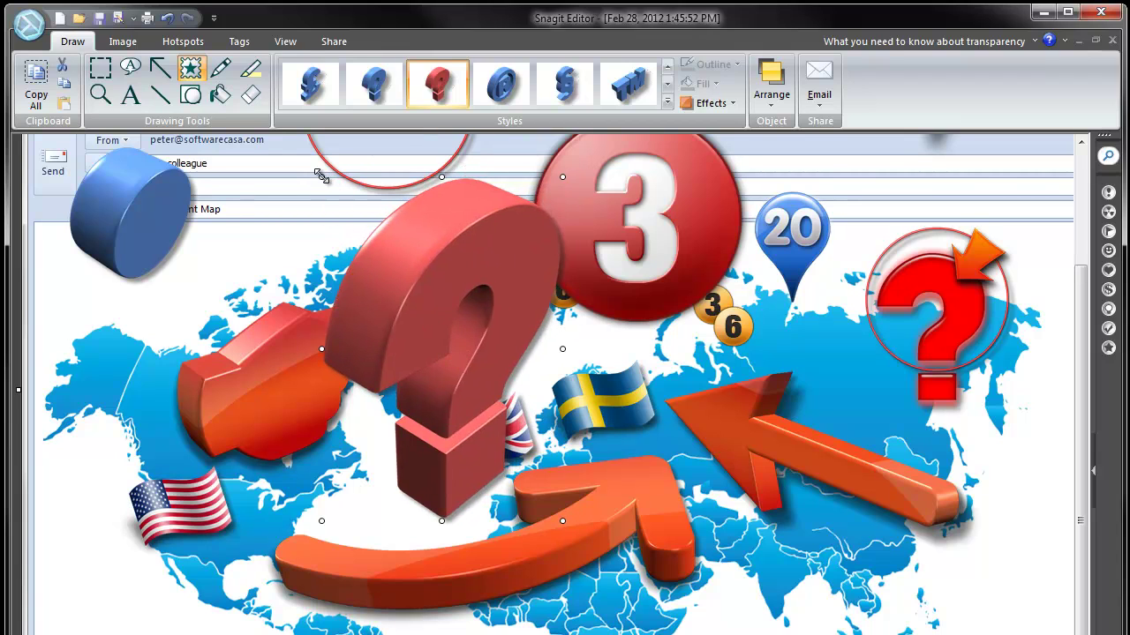
{"action": "left_click_drag", "start_coordinate": [321, 176], "coordinate": [465, 358]}
{"action": "left_click_drag", "start_coordinate": [521, 394], "coordinate": [263, 179]}
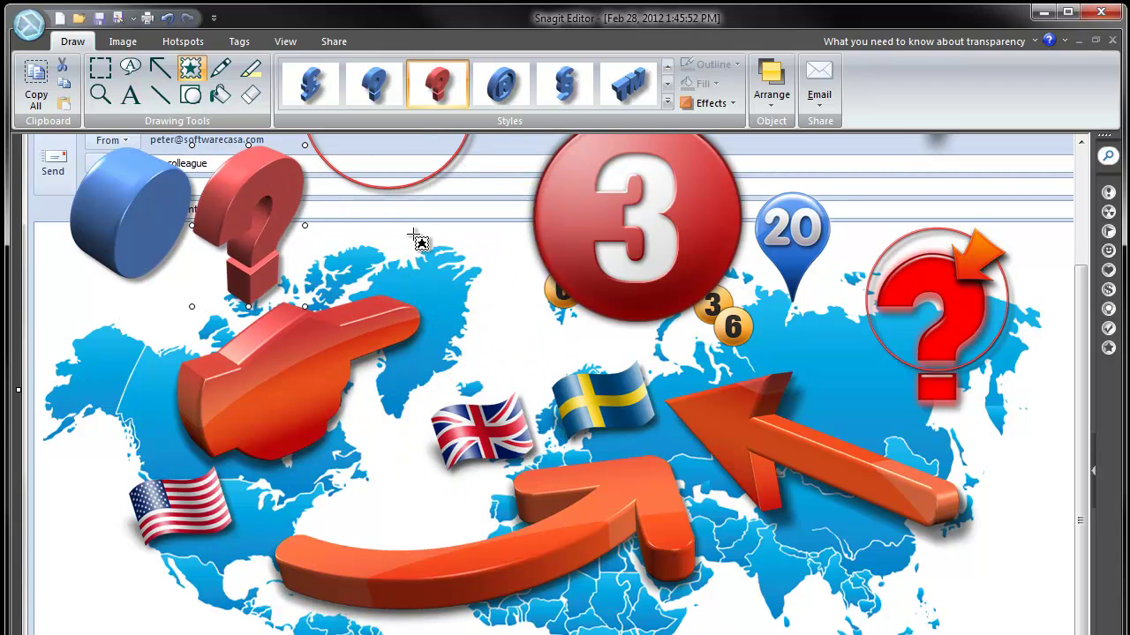
{"action": "left_click", "coordinate": [415, 237]}
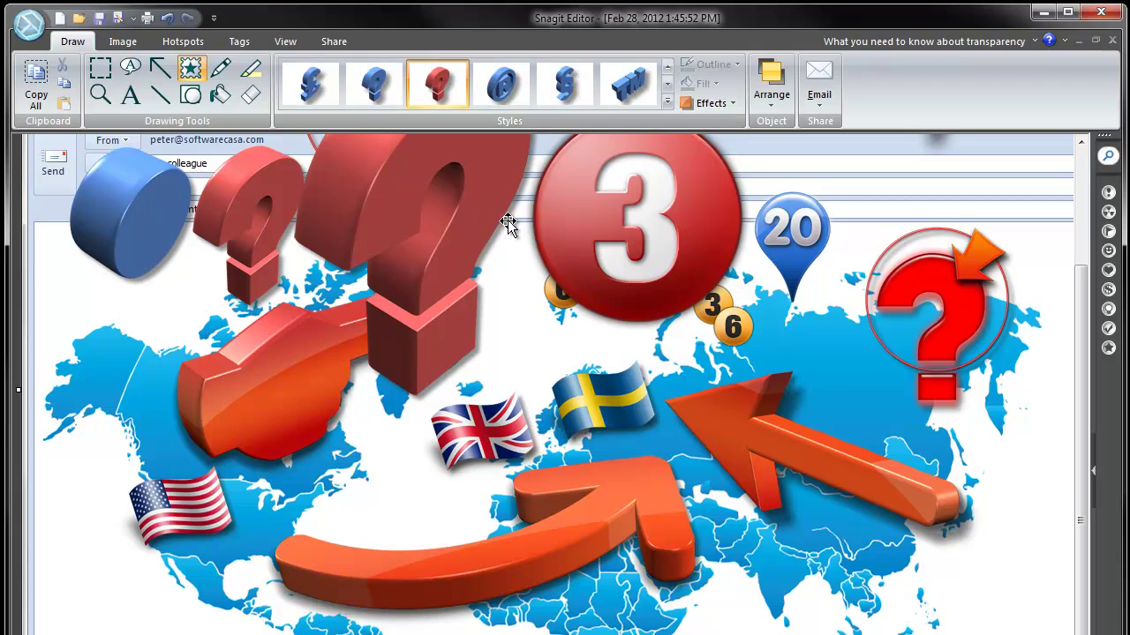
{"action": "left_click", "coordinate": [546, 342]}
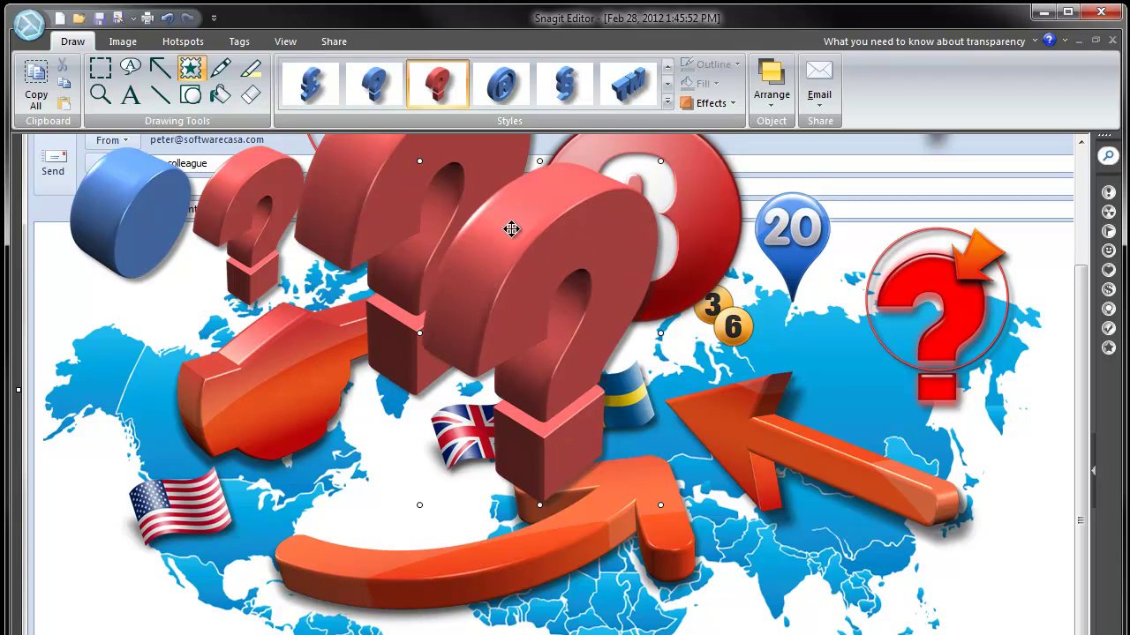
{"action": "key", "text": "ctrl+z"}
{"action": "key", "text": "ctrl+z"}
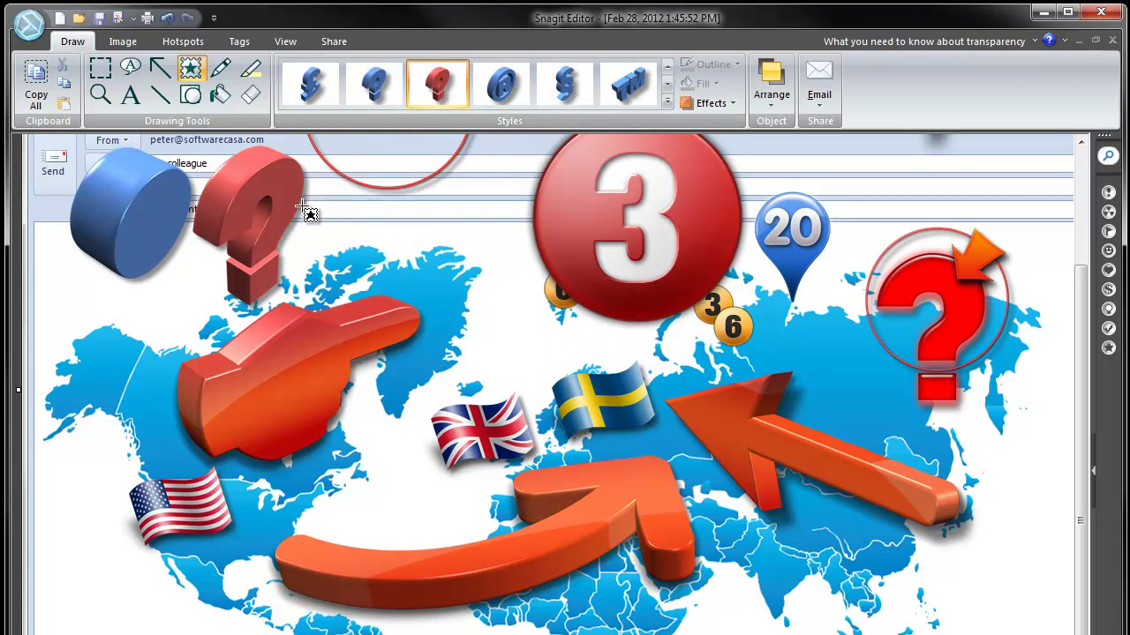
Undo the leftover red question mark and browse the sticker stamps in the full gallery.
{"action": "key", "text": "ctrl+z"}
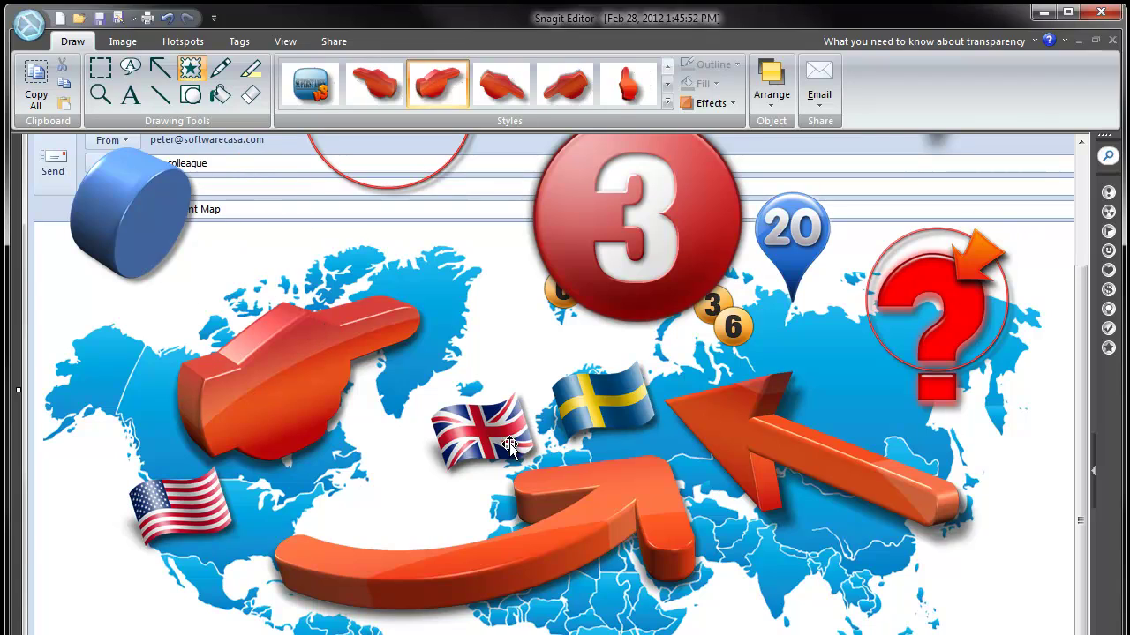
{"action": "key", "text": "ctrl+z"}
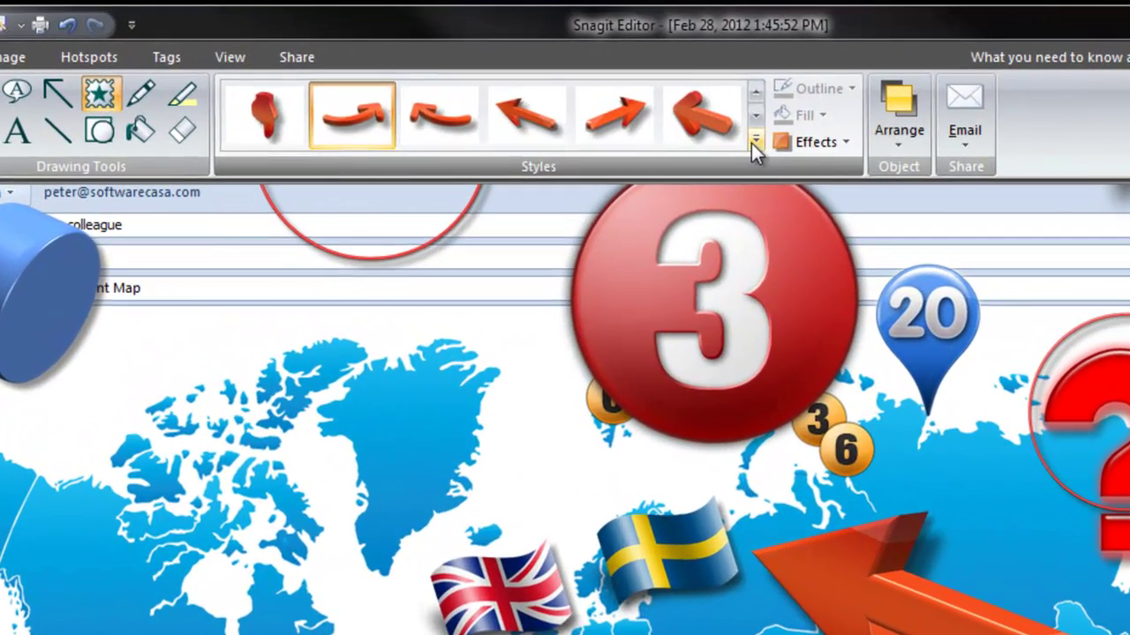
{"action": "left_click", "coordinate": [755, 142]}
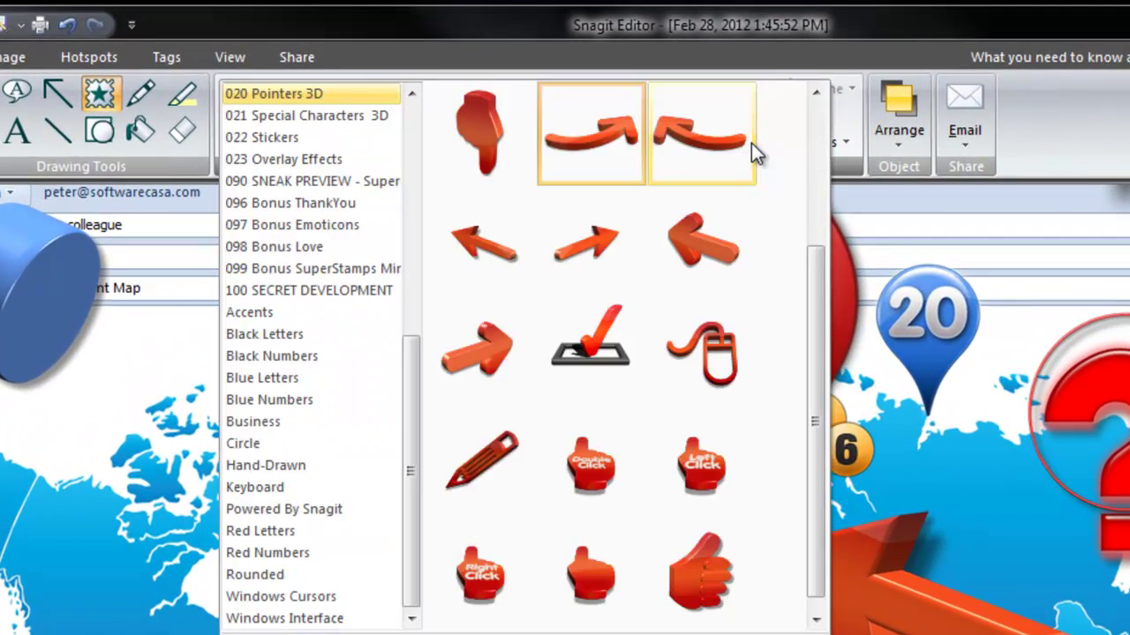
{"action": "left_click", "coordinate": [348, 116]}
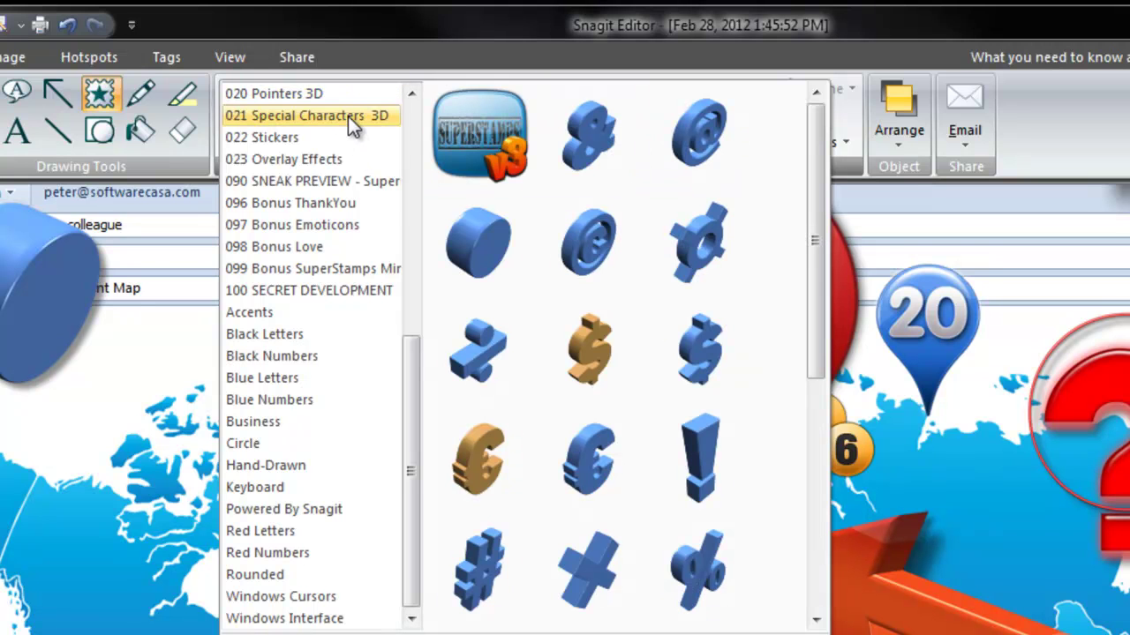
{"action": "left_click", "coordinate": [280, 138]}
{"action": "scroll", "coordinate": [815, 164], "scroll_direction": "down", "scroll_amount": 1}
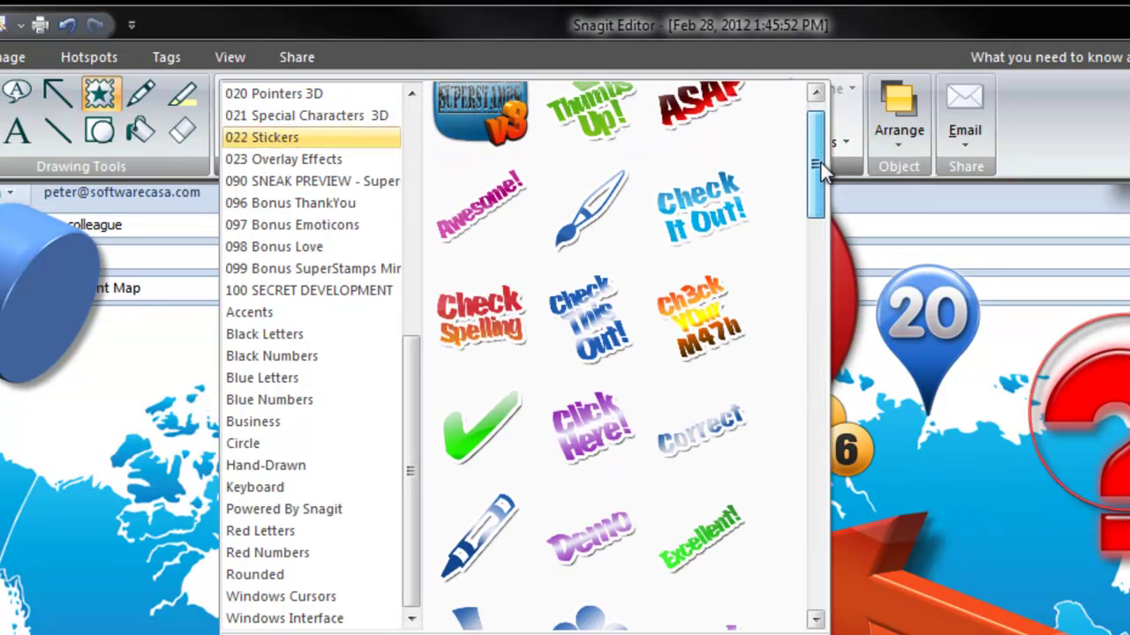
{"action": "left_click_drag", "start_coordinate": [821, 170], "coordinate": [810, 468]}
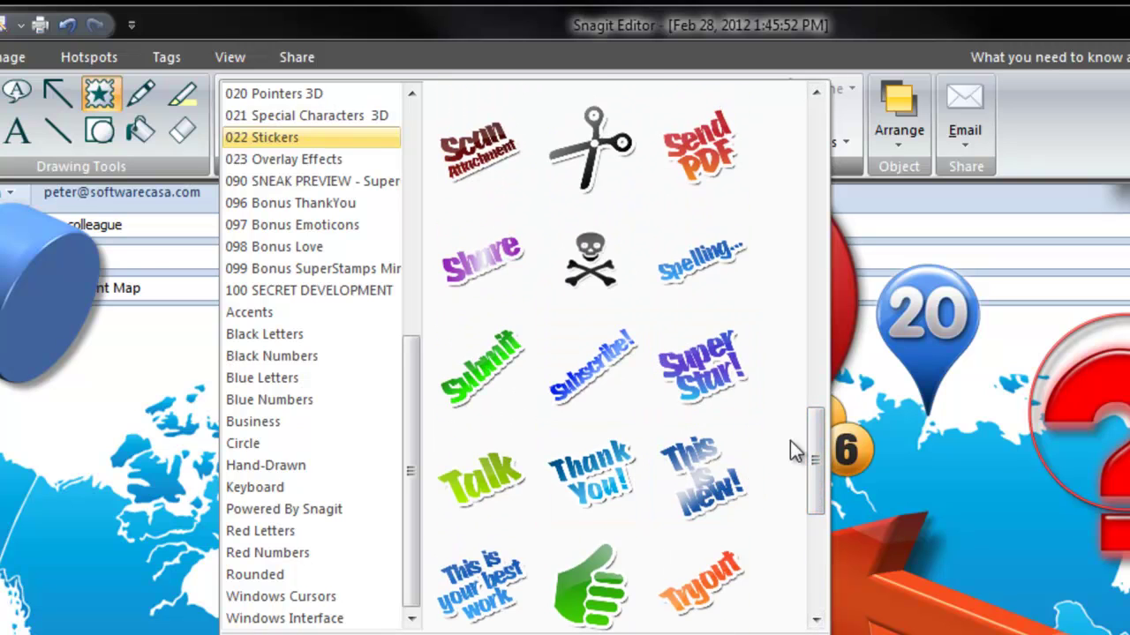
{"action": "left_click_drag", "start_coordinate": [816, 510], "coordinate": [803, 386]}
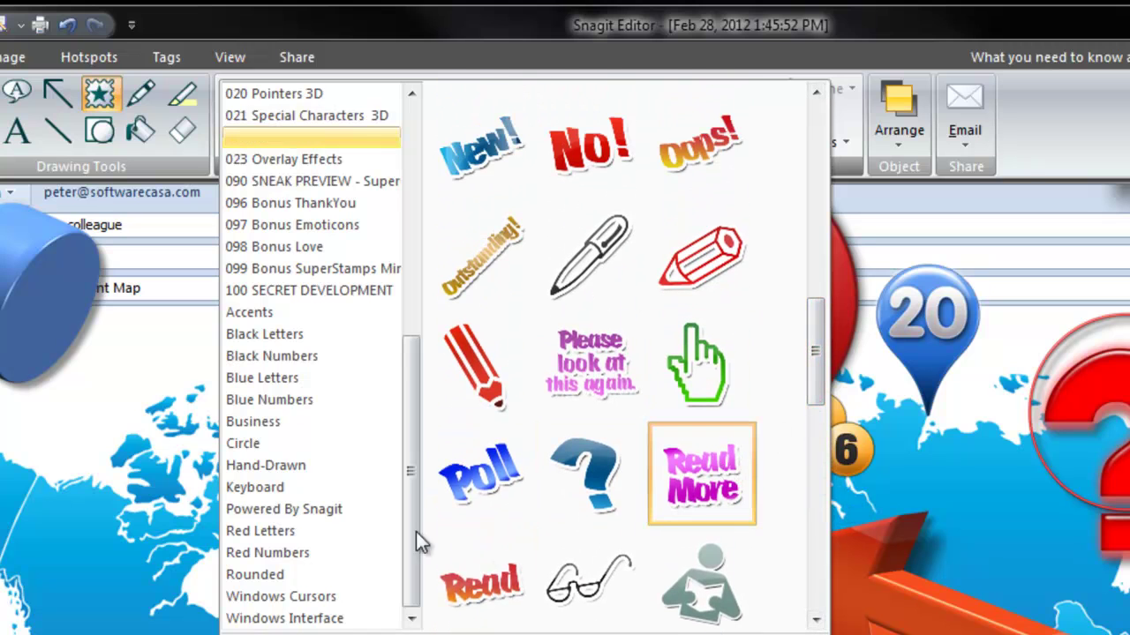
{"action": "left_click", "coordinate": [139, 485]}
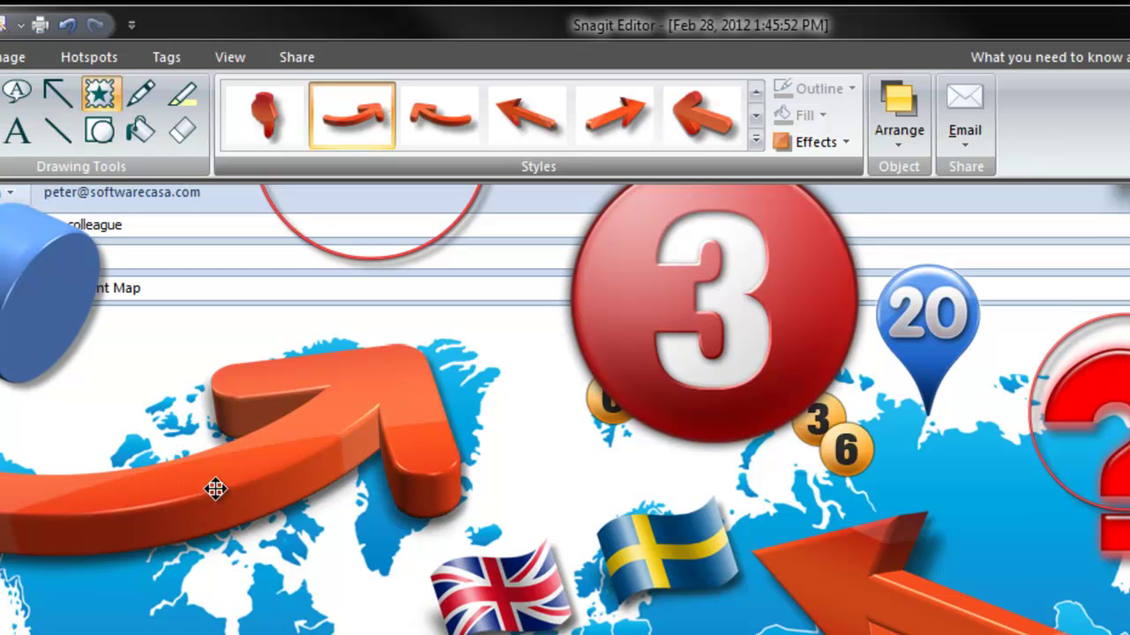
Stamp an ASAP sticker and a Check It Out! sticker from 022 Stickers on the map's left side.
{"action": "left_click", "coordinate": [754, 140]}
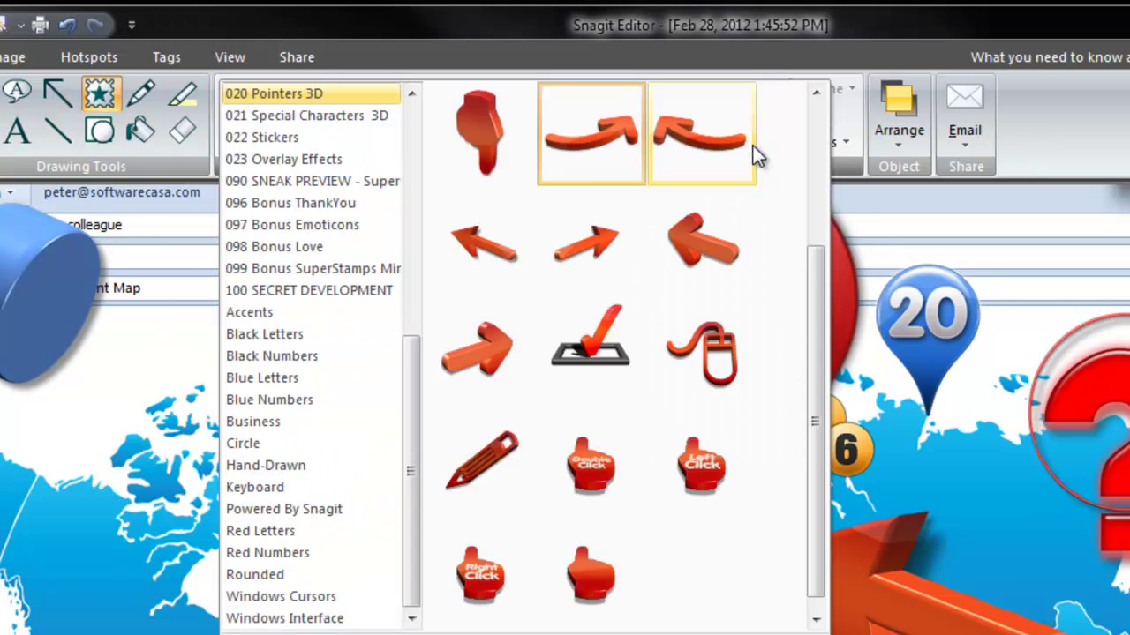
{"action": "left_click", "coordinate": [318, 181]}
{"action": "left_click", "coordinate": [296, 137]}
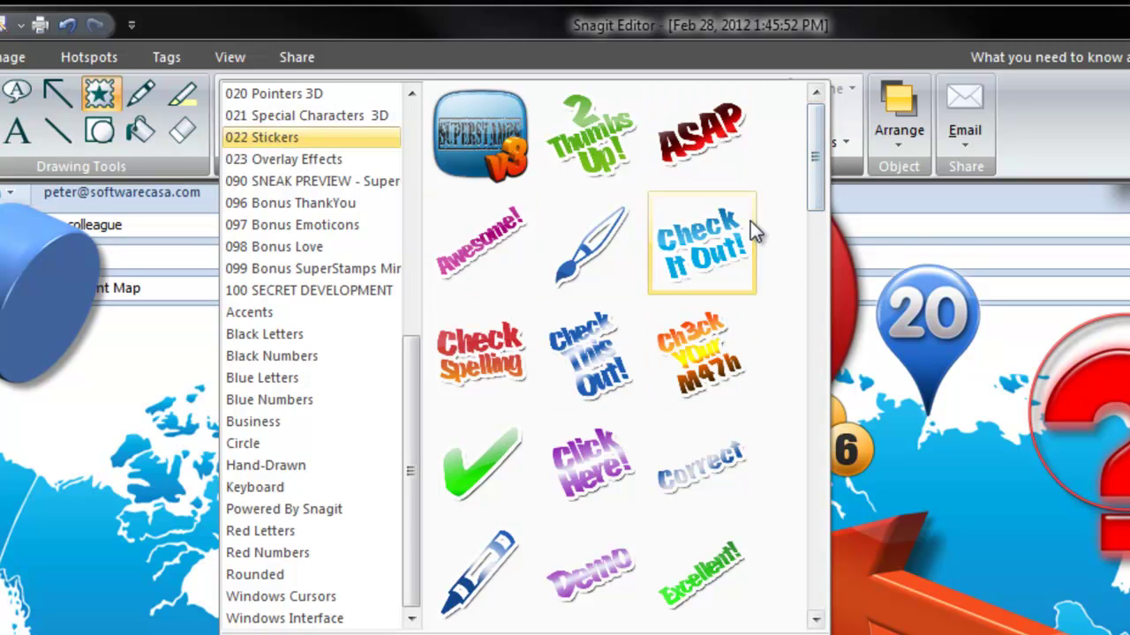
{"action": "left_click", "coordinate": [702, 132]}
{"action": "left_click", "coordinate": [239, 459]}
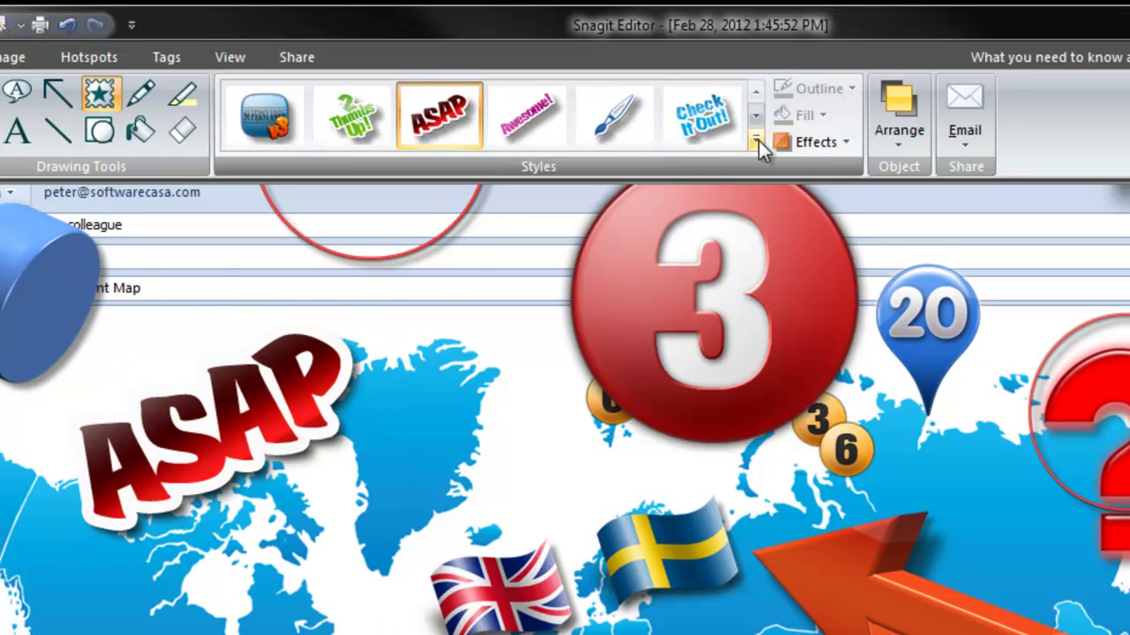
{"action": "left_click", "coordinate": [710, 123]}
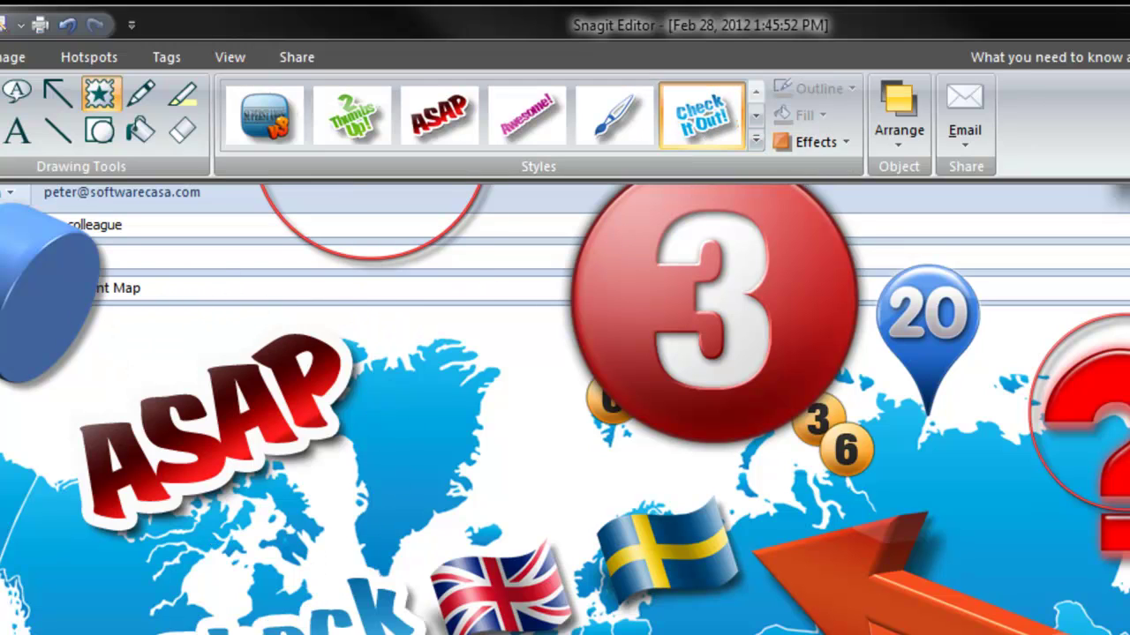
{"action": "left_click", "coordinate": [414, 466]}
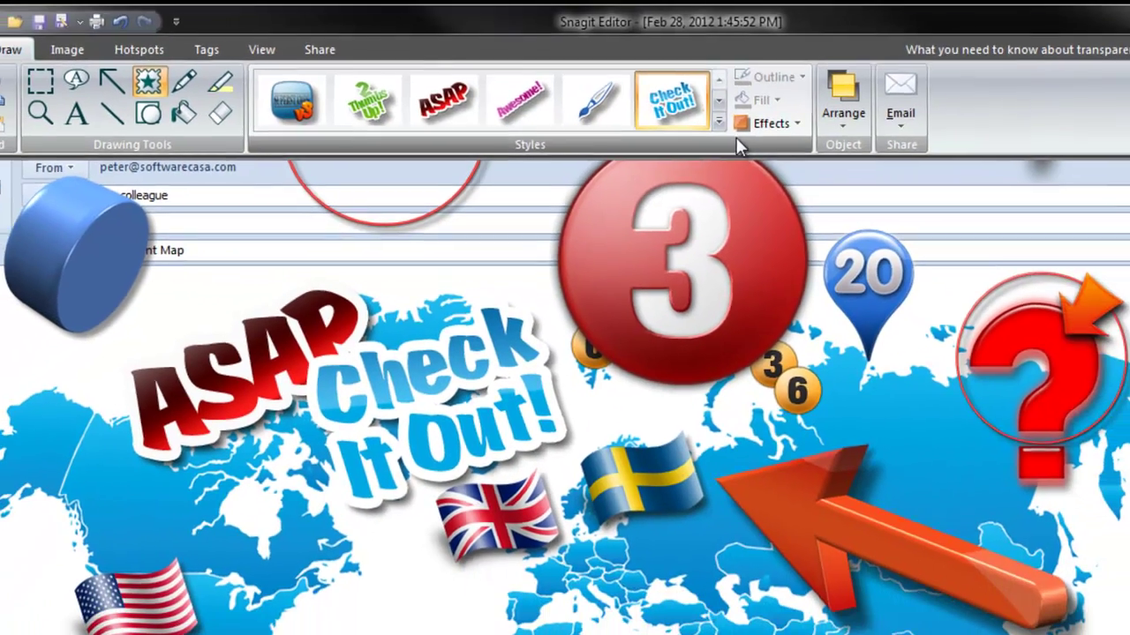
Place a Good Job! sticker from the Stickers gallery on the lower-left of the map.
{"action": "left_click", "coordinate": [755, 140]}
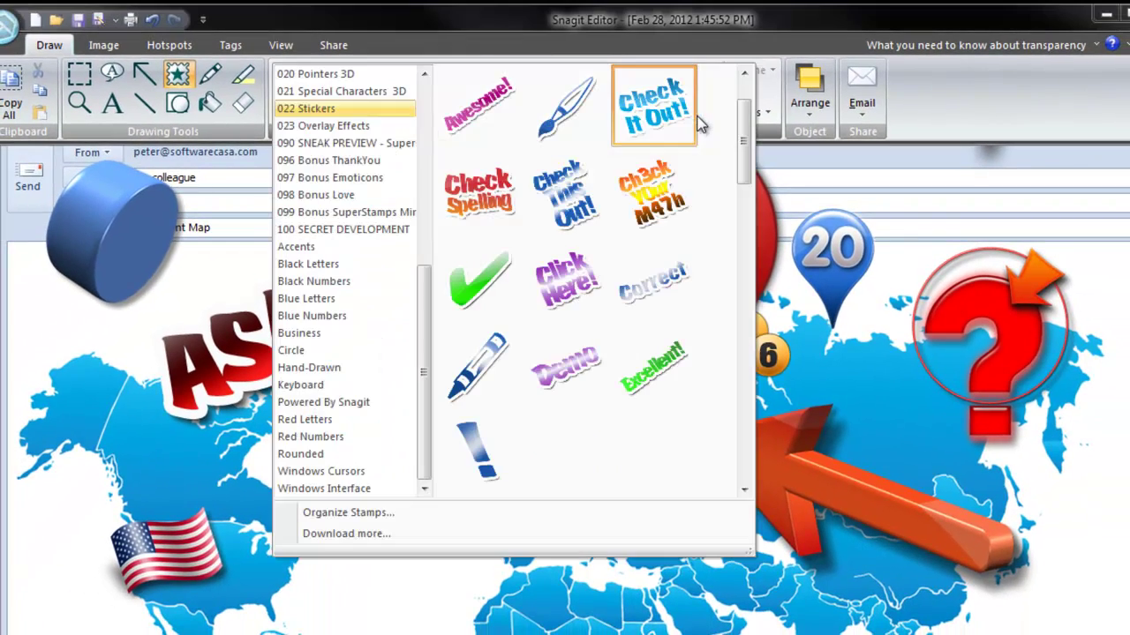
{"action": "left_click_drag", "start_coordinate": [746, 164], "coordinate": [733, 227]}
{"action": "left_click", "coordinate": [494, 190]}
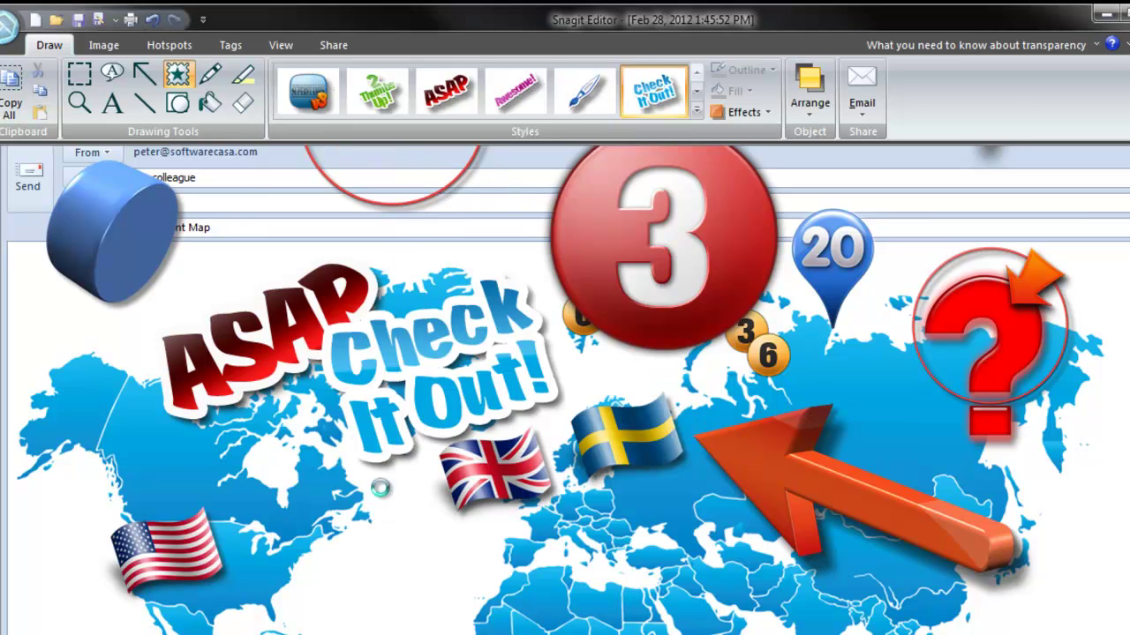
{"action": "left_click", "coordinate": [280, 563]}
{"action": "left_click_drag", "start_coordinate": [285, 566], "coordinate": [144, 528]}
{"action": "left_click", "coordinate": [336, 578]}
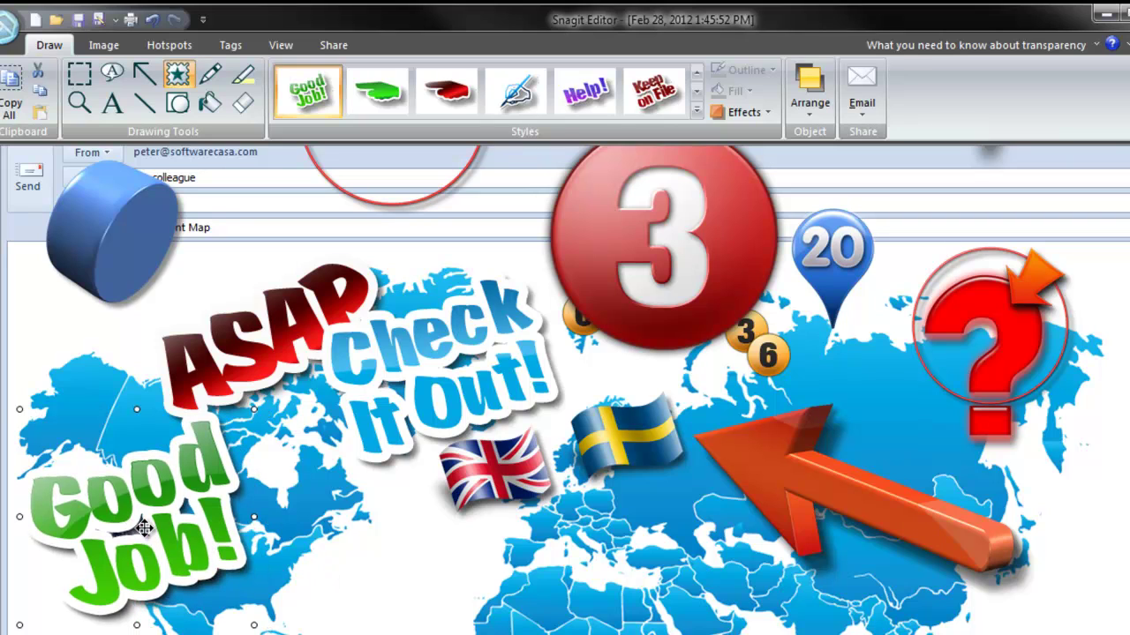
Give the Good Job! sticker a drop shadow preset and move it over the US flag.
{"action": "left_click", "coordinate": [759, 112]}
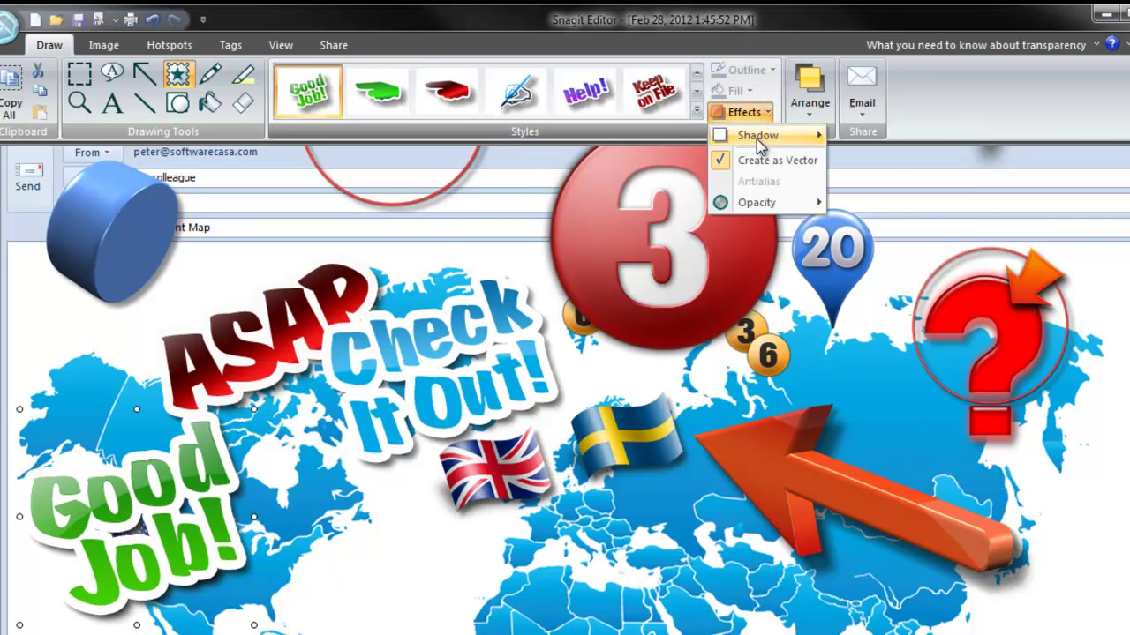
{"action": "mouse_move", "coordinate": [759, 137]}
{"action": "left_click", "coordinate": [856, 172]}
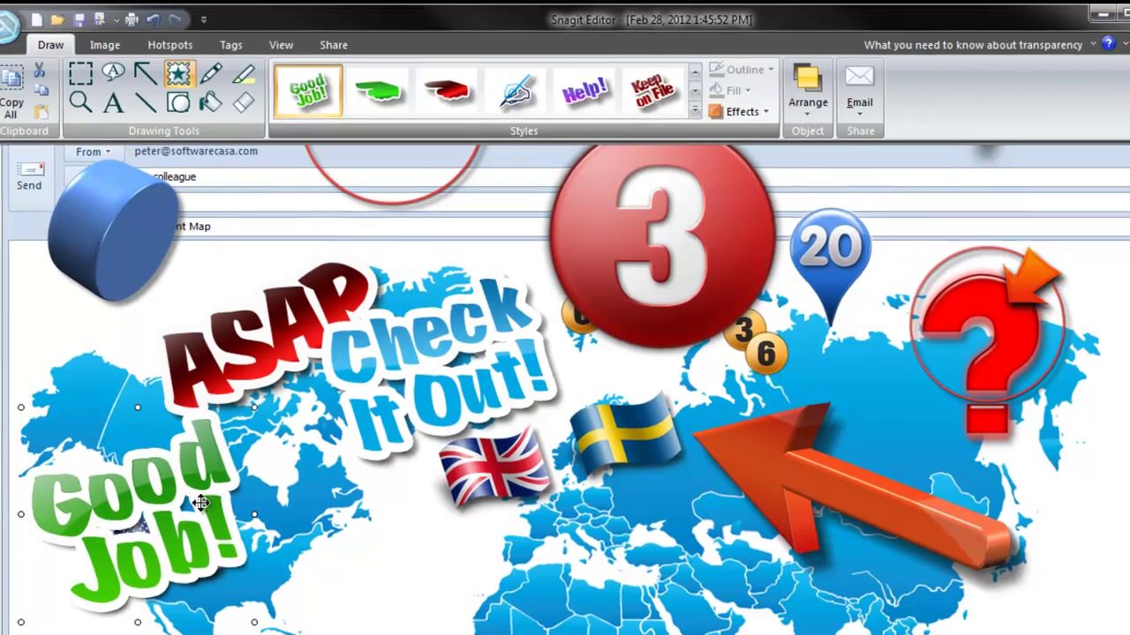
{"action": "left_click_drag", "start_coordinate": [172, 516], "coordinate": [463, 626]}
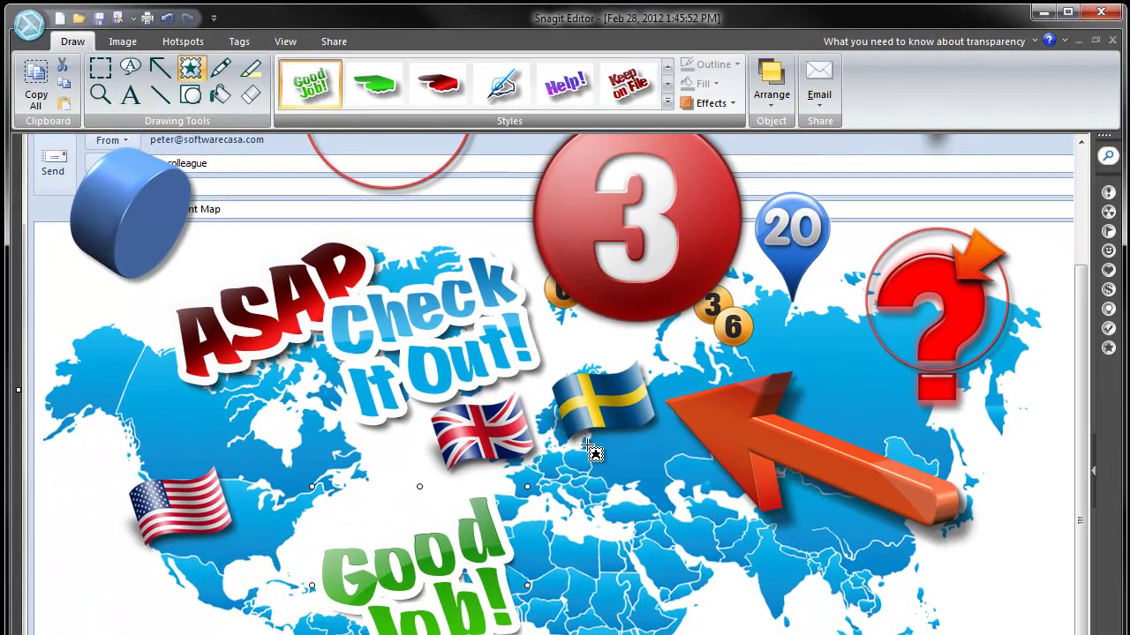
{"action": "left_click", "coordinate": [711, 103]}
{"action": "mouse_move", "coordinate": [726, 126]}
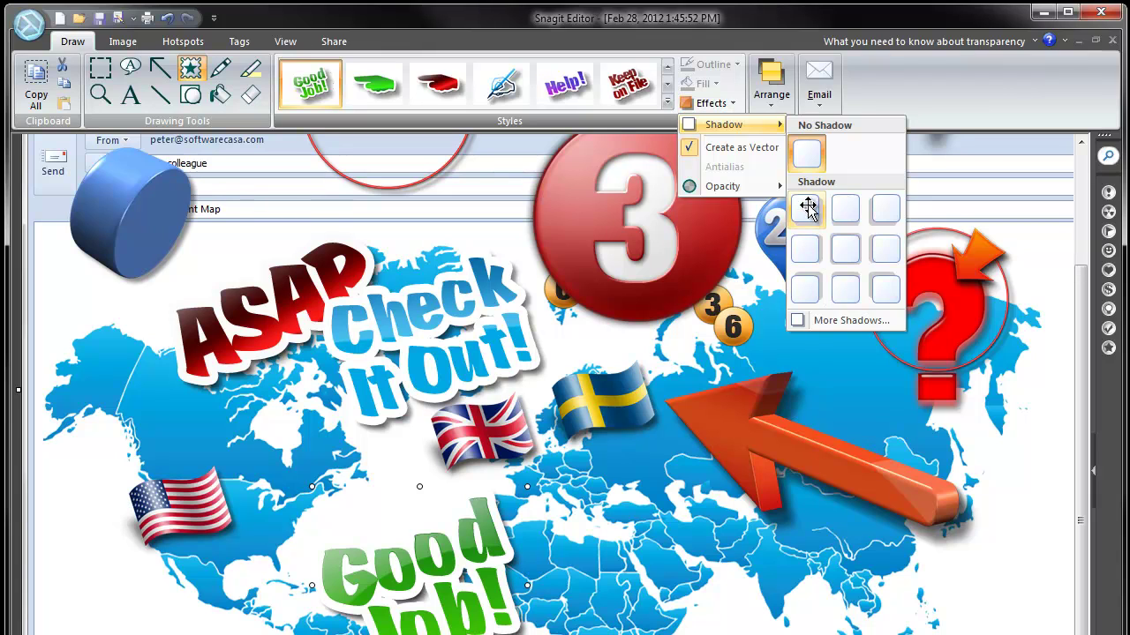
{"action": "left_click", "coordinate": [806, 209]}
{"action": "left_click_drag", "start_coordinate": [424, 596], "coordinate": [276, 485]}
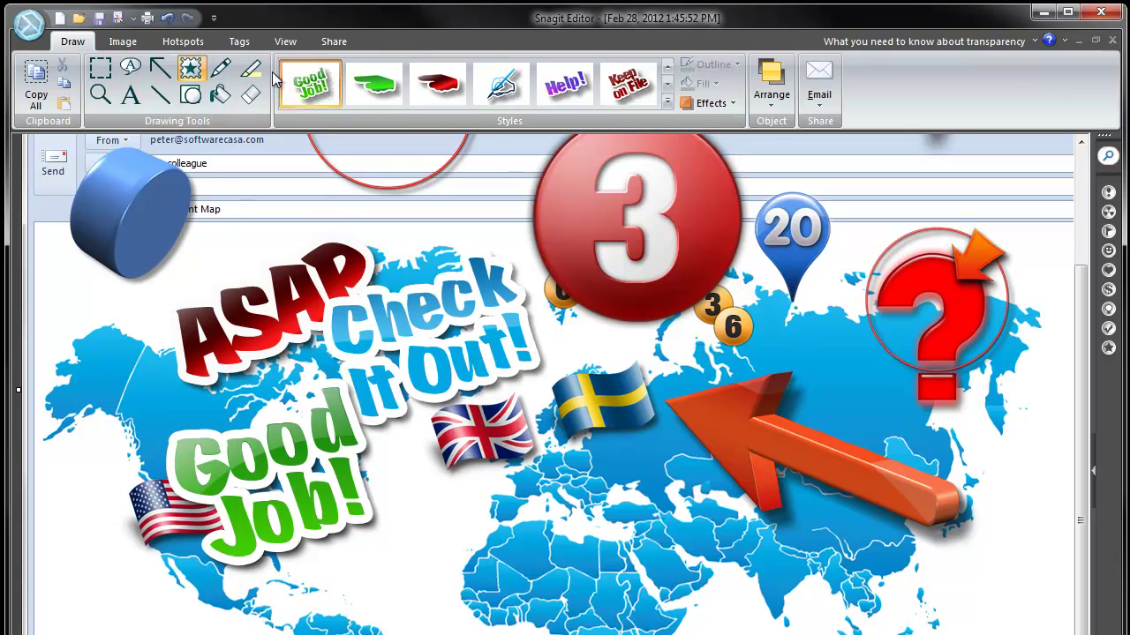
{"action": "left_click", "coordinate": [667, 103]}
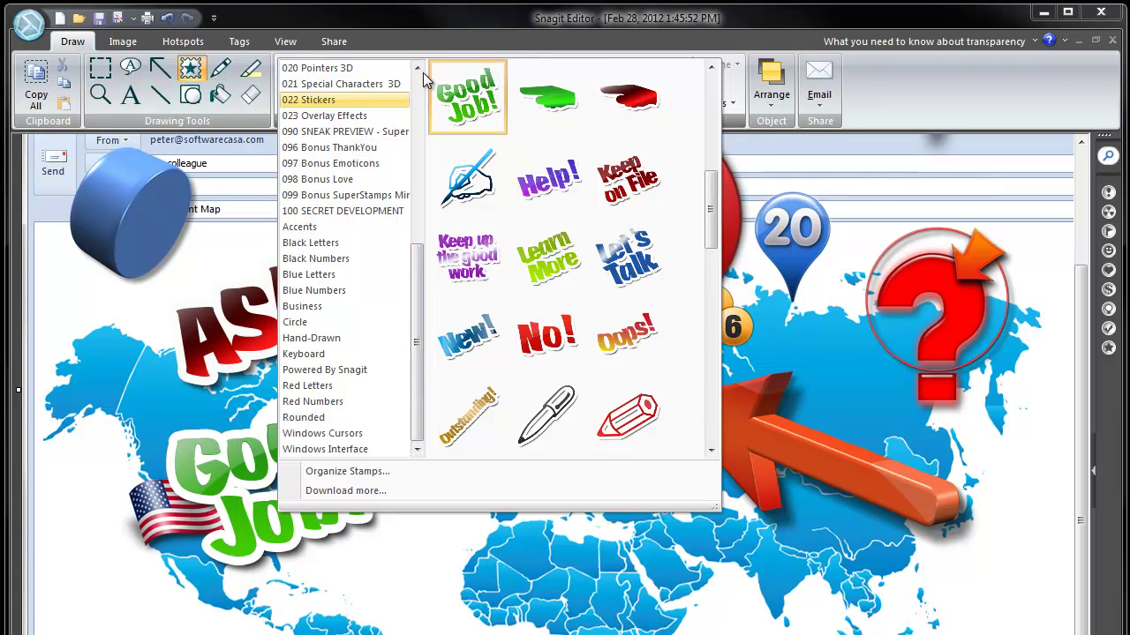
Add a gold streamers overlay, shrink it and position it over the Check It Out! sticker.
{"action": "left_click", "coordinate": [352, 116]}
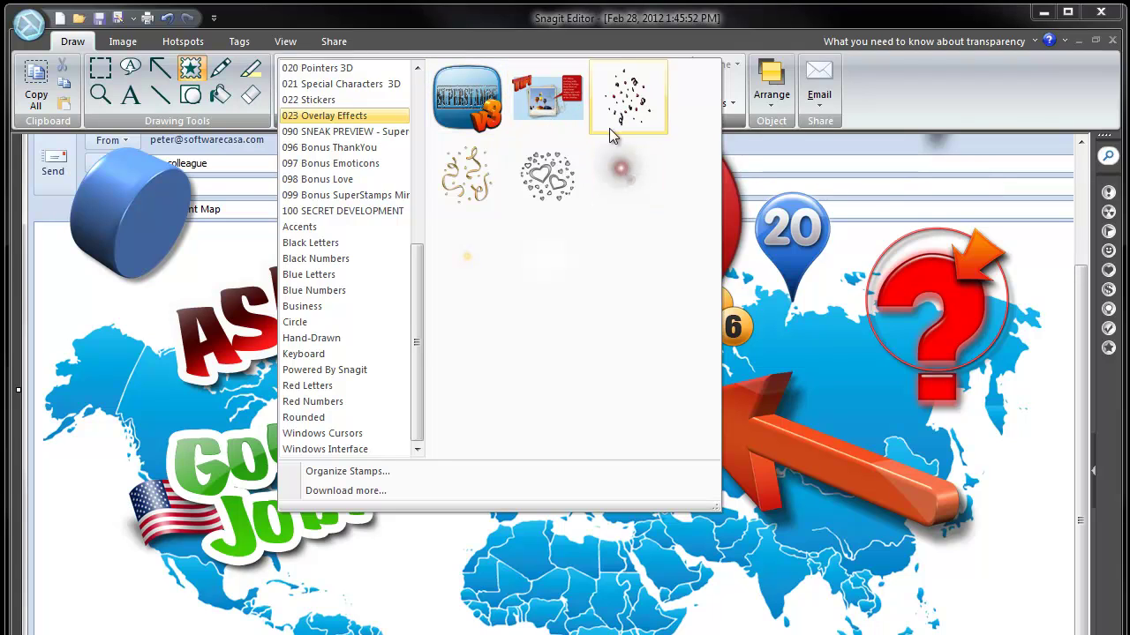
{"action": "left_click", "coordinate": [466, 174]}
{"action": "mouse_move", "coordinate": [427, 510]}
{"action": "left_mouse_down"}
{"action": "mouse_move", "coordinate": [441, 520]}
{"action": "mouse_move", "coordinate": [409, 474]}
{"action": "mouse_move", "coordinate": [426, 456]}
{"action": "left_mouse_up"}
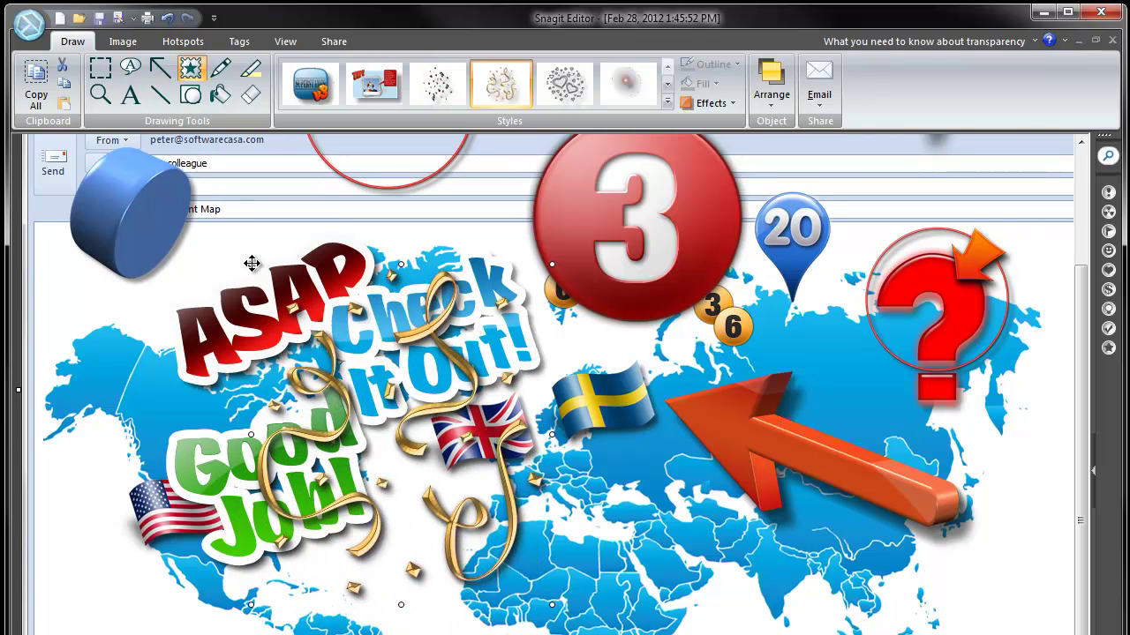
{"action": "left_click_drag", "start_coordinate": [248, 263], "coordinate": [406, 440]}
{"action": "mouse_move", "coordinate": [522, 509]}
{"action": "left_mouse_down"}
{"action": "mouse_move", "coordinate": [487, 326]}
{"action": "mouse_move", "coordinate": [514, 306]}
{"action": "mouse_move", "coordinate": [527, 338]}
{"action": "left_mouse_up"}
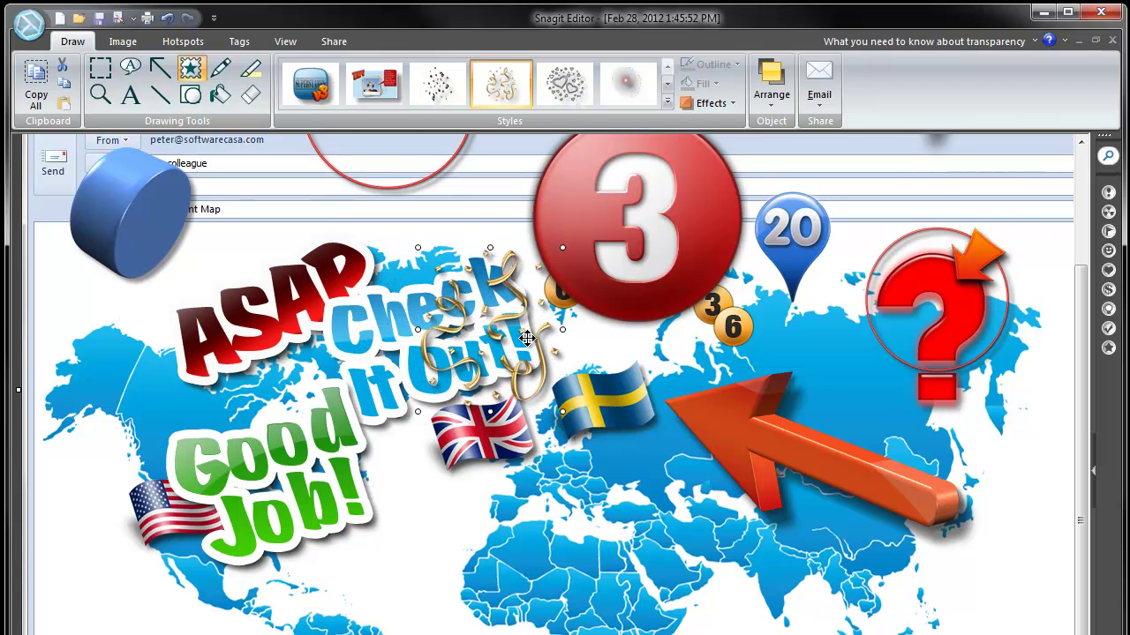
Add a lens-flare sparkle overlay and position it on the map near the UK flag.
{"action": "left_click", "coordinate": [625, 89]}
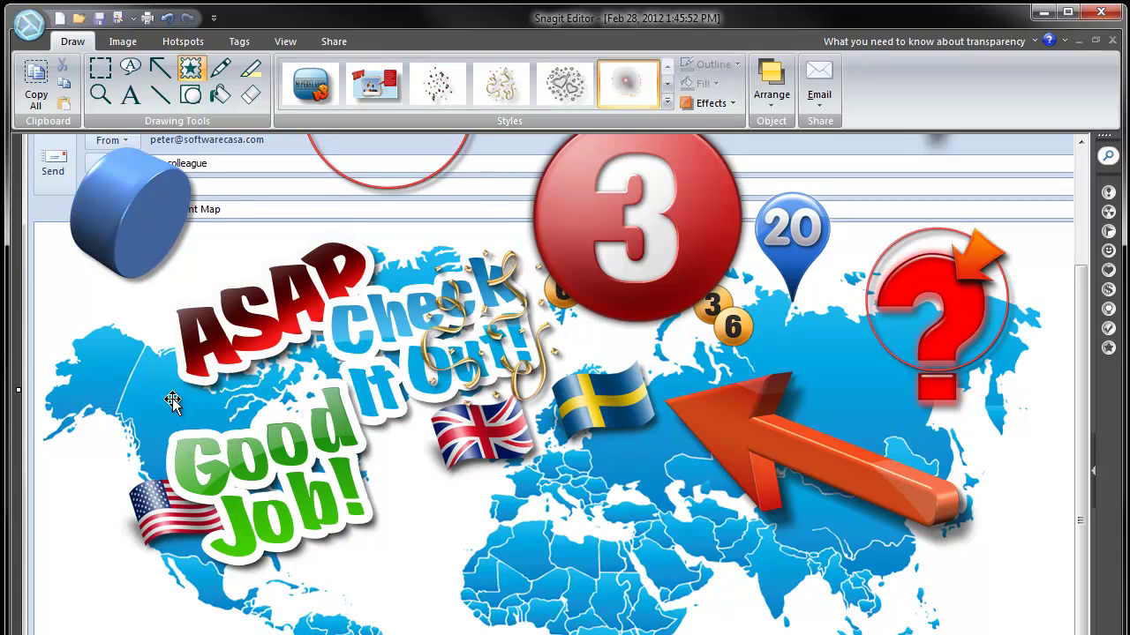
{"action": "left_click", "coordinate": [106, 329]}
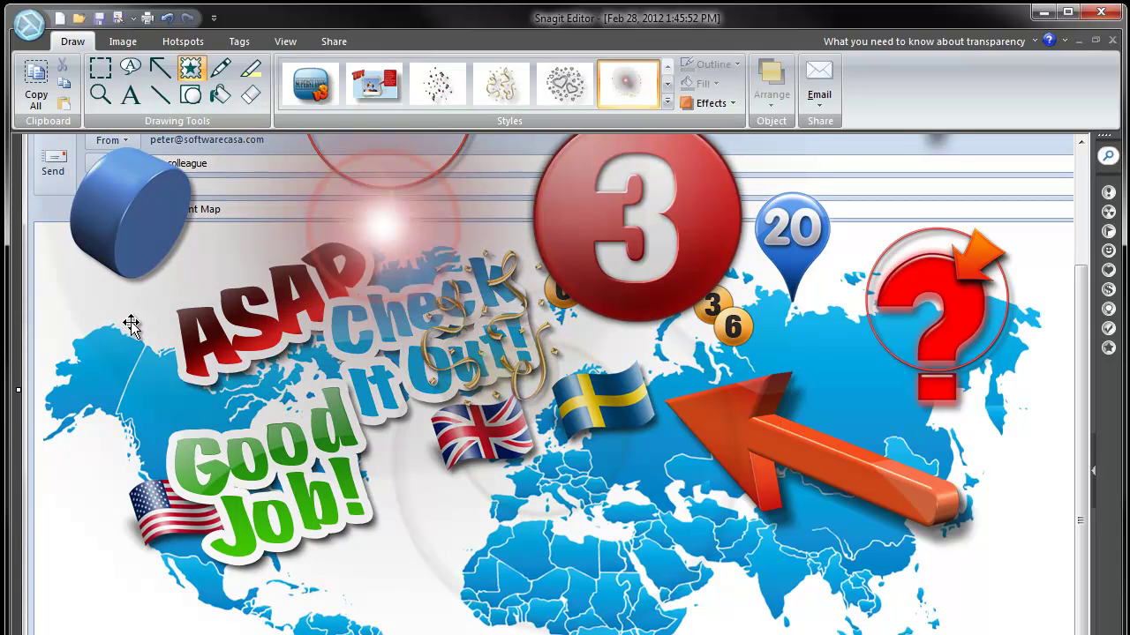
{"action": "left_click_drag", "start_coordinate": [234, 377], "coordinate": [366, 534]}
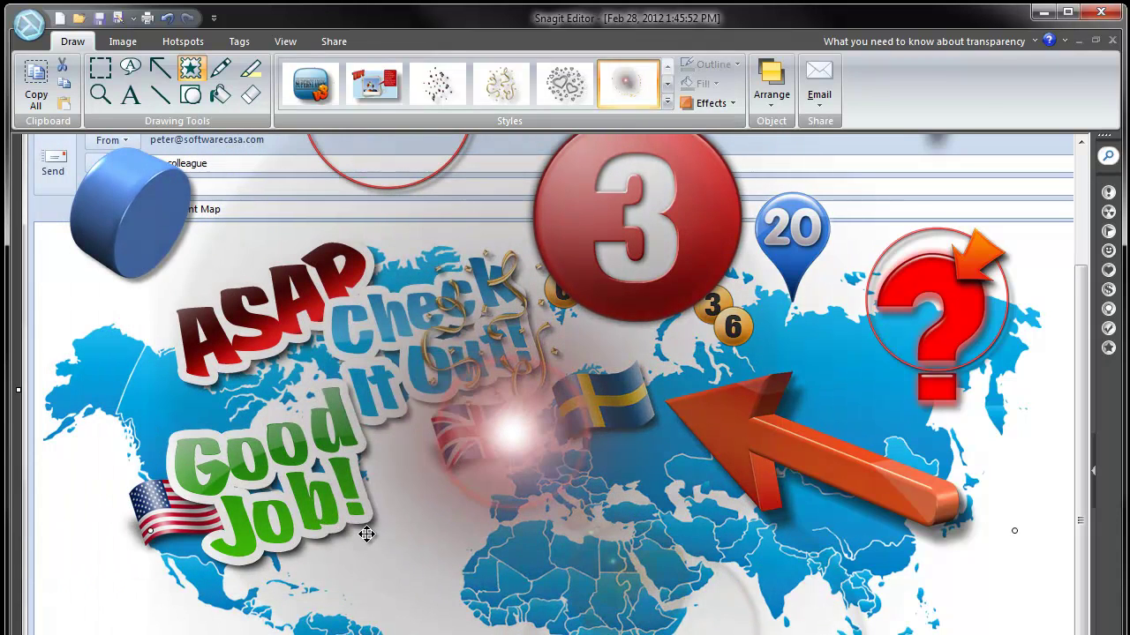
{"action": "left_click_drag", "start_coordinate": [426, 459], "coordinate": [422, 535]}
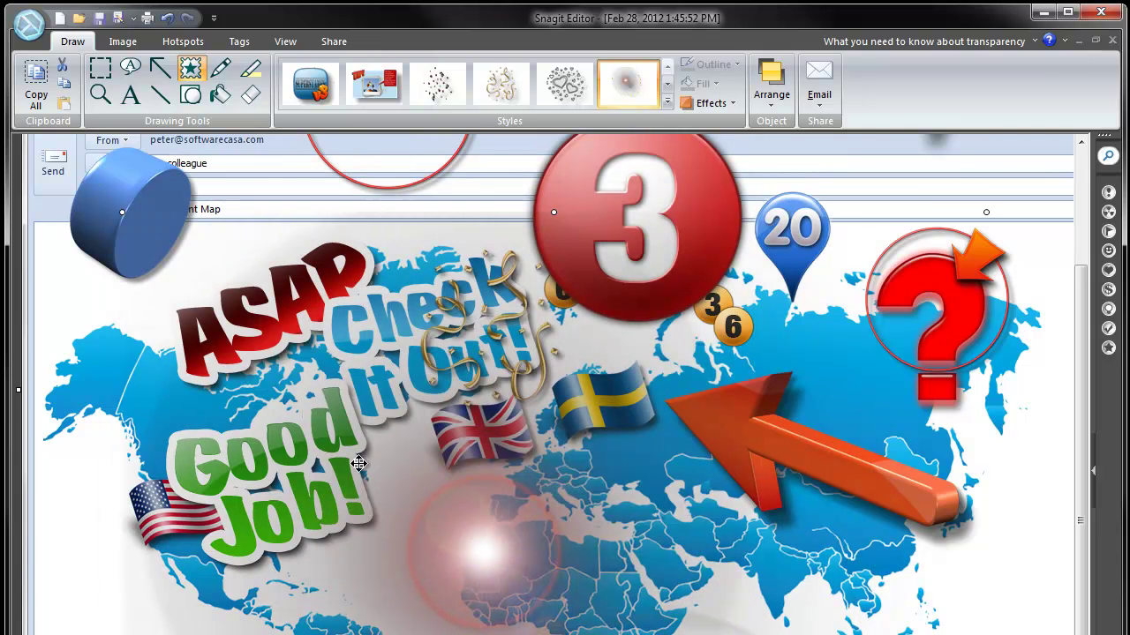
{"action": "left_click_drag", "start_coordinate": [123, 215], "coordinate": [77, 142]}
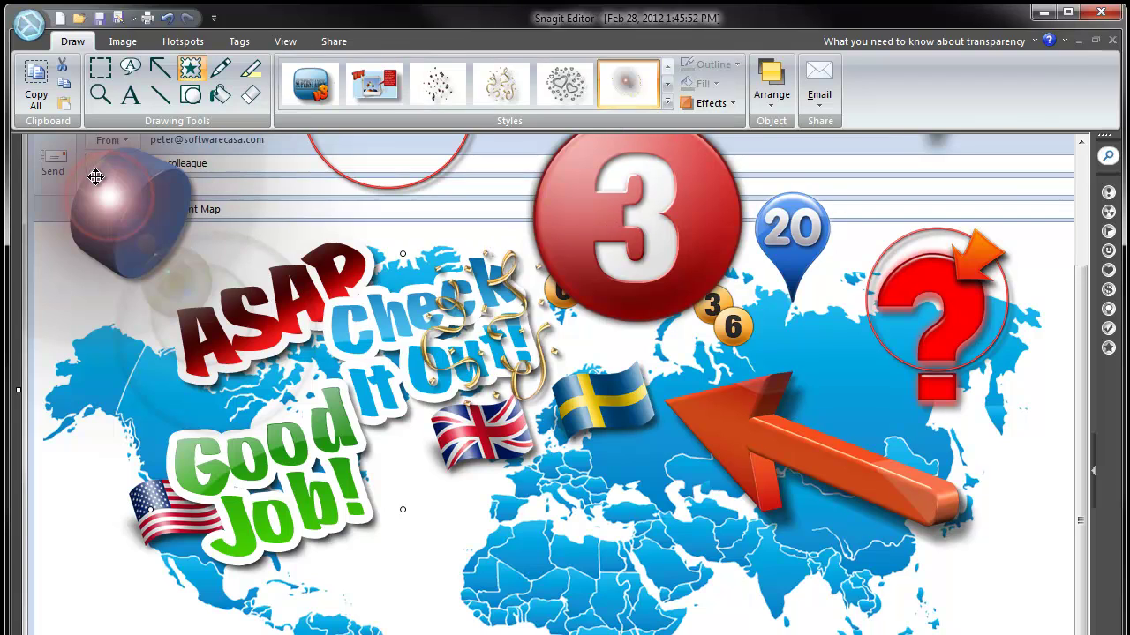
Make the blue cylinder stamp partly transparent through its effect options.
{"action": "left_click", "coordinate": [711, 104]}
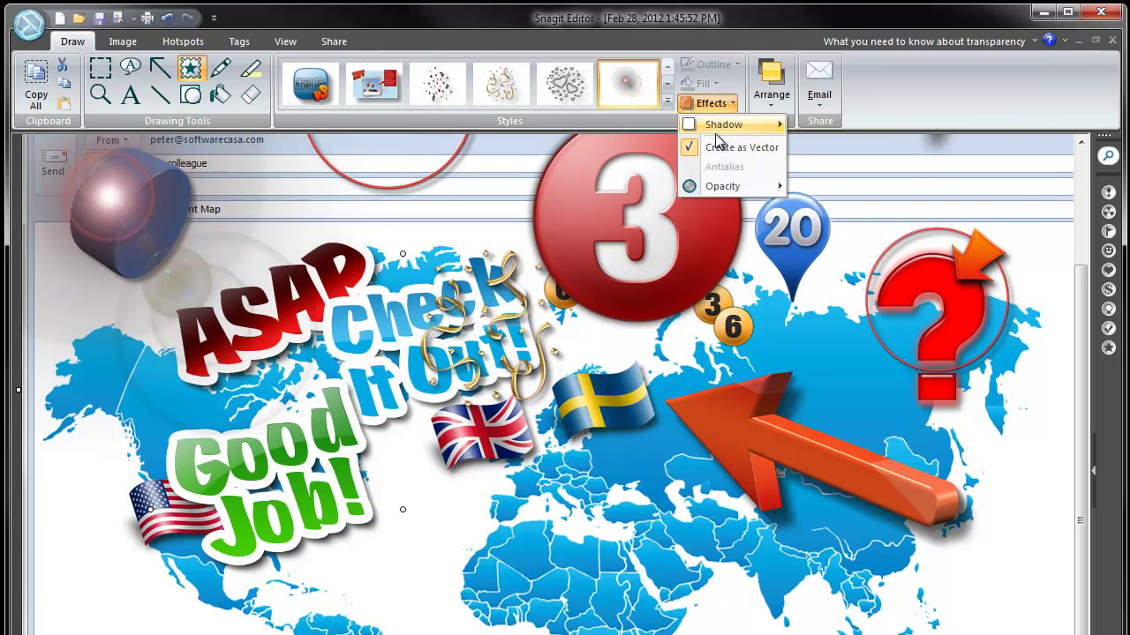
{"action": "mouse_move", "coordinate": [722, 192]}
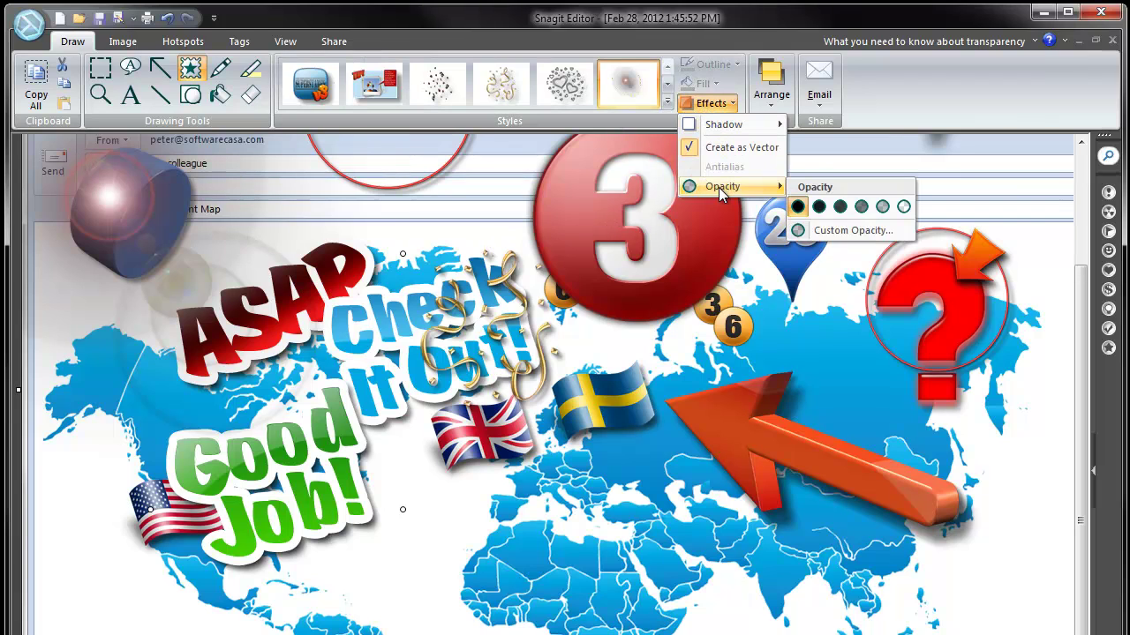
{"action": "left_click", "coordinate": [864, 210]}
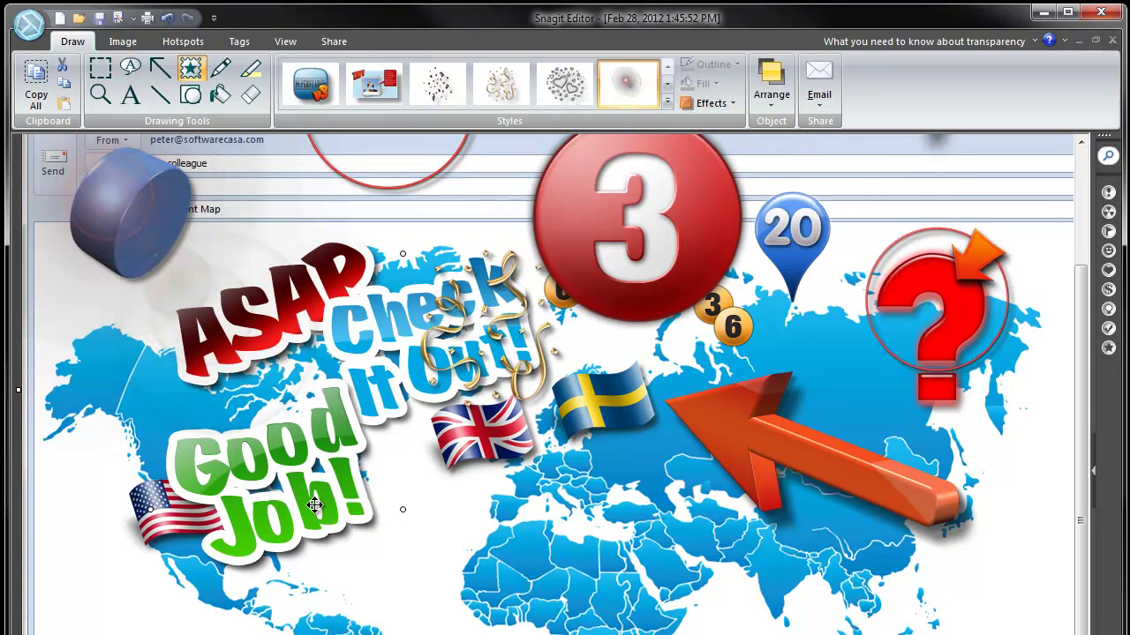
Delete the faint translucent overlay and move the Good Job sticker lower, below the US flag.
{"action": "left_click_drag", "start_coordinate": [315, 505], "coordinate": [394, 444]}
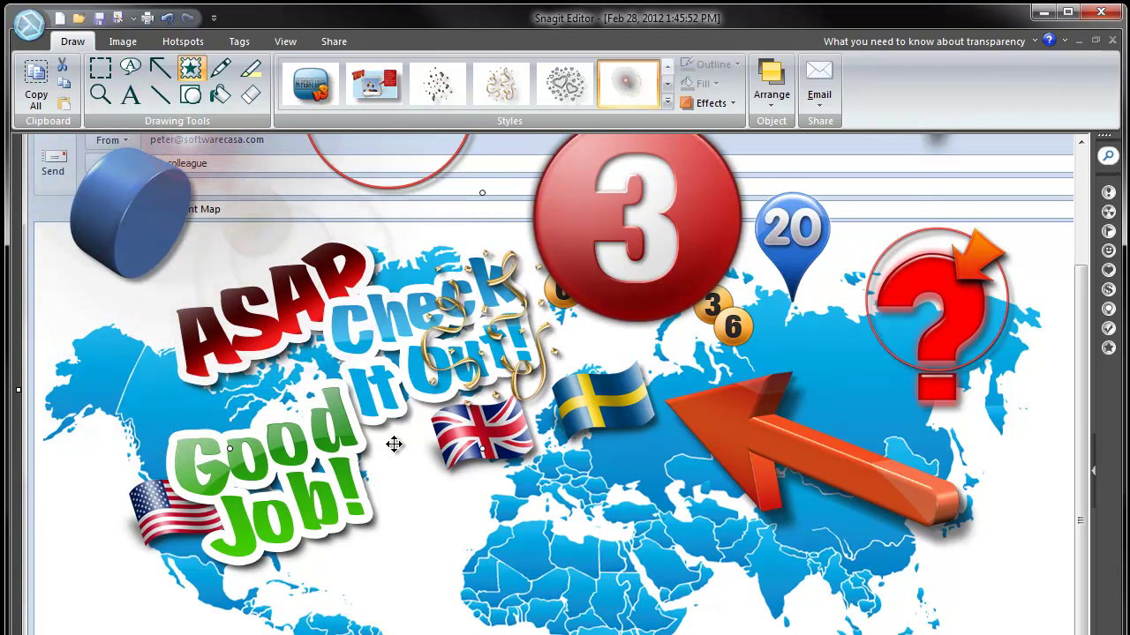
{"action": "key", "text": "Delete"}
{"action": "left_click_drag", "start_coordinate": [308, 566], "coordinate": [353, 634]}
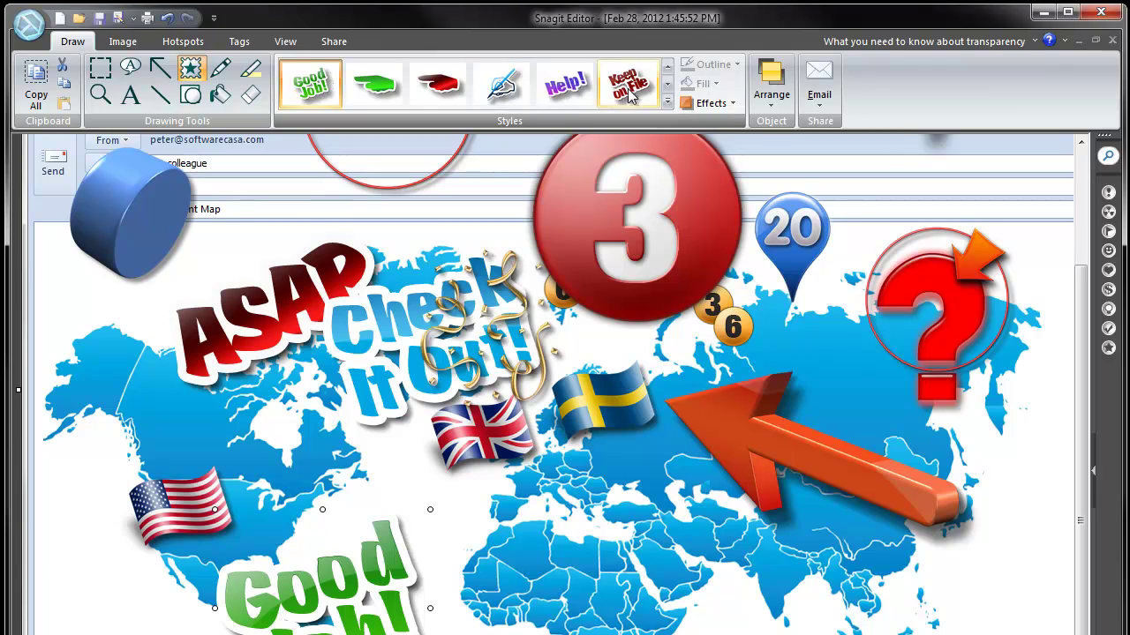
Stamp a small yellow glow from 023 Overlay Effects near the Good Job sticker.
{"action": "left_click", "coordinate": [668, 102]}
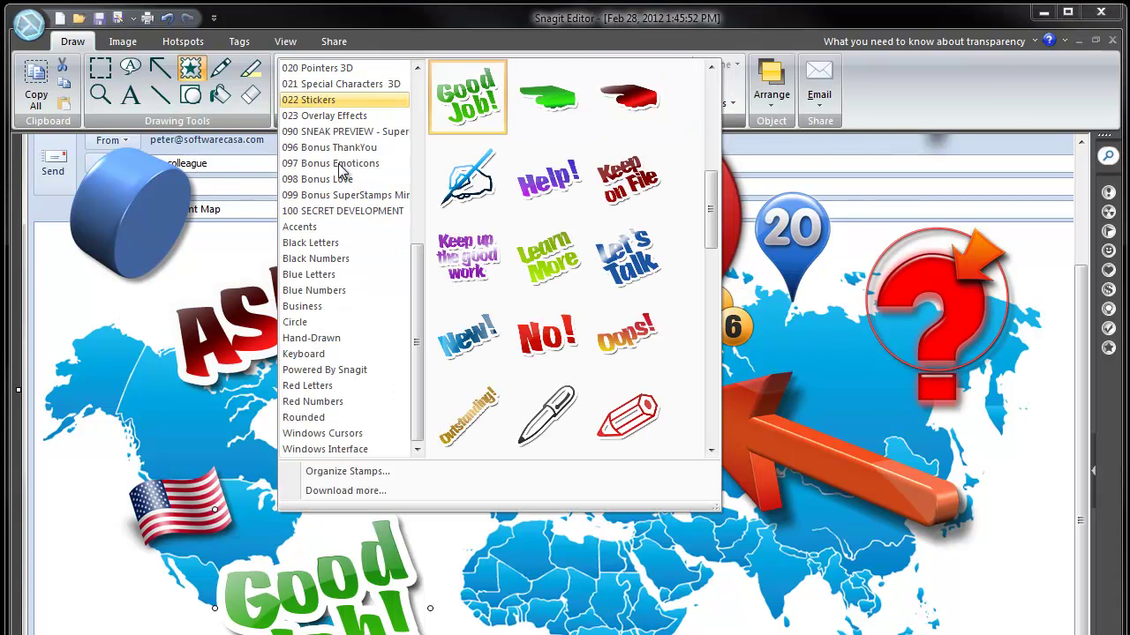
{"action": "left_click", "coordinate": [344, 117]}
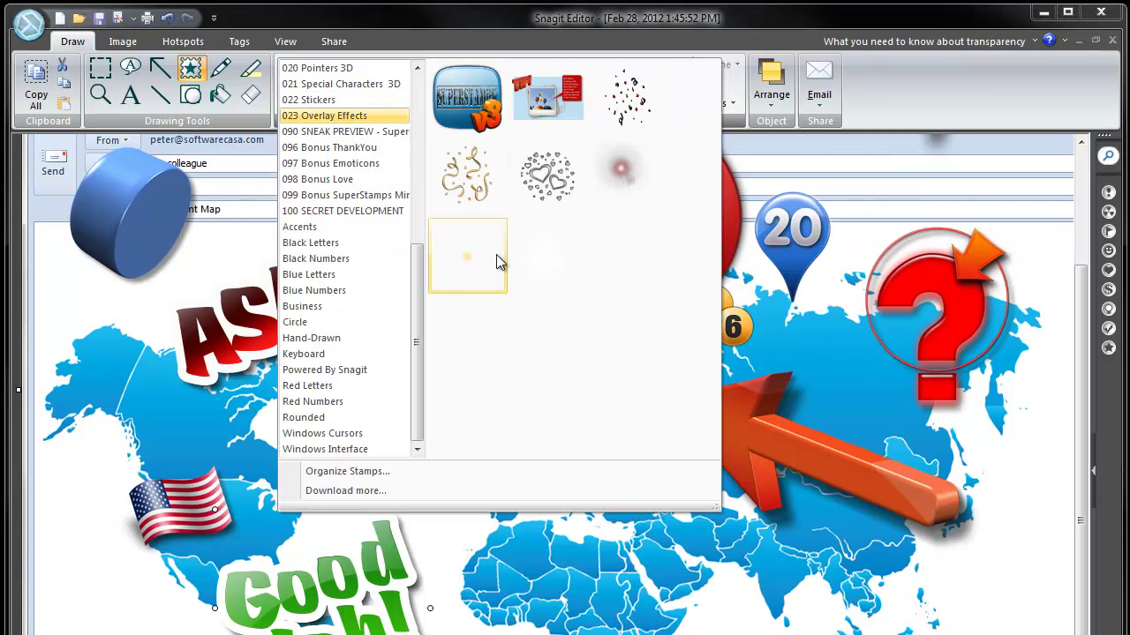
{"action": "left_click", "coordinate": [466, 265]}
{"action": "left_click", "coordinate": [339, 534]}
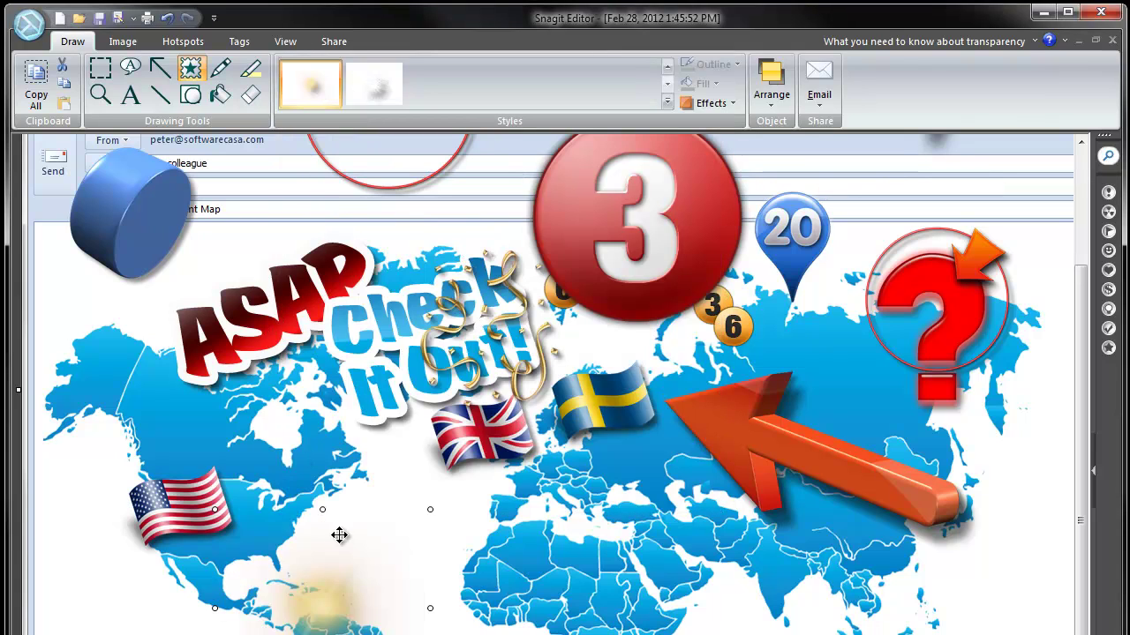
{"action": "left_click_drag", "start_coordinate": [324, 618], "coordinate": [417, 581]}
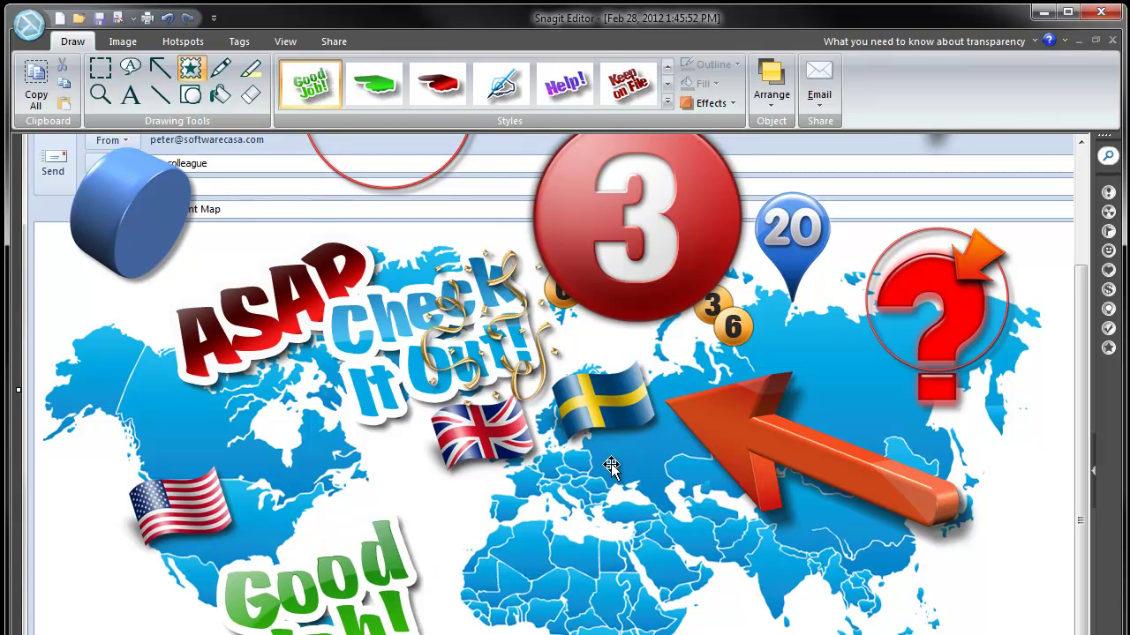
Add a second small glow above the Good Job sticker with No Shadow.
{"action": "left_click", "coordinate": [667, 102]}
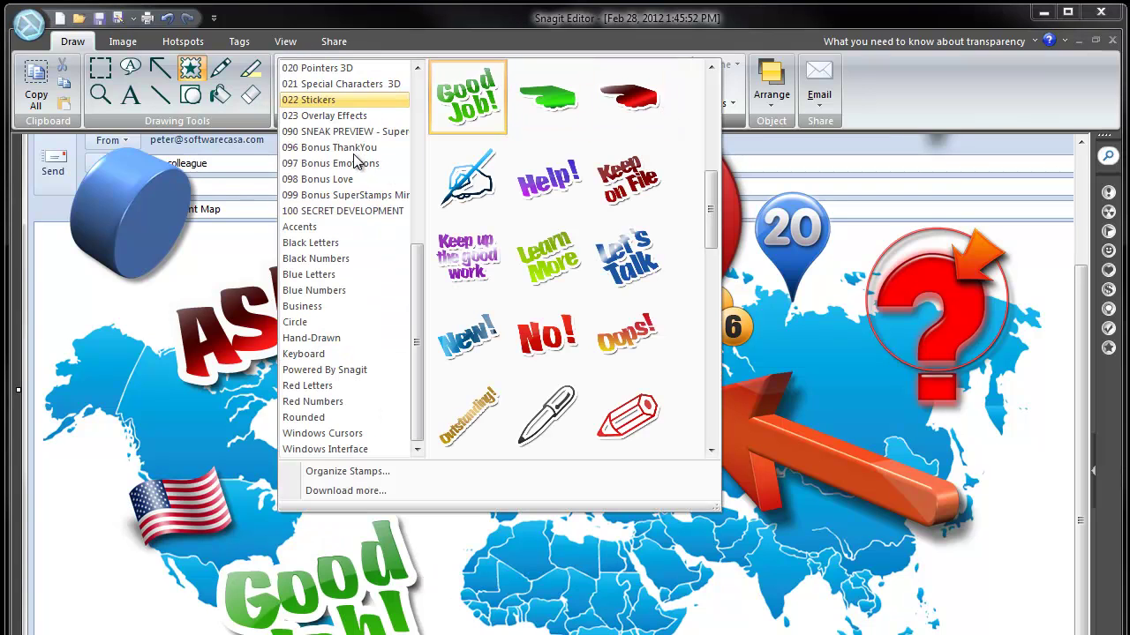
{"action": "left_click", "coordinate": [324, 115]}
{"action": "left_click", "coordinate": [468, 256]}
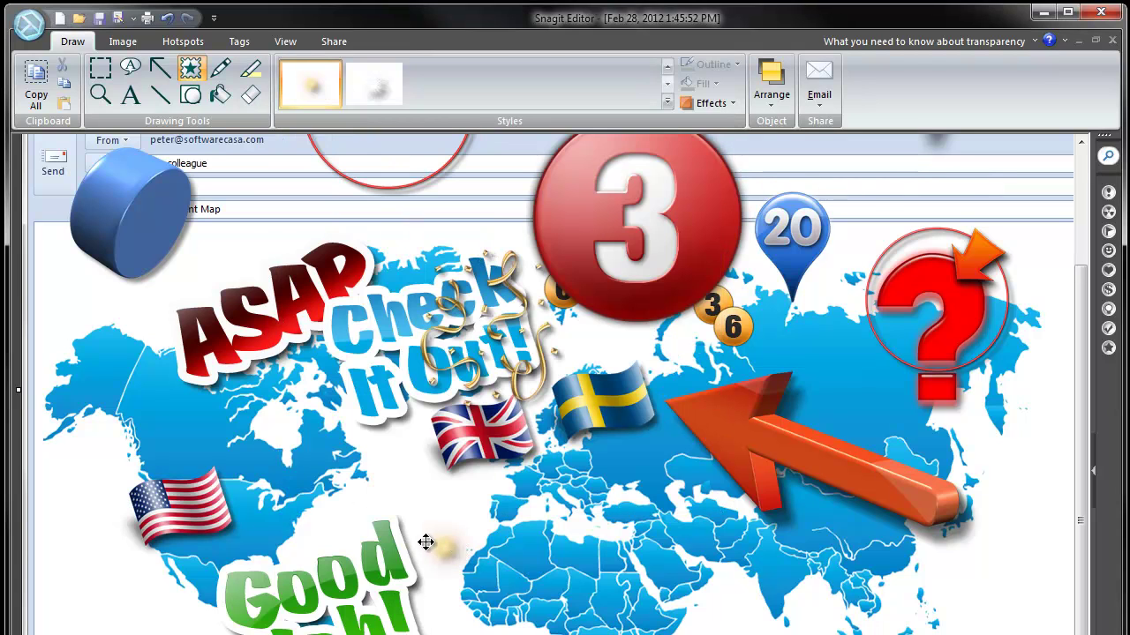
{"action": "left_click", "coordinate": [385, 522]}
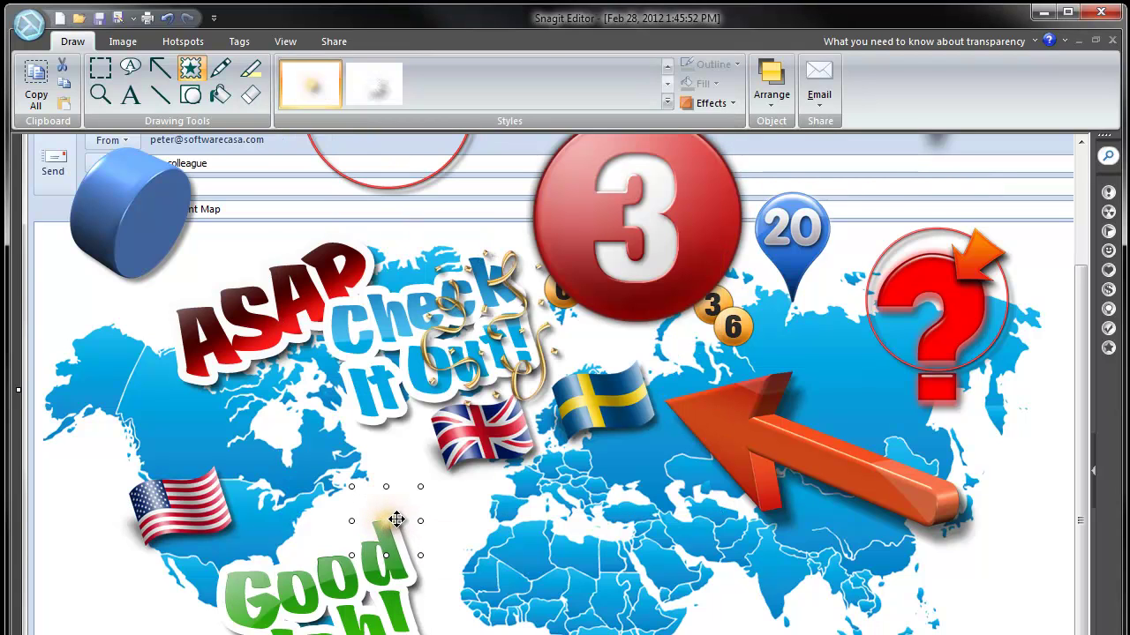
{"action": "left_click", "coordinate": [710, 103]}
{"action": "mouse_move", "coordinate": [734, 125]}
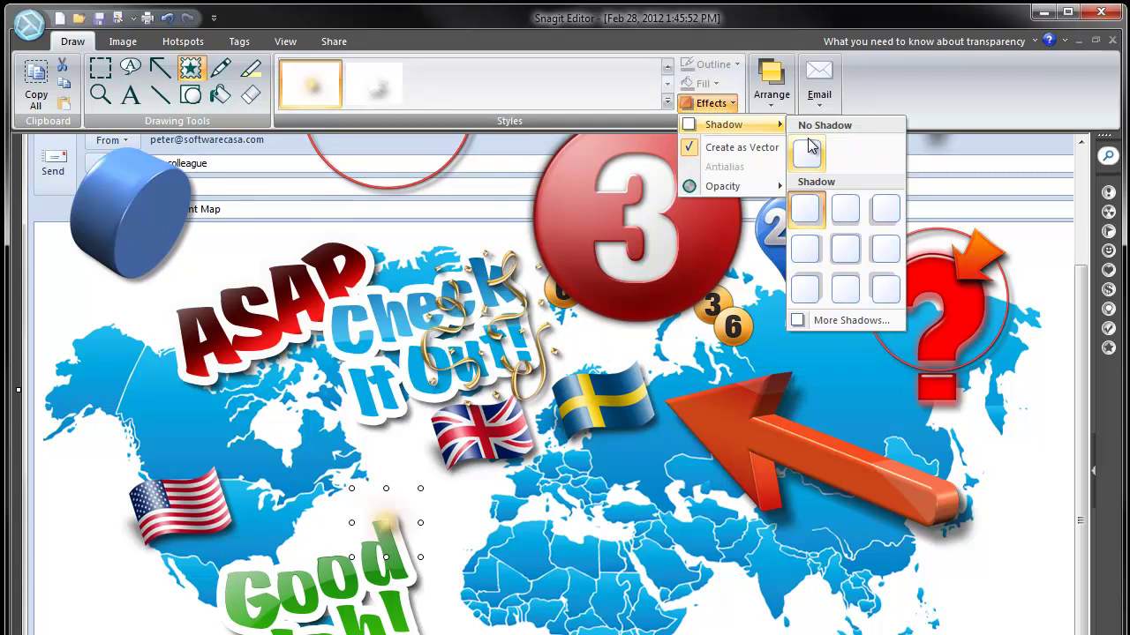
{"action": "left_click", "coordinate": [814, 150]}
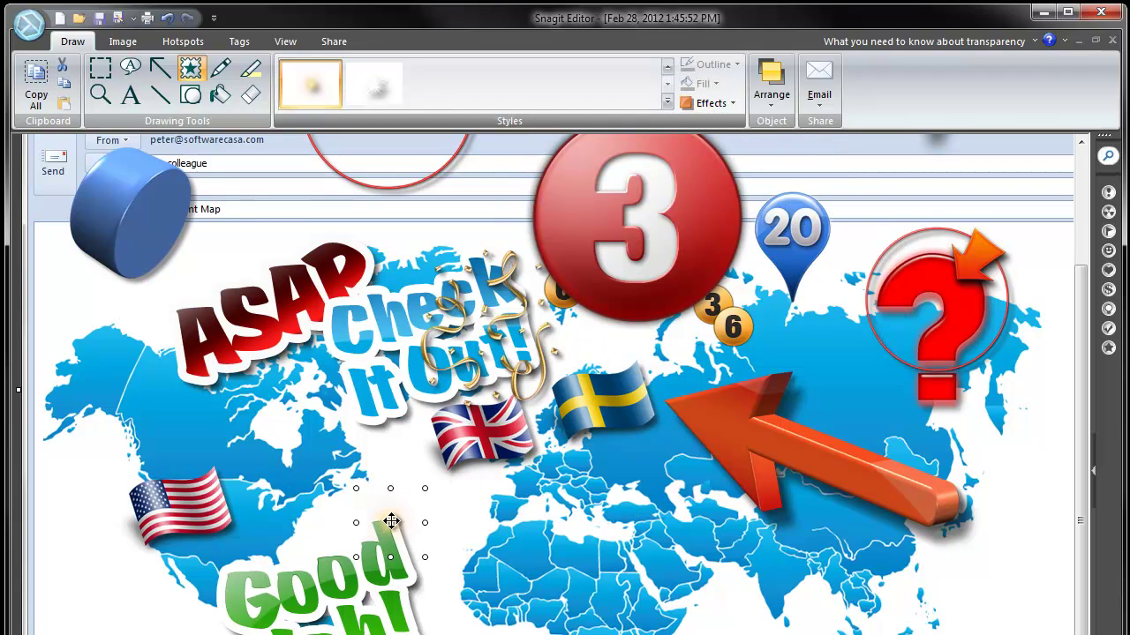
{"action": "left_click_drag", "start_coordinate": [391, 522], "coordinate": [392, 530]}
{"action": "key", "text": "Escape"}
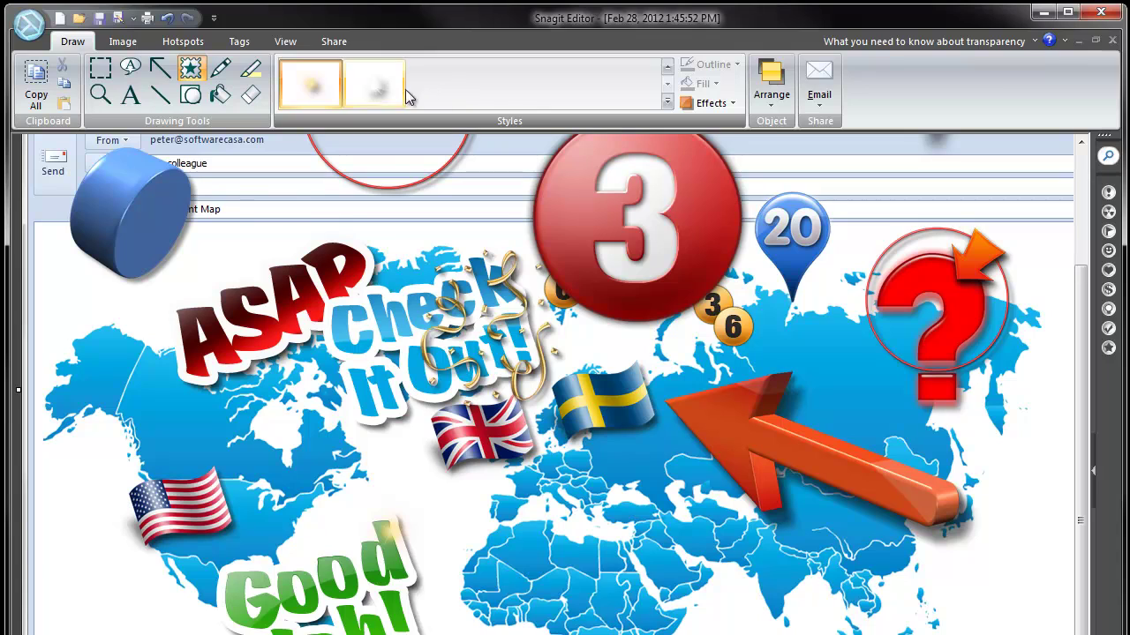
Place a shrunken sparkle flare at the Good Job sticker's upper-left corner.
{"action": "left_click", "coordinate": [373, 85]}
{"action": "left_click", "coordinate": [280, 453]}
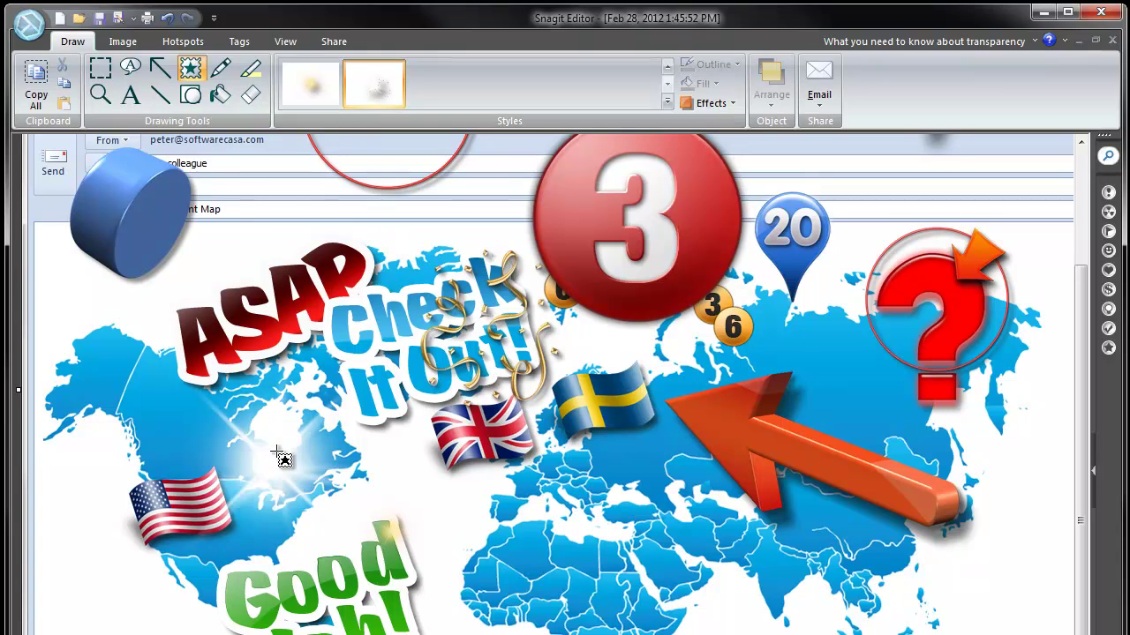
{"action": "left_click_drag", "start_coordinate": [281, 454], "coordinate": [230, 574]}
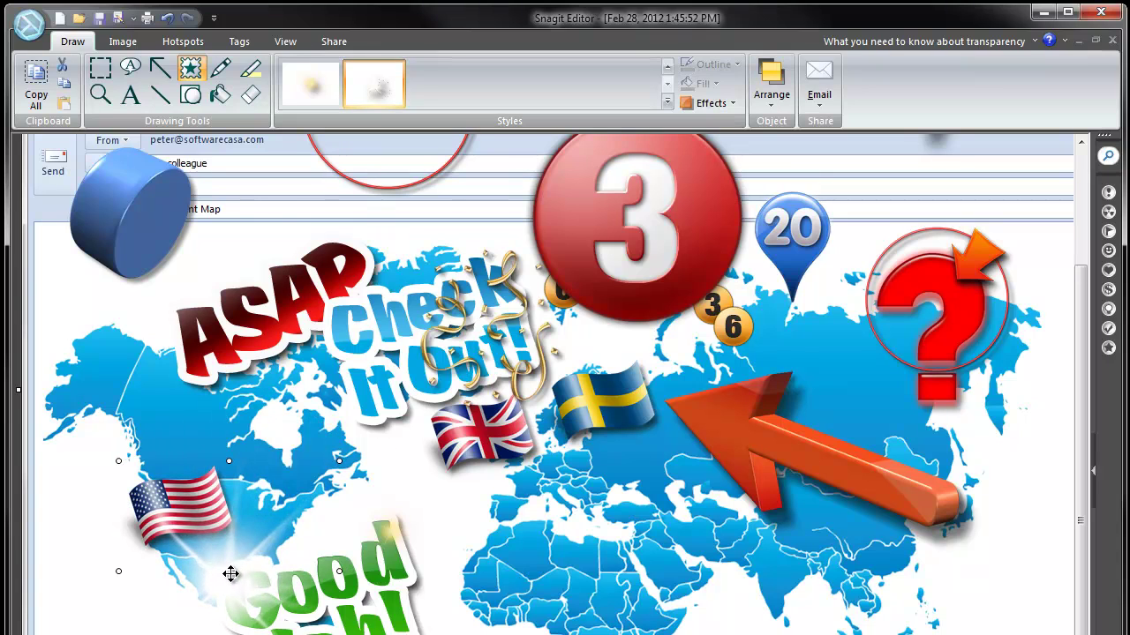
{"action": "left_click_drag", "start_coordinate": [121, 466], "coordinate": [207, 507]}
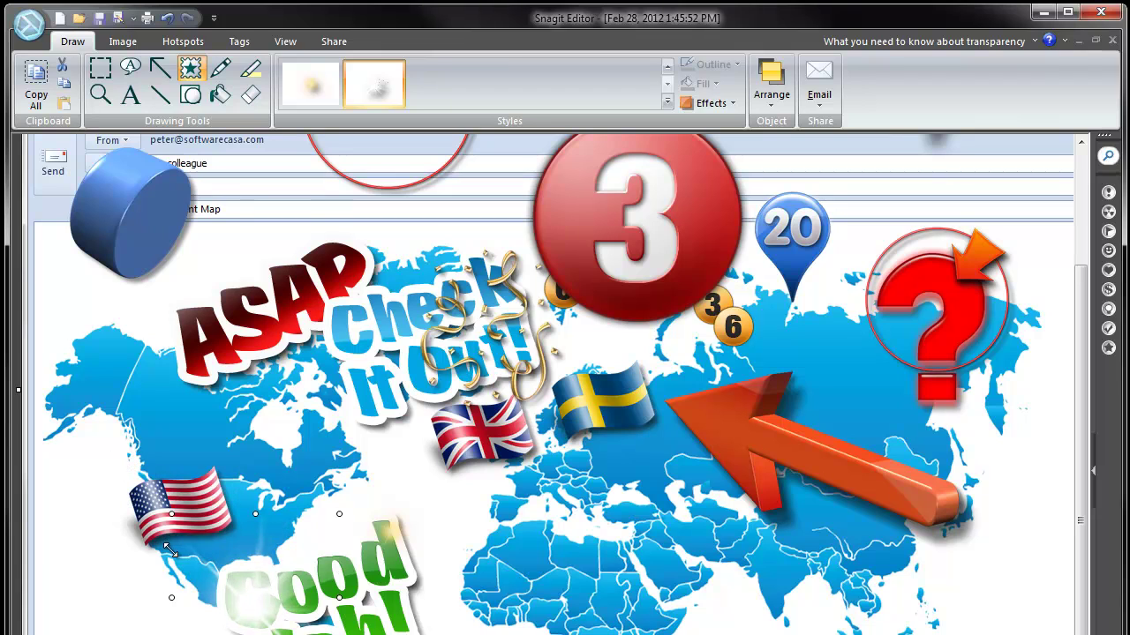
{"action": "left_click_drag", "start_coordinate": [223, 557], "coordinate": [223, 600]}
{"action": "left_click_drag", "start_coordinate": [281, 628], "coordinate": [240, 583]}
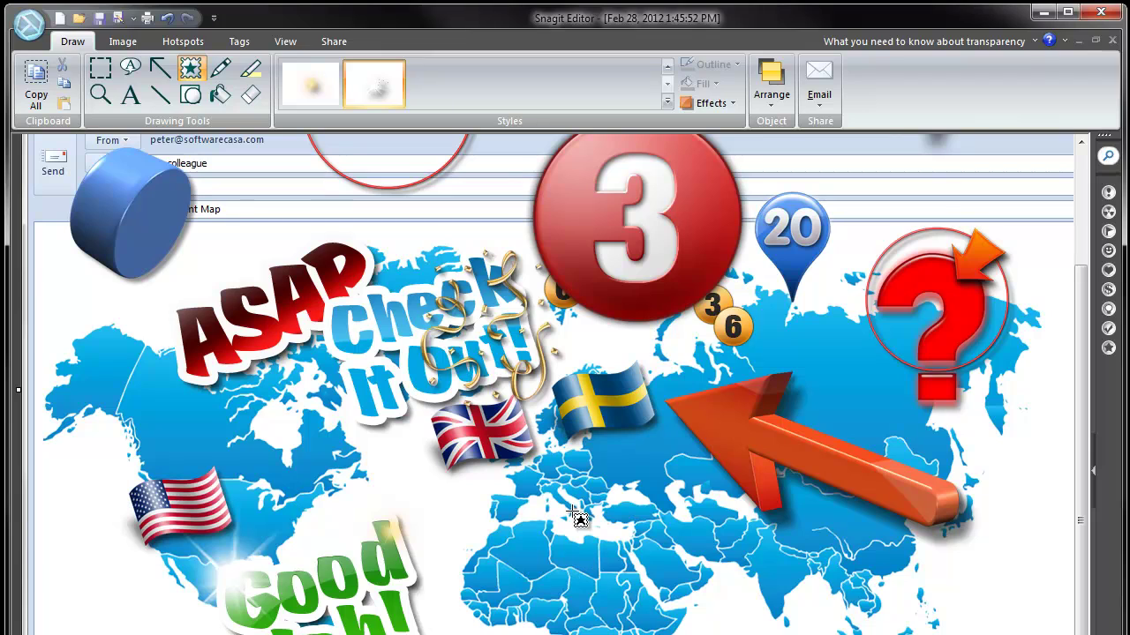
{"action": "left_click", "coordinate": [404, 331]}
{"action": "left_click", "coordinate": [667, 104]}
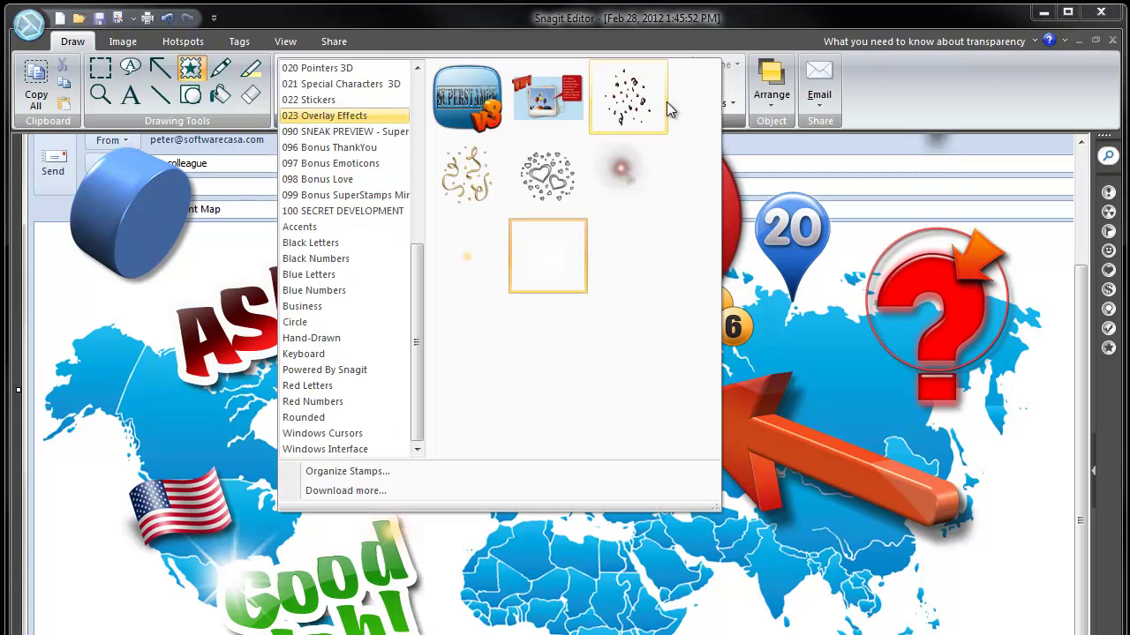
{"action": "left_click", "coordinate": [365, 134]}
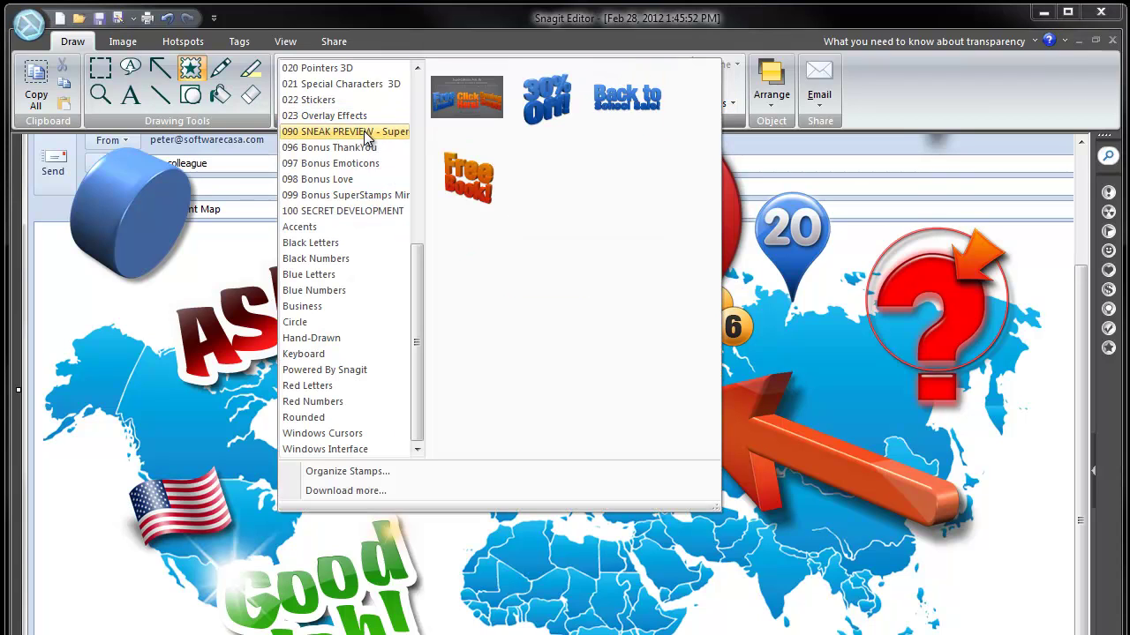
{"action": "left_click", "coordinate": [366, 148]}
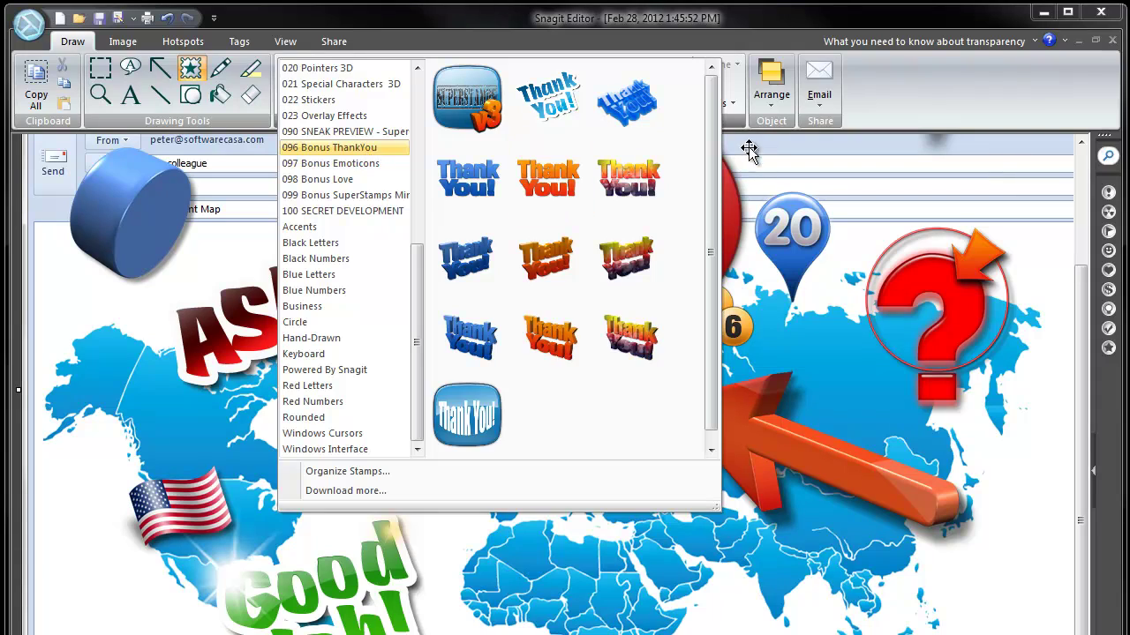
{"action": "left_click", "coordinate": [366, 164]}
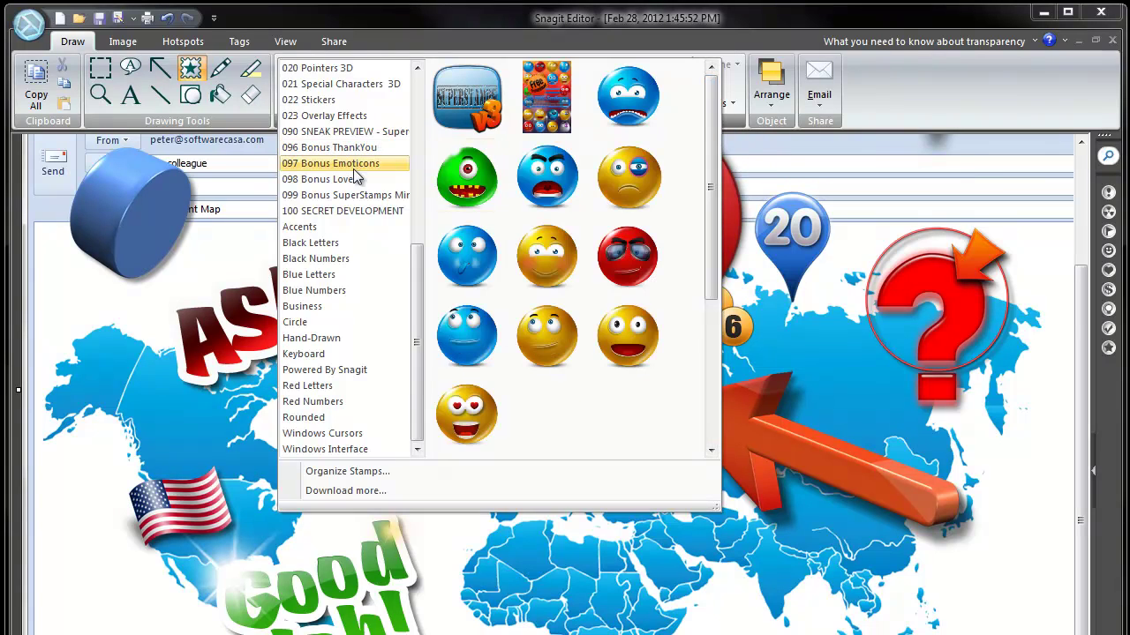
{"action": "scroll", "coordinate": [715, 168], "scroll_direction": "down", "scroll_amount": 5}
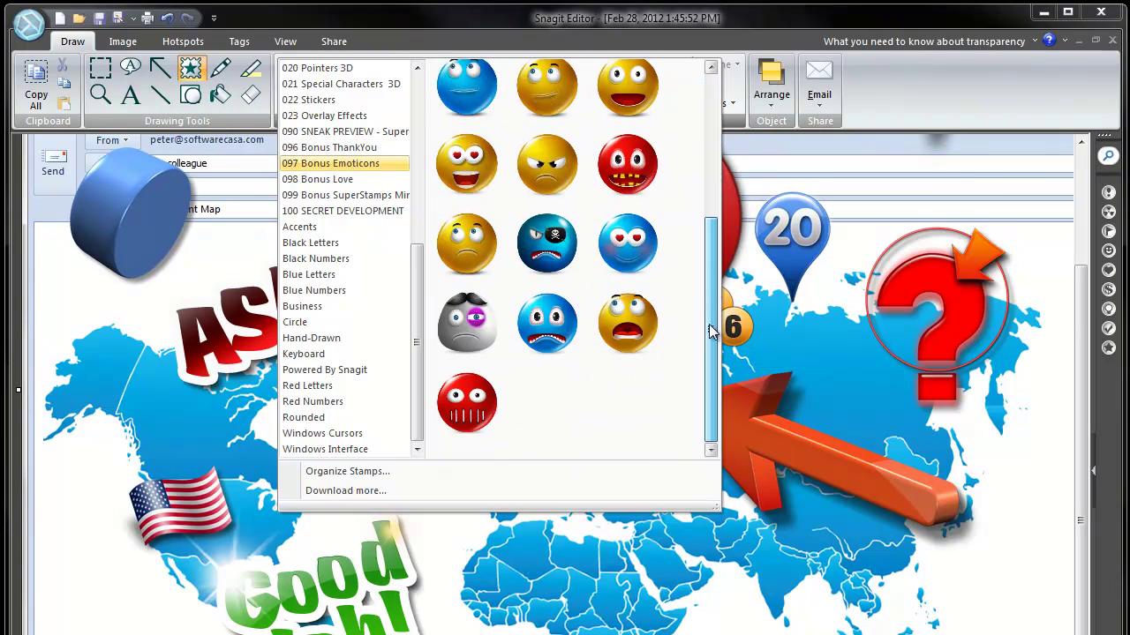
{"action": "left_click", "coordinate": [345, 179]}
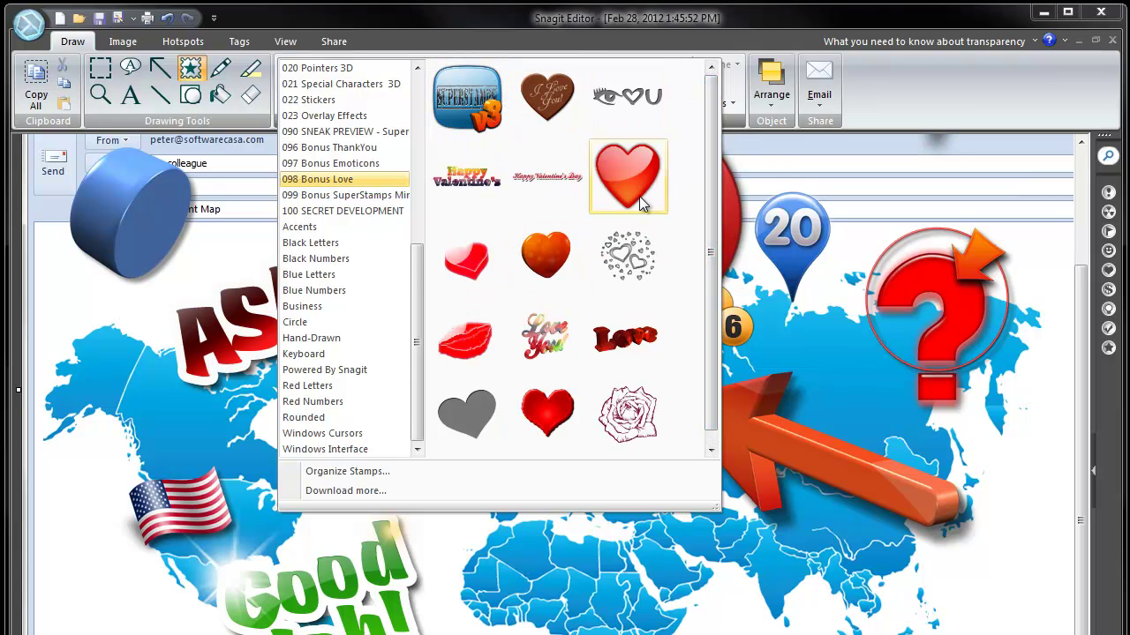
{"action": "left_click", "coordinate": [341, 195]}
{"action": "mouse_move", "coordinate": [710, 175]}
{"action": "left_mouse_down"}
{"action": "mouse_move", "coordinate": [721, 335]}
{"action": "mouse_move", "coordinate": [719, 168]}
{"action": "left_mouse_up"}
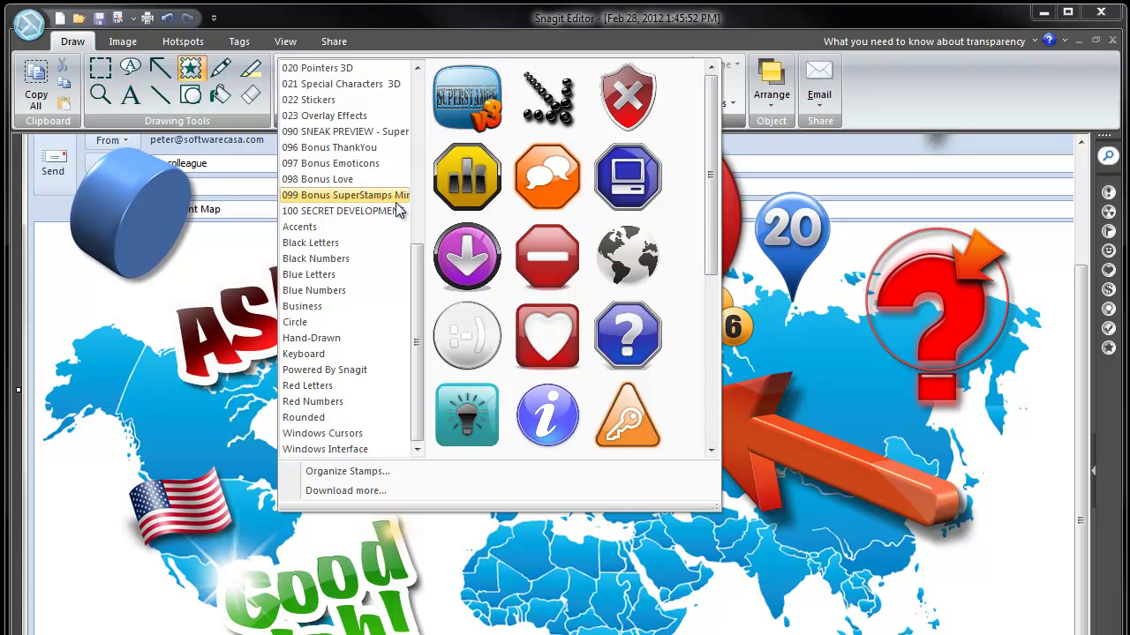
{"action": "left_click_drag", "start_coordinate": [419, 274], "coordinate": [421, 75]}
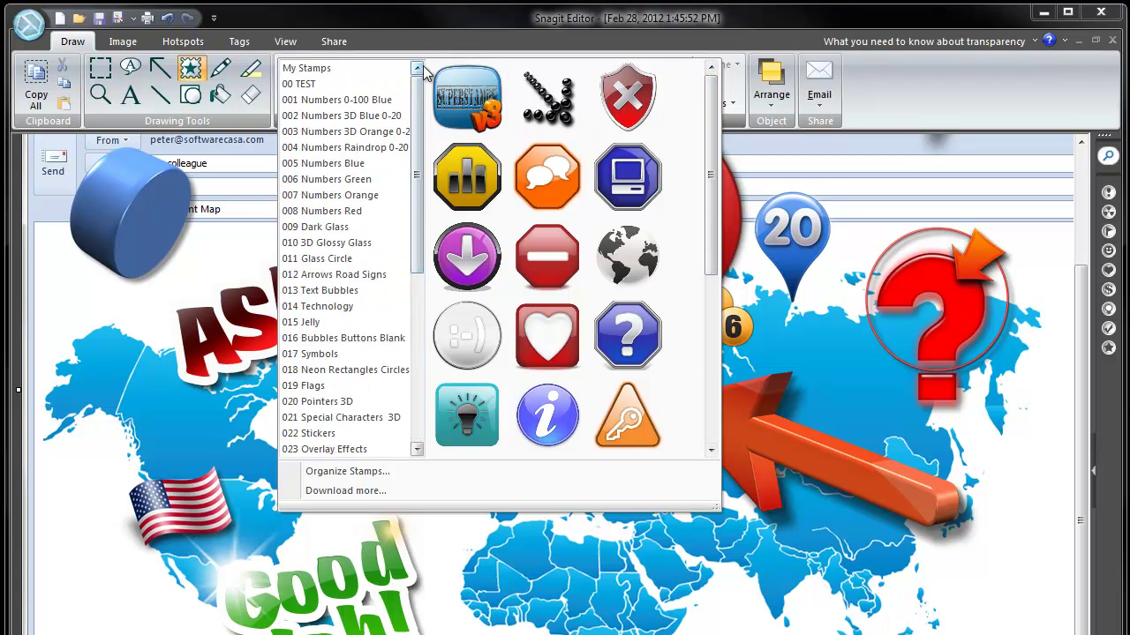
{"action": "left_click", "coordinate": [484, 20]}
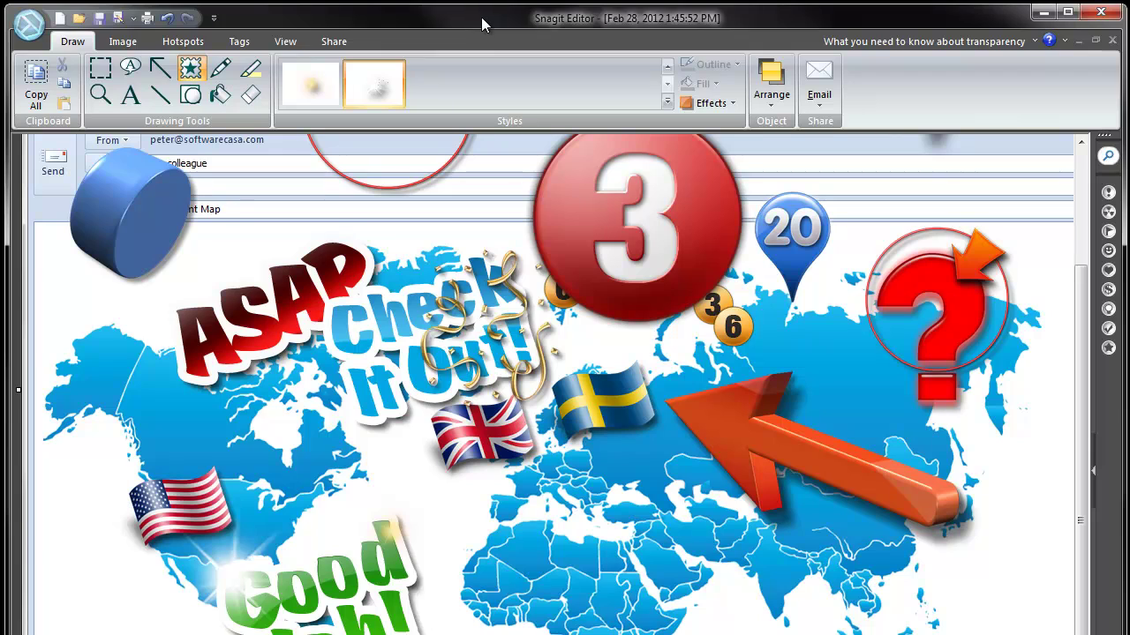